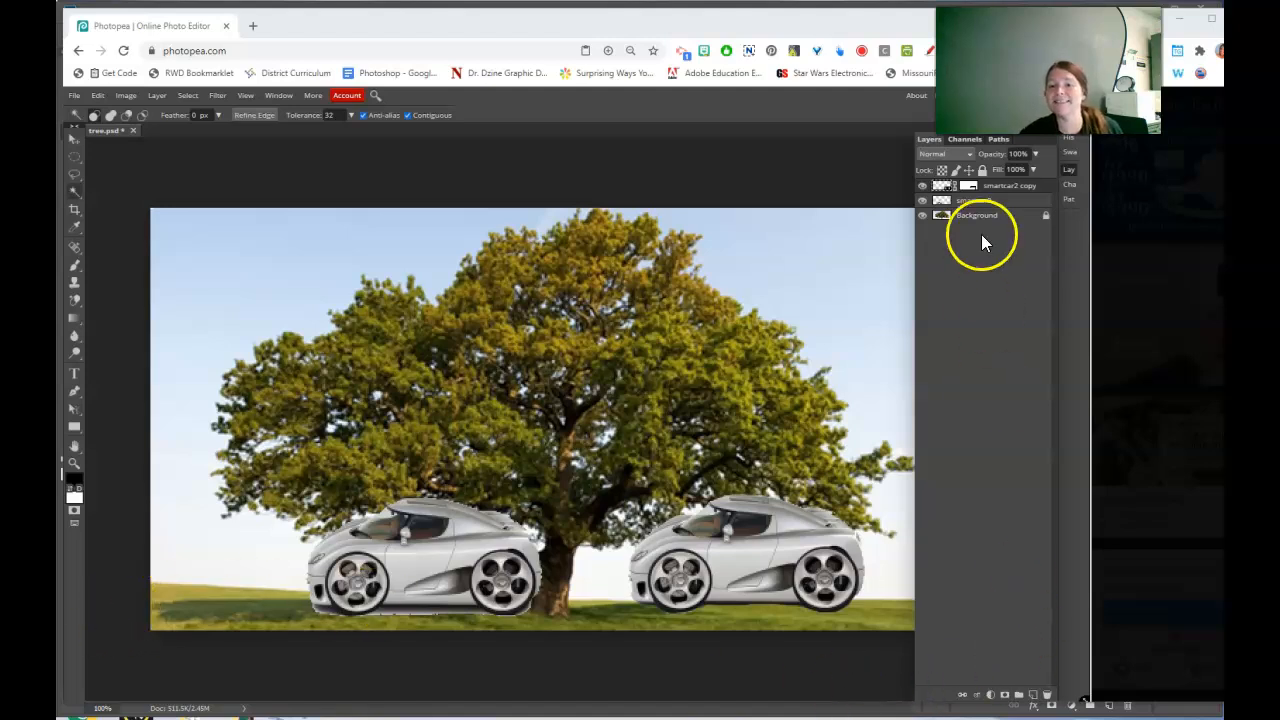
- Delete the smartcar2 layer, keeping its masked copy and the background
{"action": "left_click", "coordinate": [986, 203]}
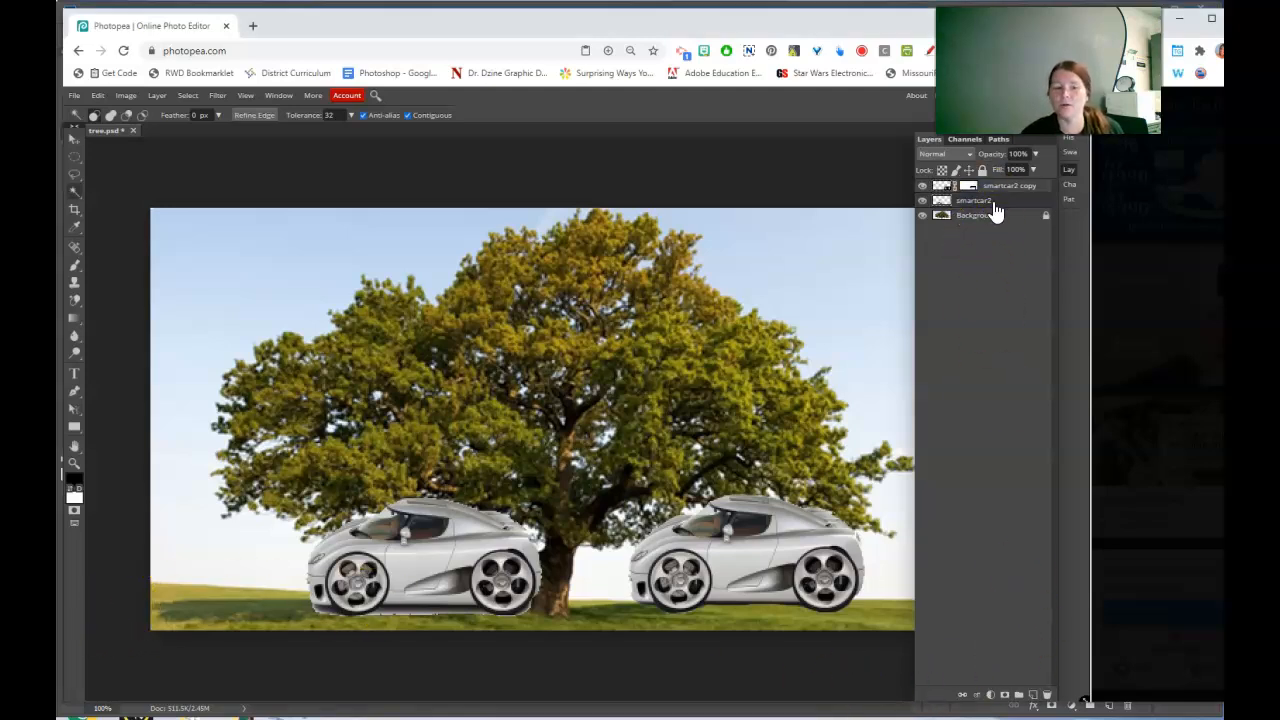
{"action": "left_click", "coordinate": [1001, 200]}
{"action": "left_click_drag", "start_coordinate": [1001, 203], "coordinate": [1048, 694]}
{"action": "left_click", "coordinate": [837, 646]}
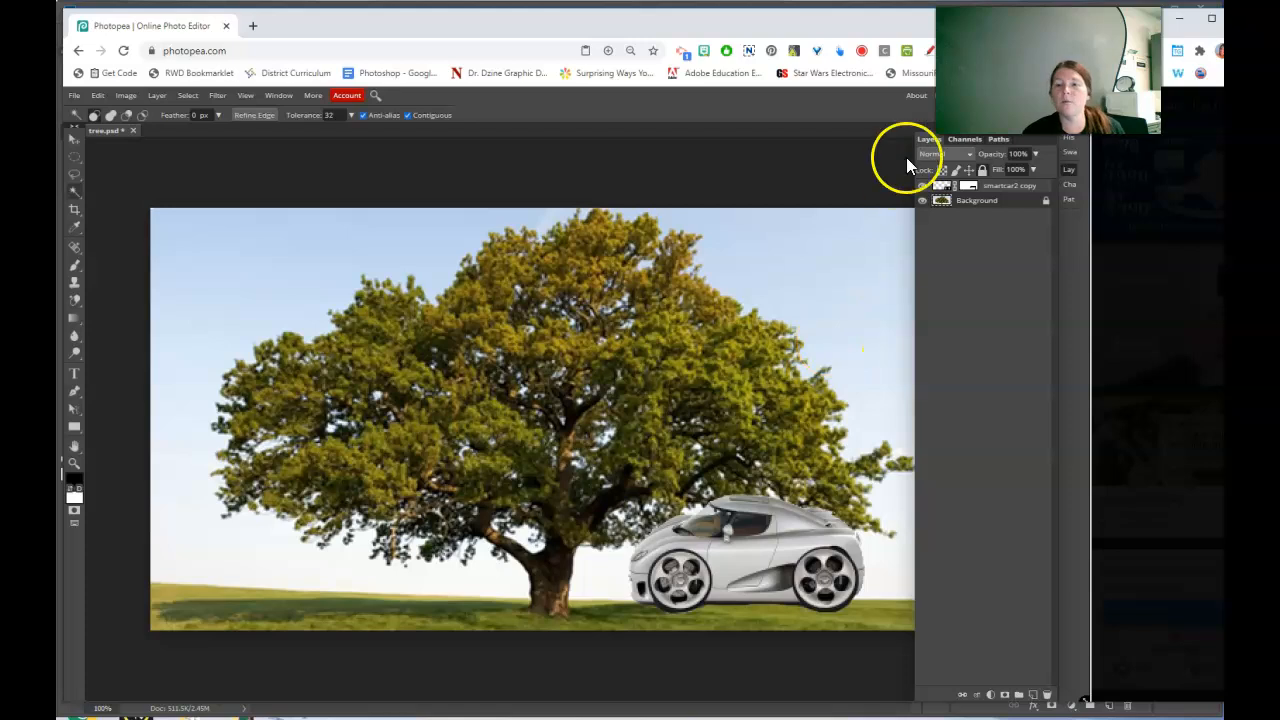
- Place eagle.jpg into the document as a layer and move it over the left side of the tree, centred at about X 124 px
{"action": "left_click", "coordinate": [74, 95]}
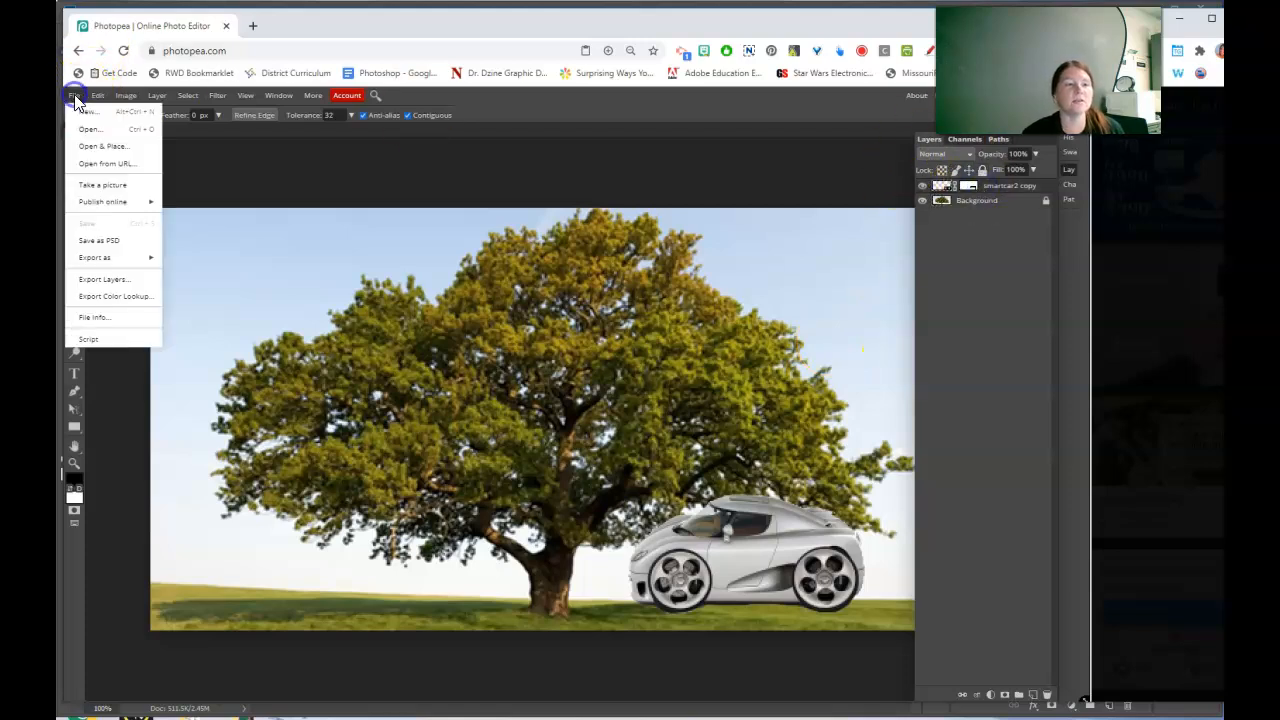
{"action": "left_click", "coordinate": [108, 147]}
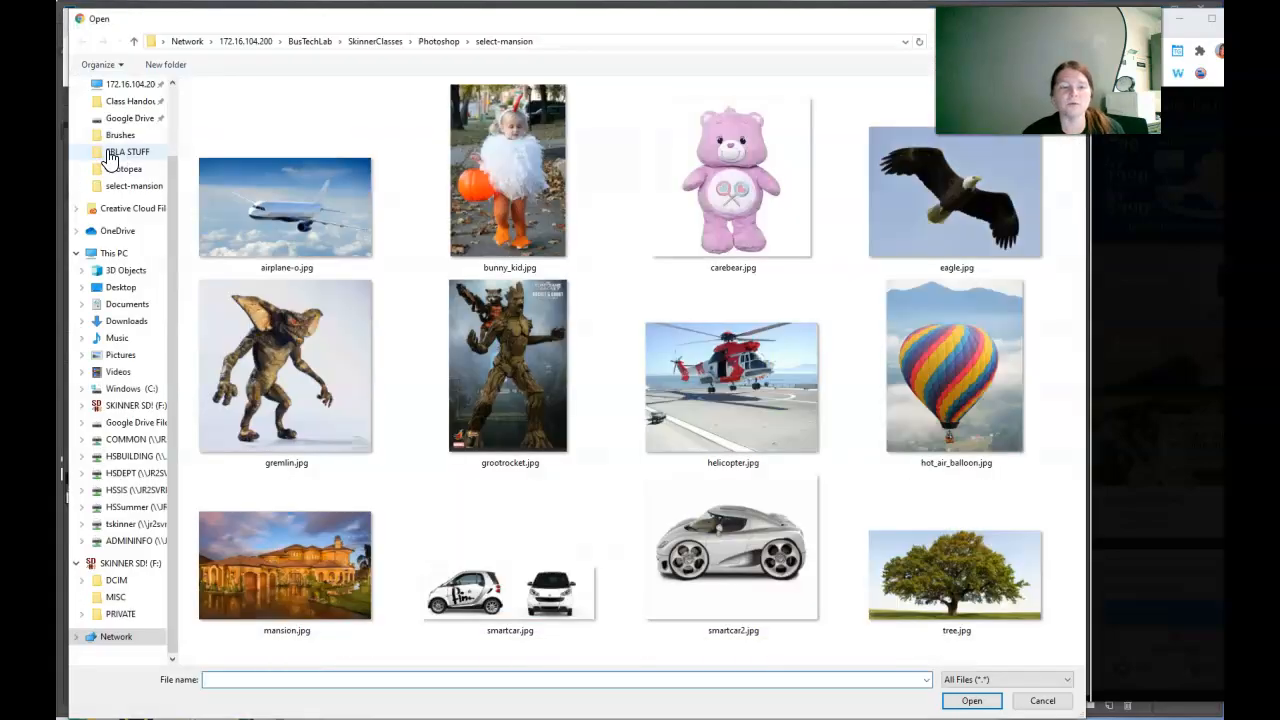
{"action": "left_click", "coordinate": [977, 207]}
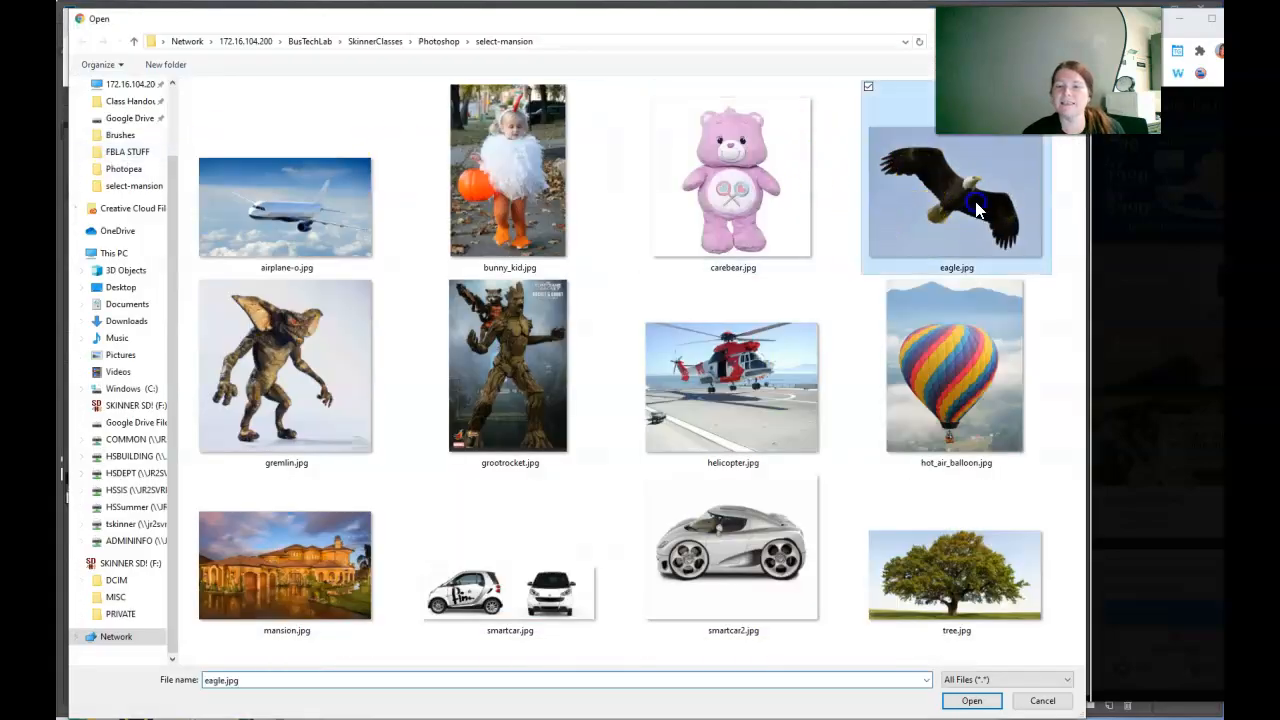
{"action": "left_click", "coordinate": [971, 700]}
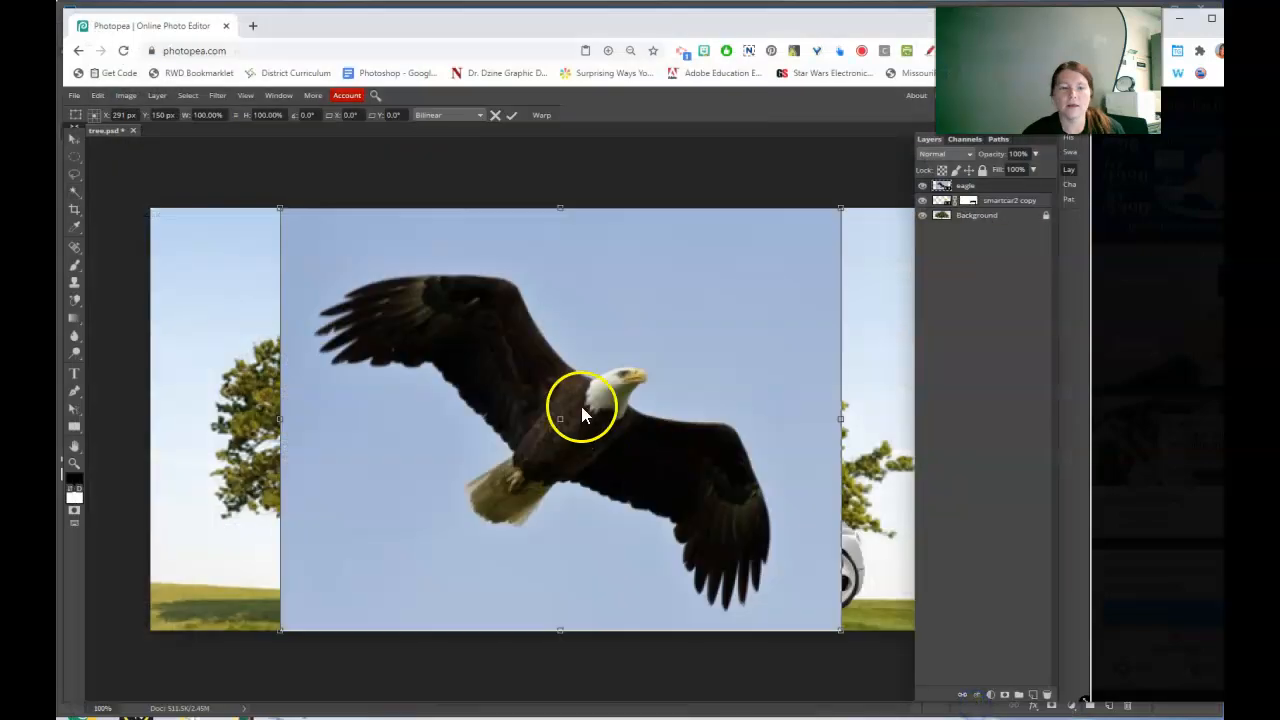
{"action": "left_click_drag", "start_coordinate": [645, 392], "coordinate": [401, 388]}
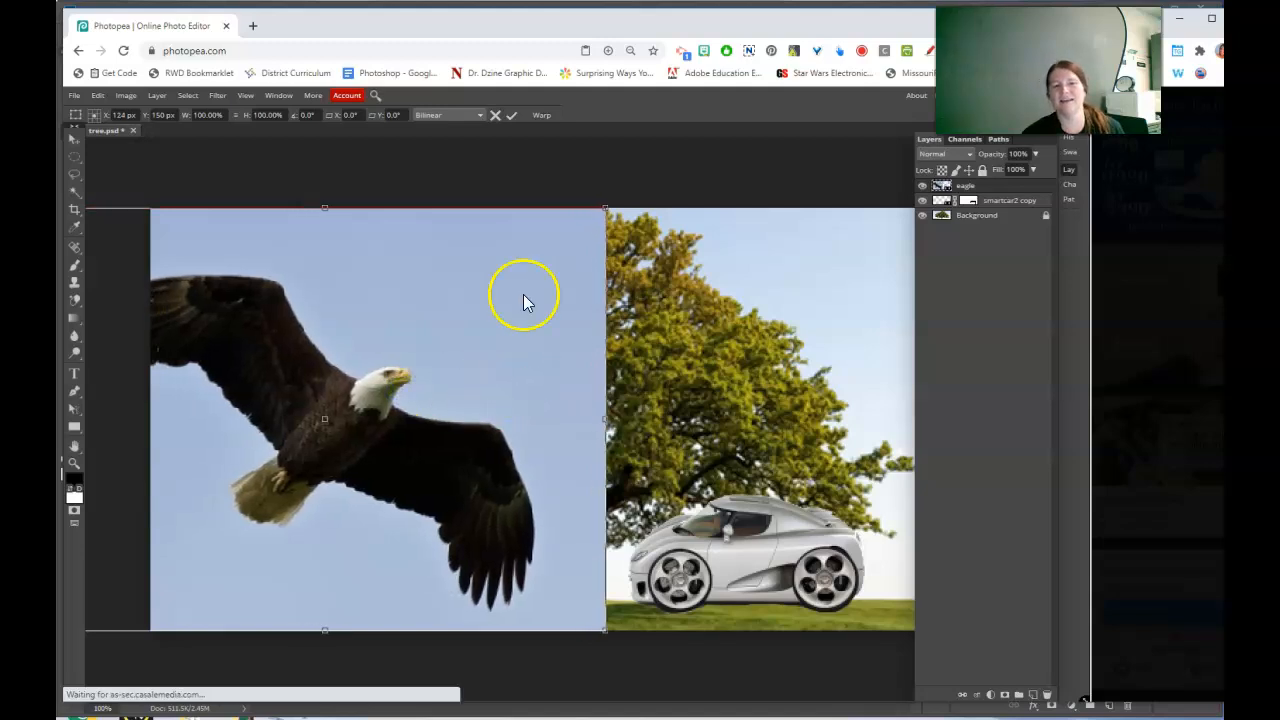
{"action": "left_click", "coordinate": [512, 116]}
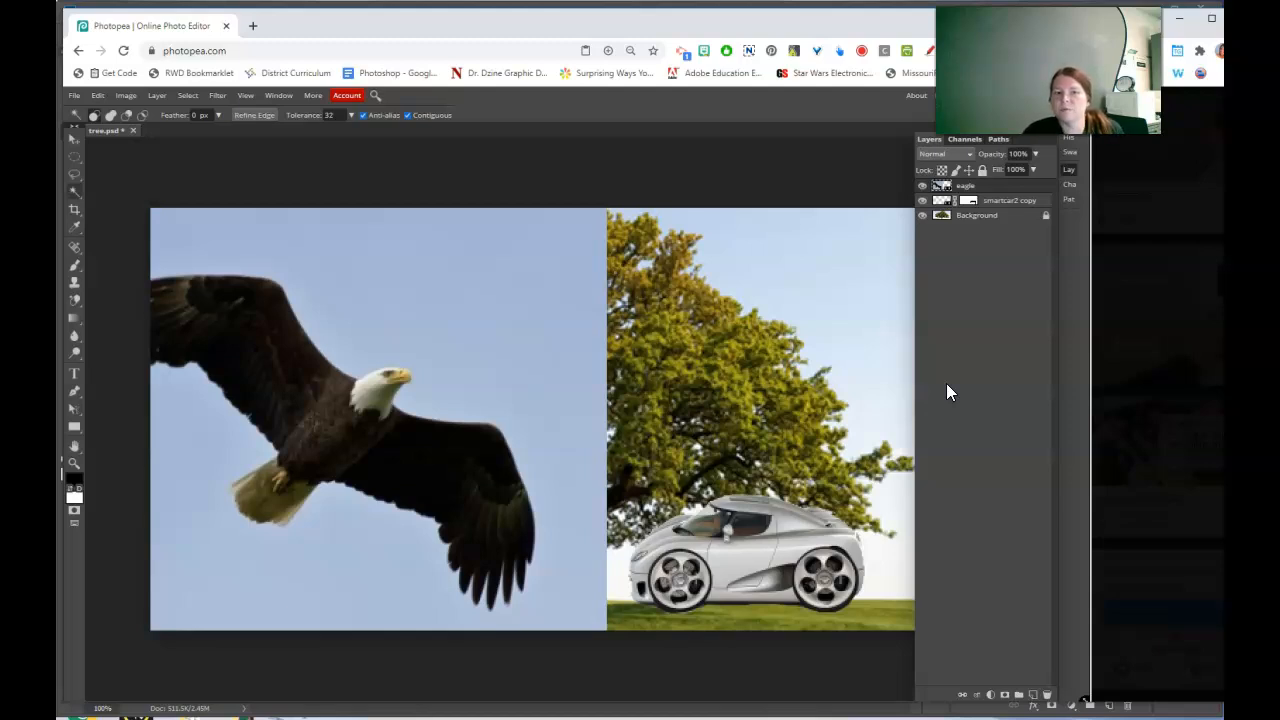
- Add a raster mask to the eagle layer
{"action": "left_click", "coordinate": [946, 189]}
{"action": "left_click", "coordinate": [399, 345]}
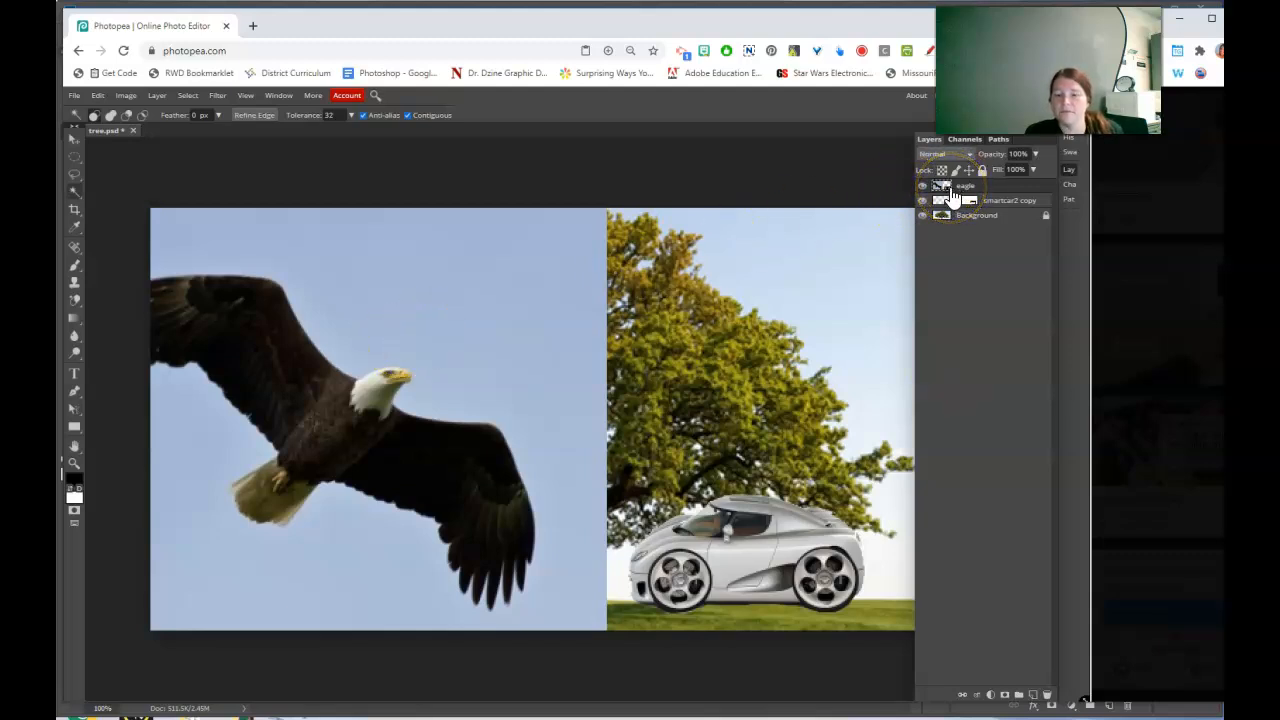
{"action": "left_click", "coordinate": [1005, 696]}
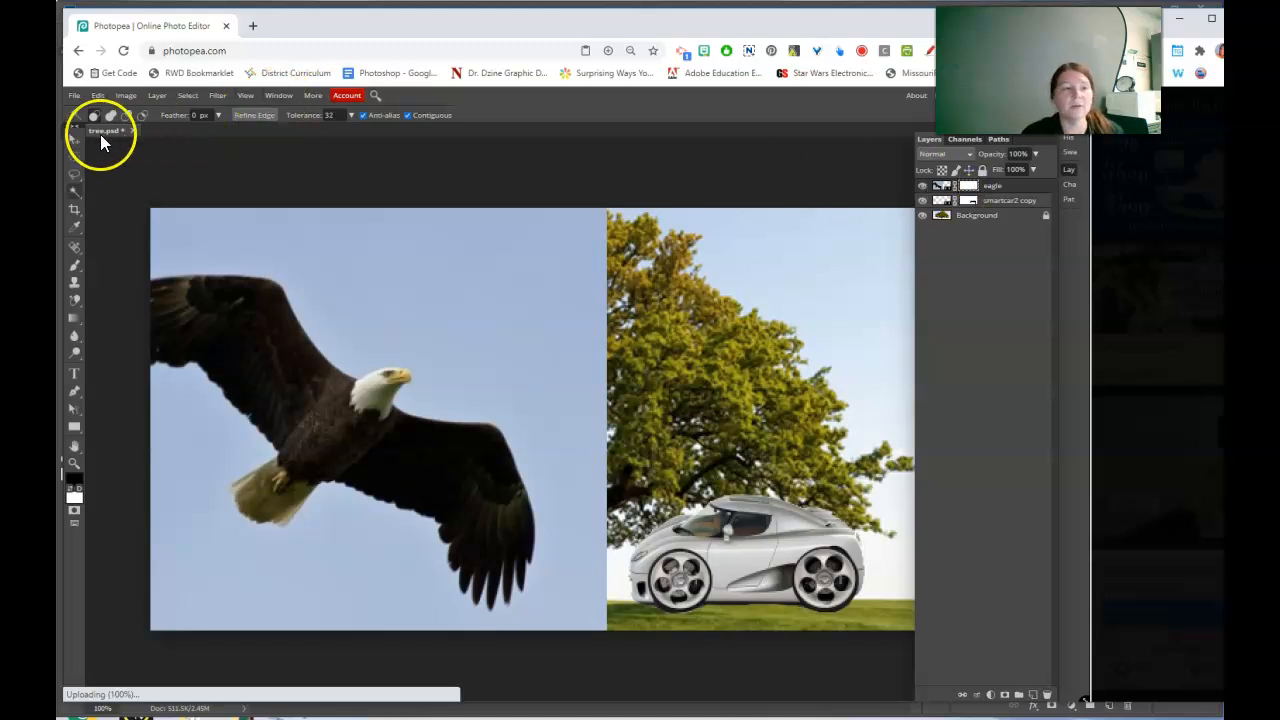
- Set up the Brush tool with a size of about 139 px and 0% hardness
{"action": "left_click", "coordinate": [76, 265]}
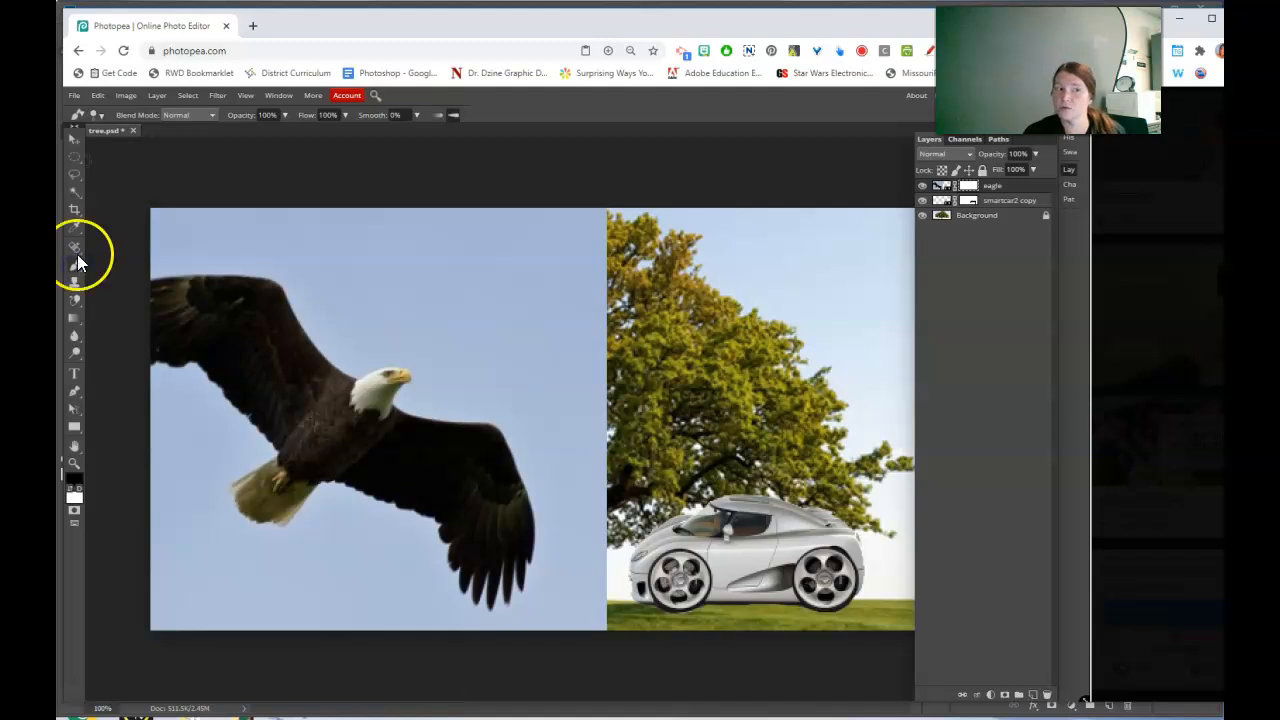
{"action": "left_click", "coordinate": [100, 113]}
{"action": "left_click_drag", "start_coordinate": [116, 147], "coordinate": [162, 151]}
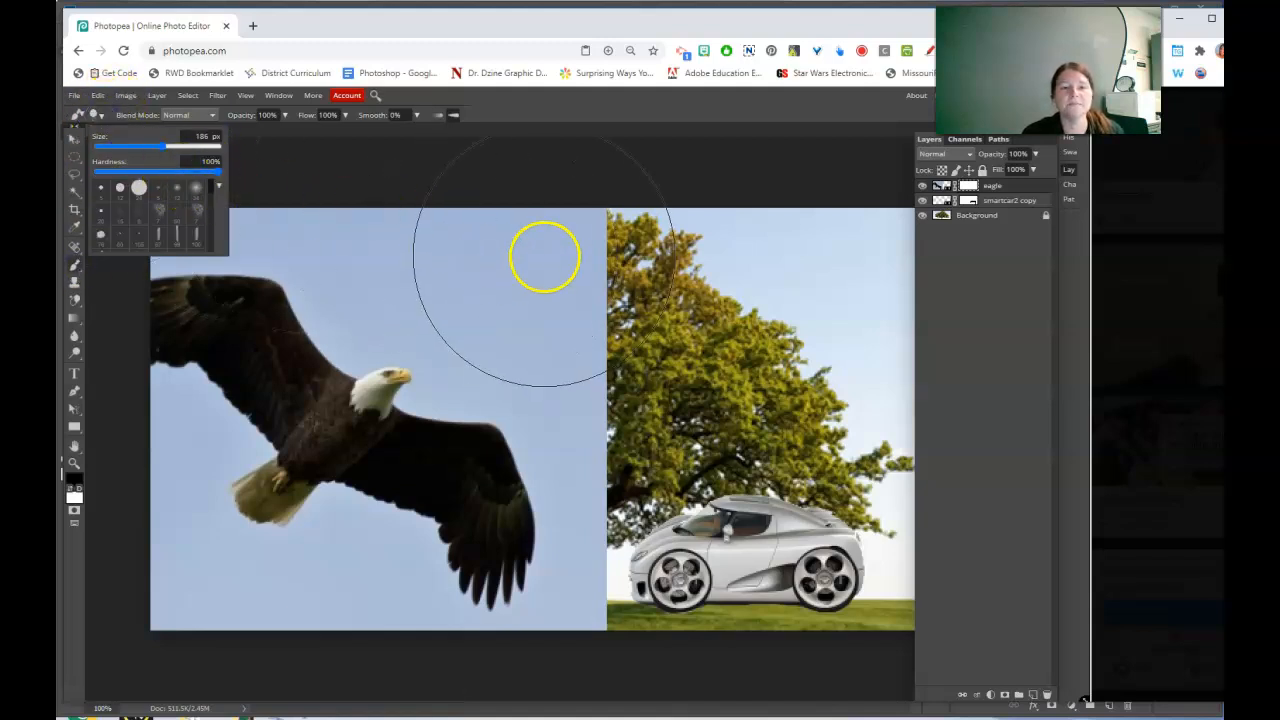
{"action": "left_click_drag", "start_coordinate": [159, 147], "coordinate": [148, 147]}
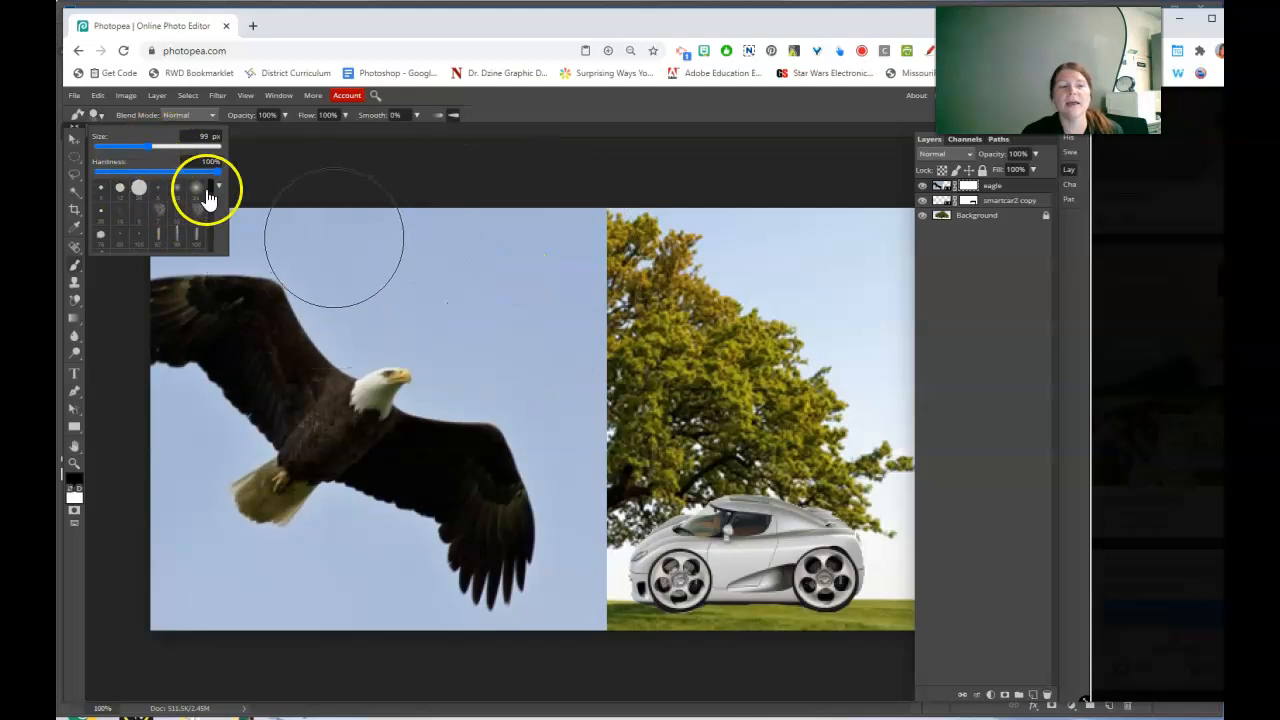
{"action": "left_click_drag", "start_coordinate": [215, 175], "coordinate": [83, 181]}
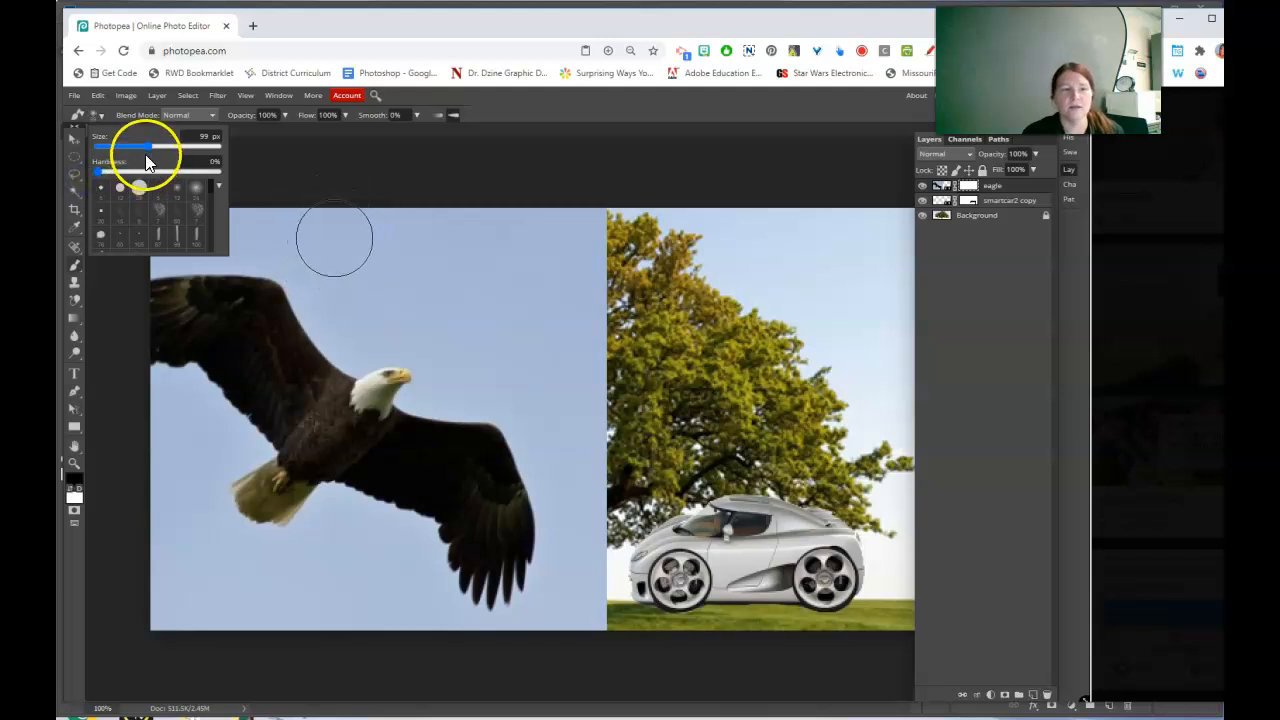
{"action": "left_click", "coordinate": [153, 150]}
{"action": "left_click_drag", "start_coordinate": [153, 149], "coordinate": [155, 149]}
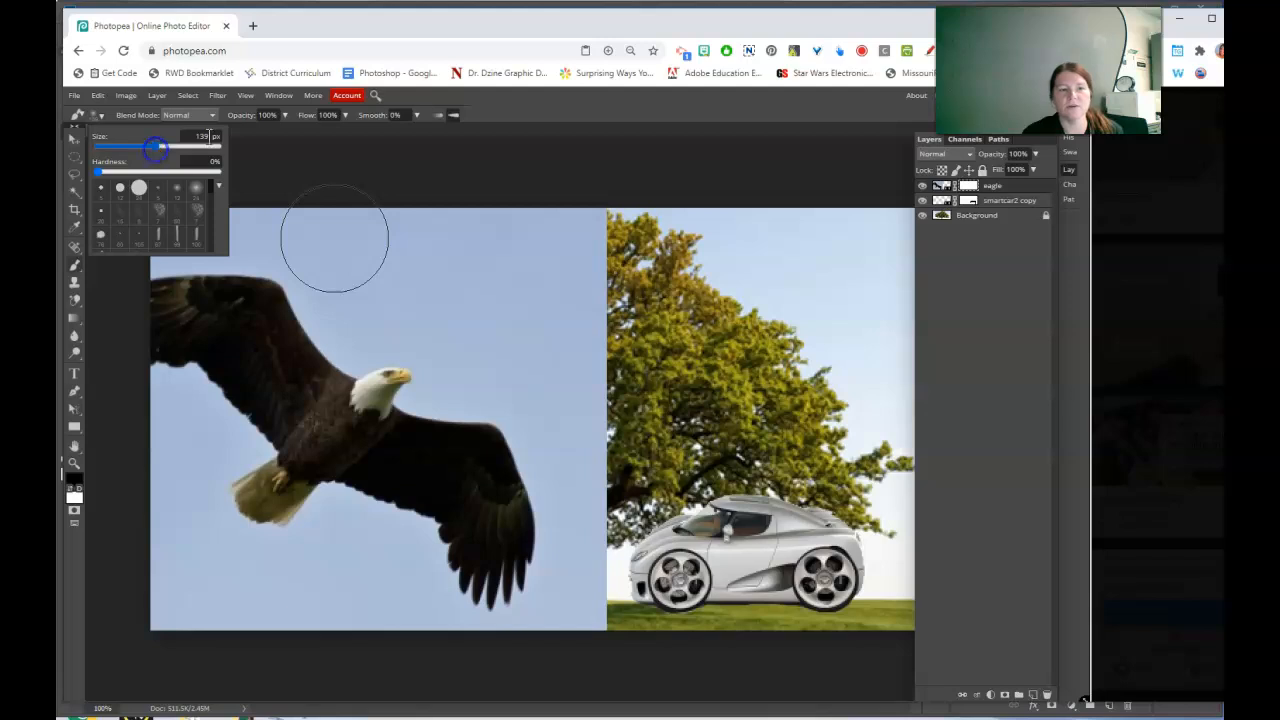
{"action": "left_click", "coordinate": [566, 102]}
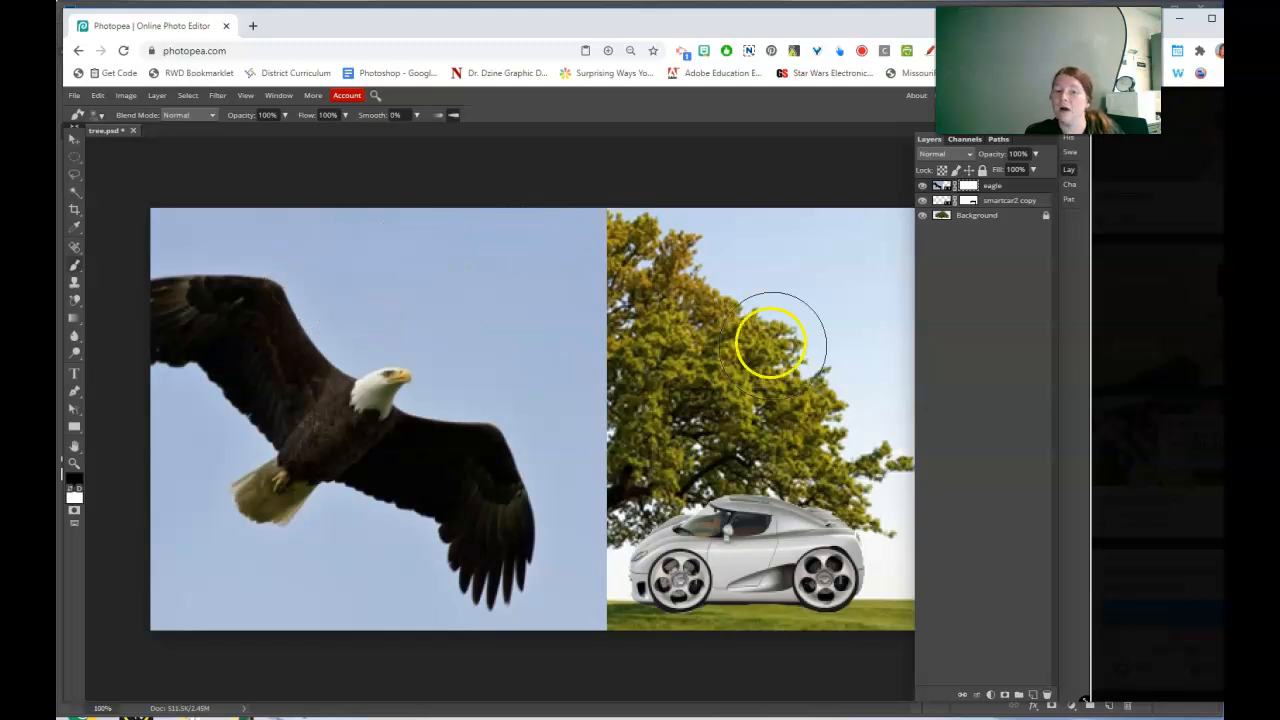
- Paint black on the eagle layer's mask to hide its right side and expose the tree
{"action": "left_click_drag", "start_coordinate": [770, 327], "coordinate": [790, 330]}
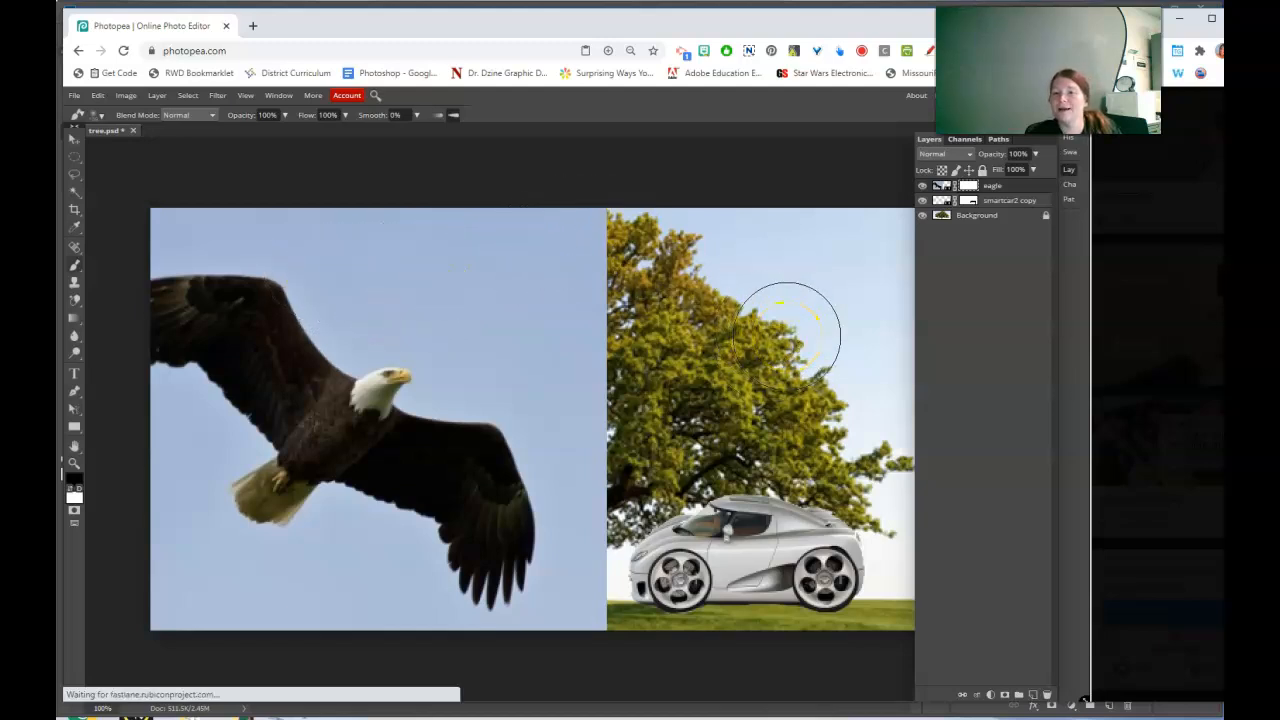
{"action": "left_click", "coordinate": [785, 302]}
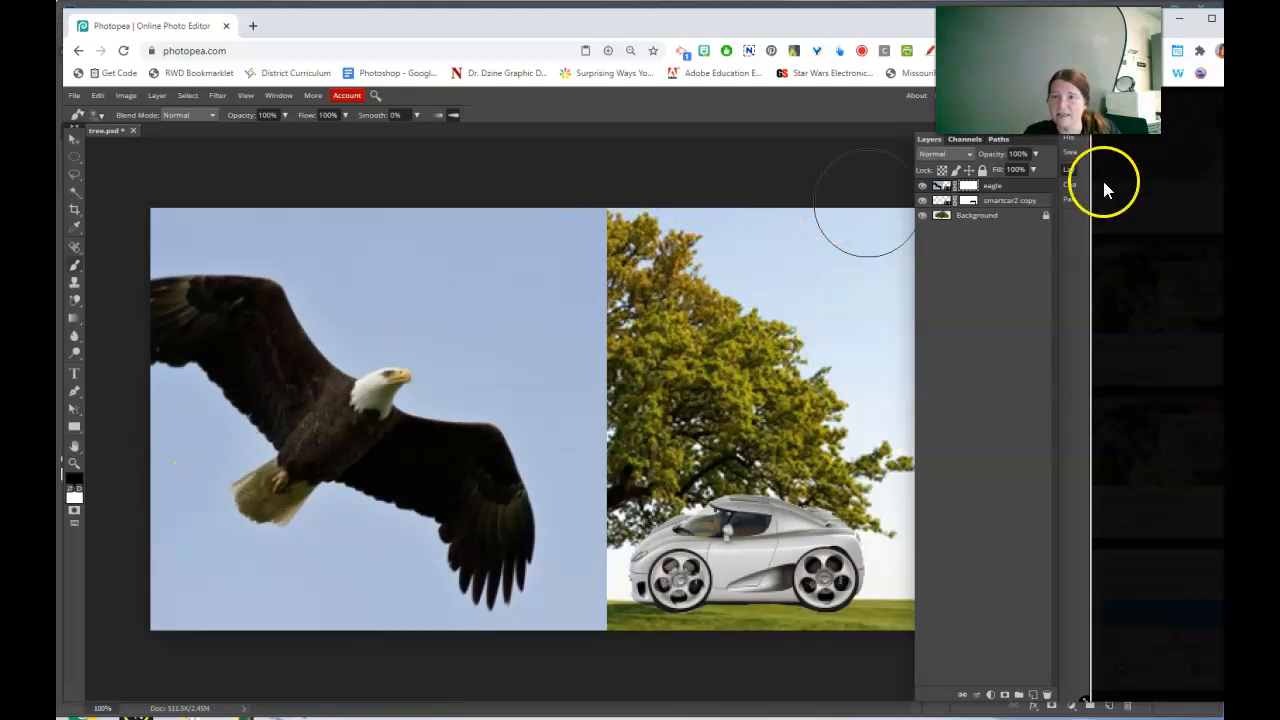
{"action": "left_click", "coordinate": [986, 190]}
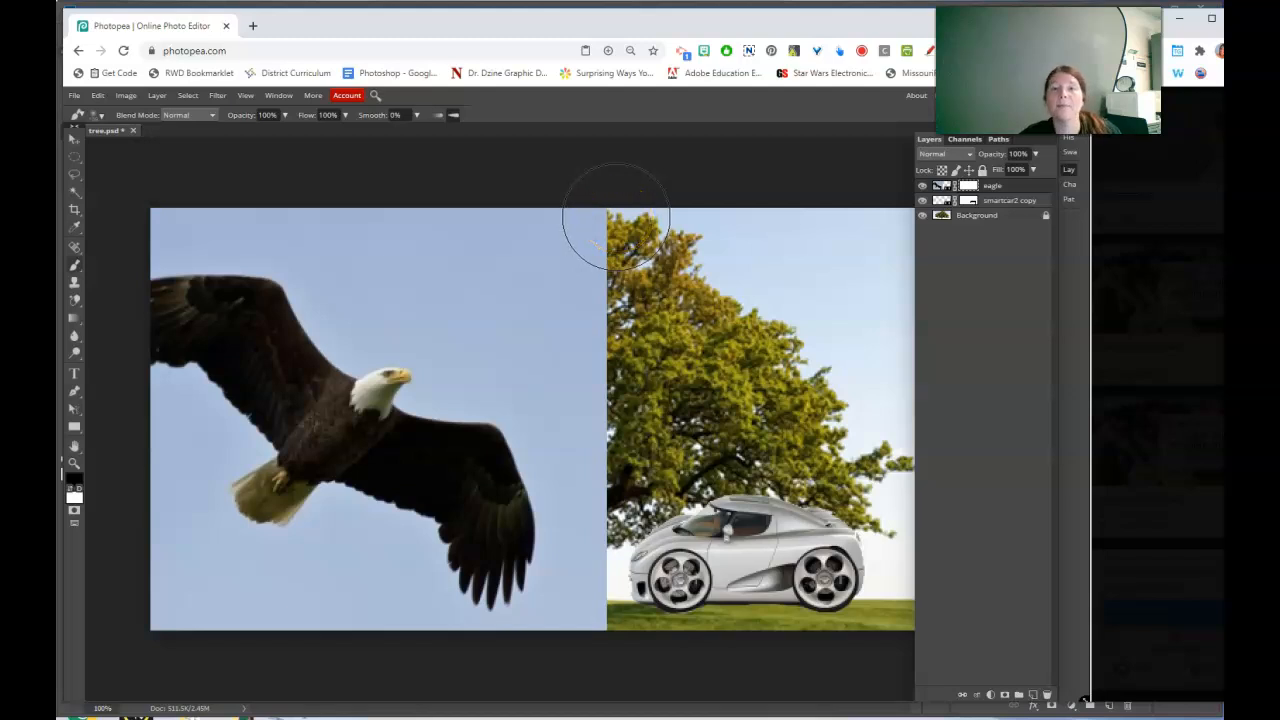
{"action": "mouse_move", "coordinate": [635, 192]}
{"action": "left_mouse_down"}
{"action": "mouse_move", "coordinate": [692, 461]}
{"action": "mouse_move", "coordinate": [675, 320]}
{"action": "mouse_move", "coordinate": [714, 541]}
{"action": "mouse_move", "coordinate": [720, 662]}
{"action": "mouse_move", "coordinate": [710, 572]}
{"action": "mouse_move", "coordinate": [693, 684]}
{"action": "mouse_move", "coordinate": [671, 689]}
{"action": "mouse_move", "coordinate": [680, 388]}
{"action": "left_mouse_up"}
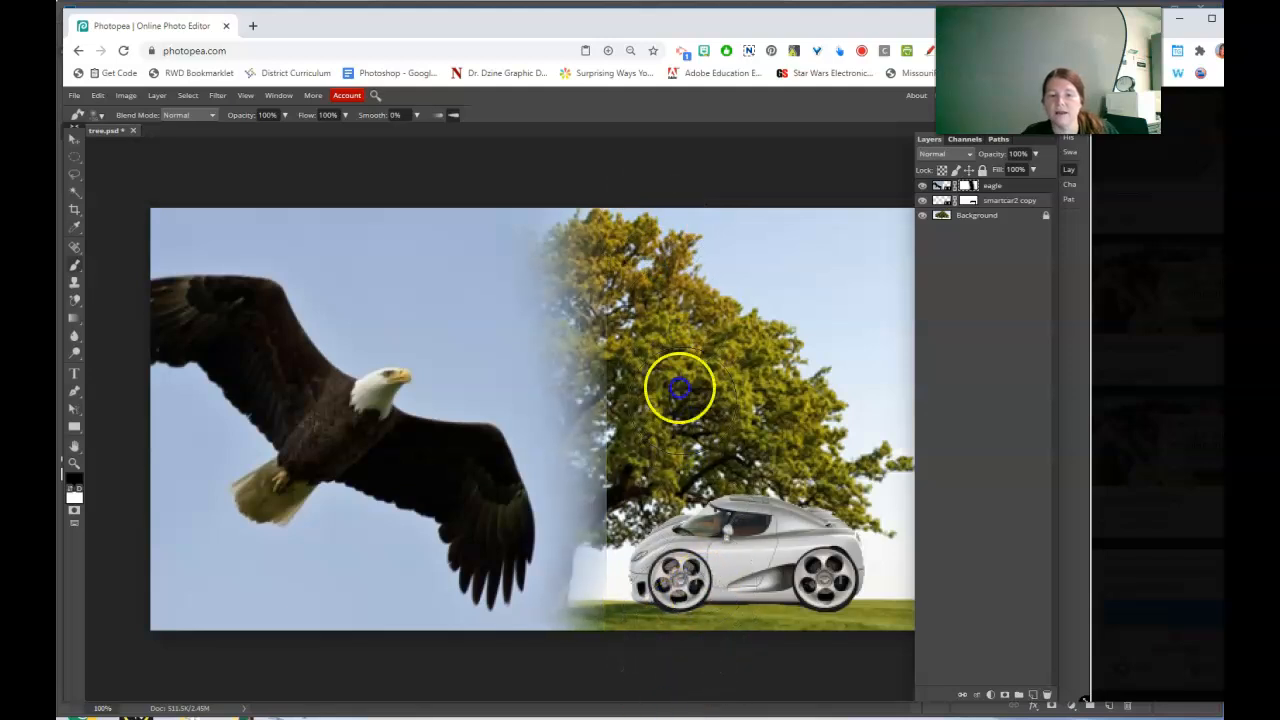
{"action": "mouse_move", "coordinate": [548, 301]}
{"action": "left_mouse_down"}
{"action": "mouse_move", "coordinate": [531, 220]}
{"action": "mouse_move", "coordinate": [550, 625]}
{"action": "left_mouse_up"}
{"action": "mouse_move", "coordinate": [493, 530]}
{"action": "left_mouse_down"}
{"action": "mouse_move", "coordinate": [448, 493]}
{"action": "mouse_move", "coordinate": [448, 456]}
{"action": "mouse_move", "coordinate": [509, 471]}
{"action": "left_mouse_up"}
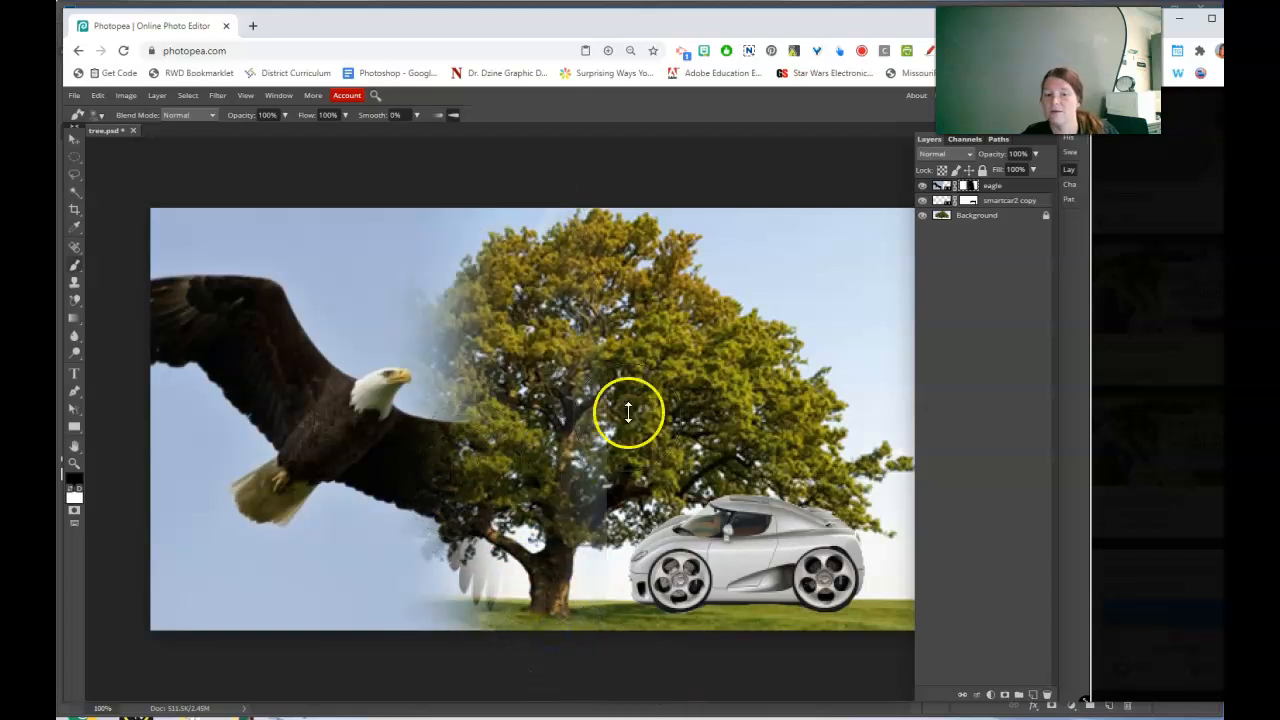
{"action": "left_click_drag", "start_coordinate": [628, 412], "coordinate": [629, 606]}
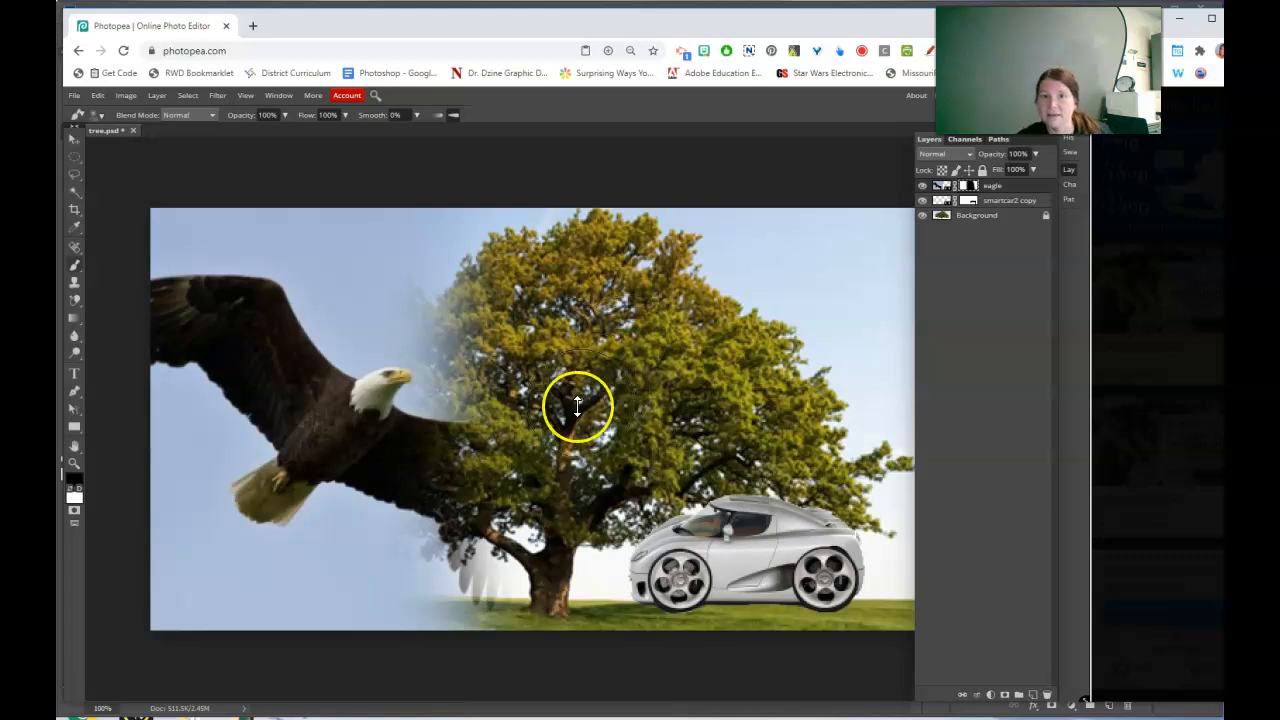
- Switch to white and paint along the eagle's right side on the mask to restore its hidden wing
{"action": "key", "text": "x"}
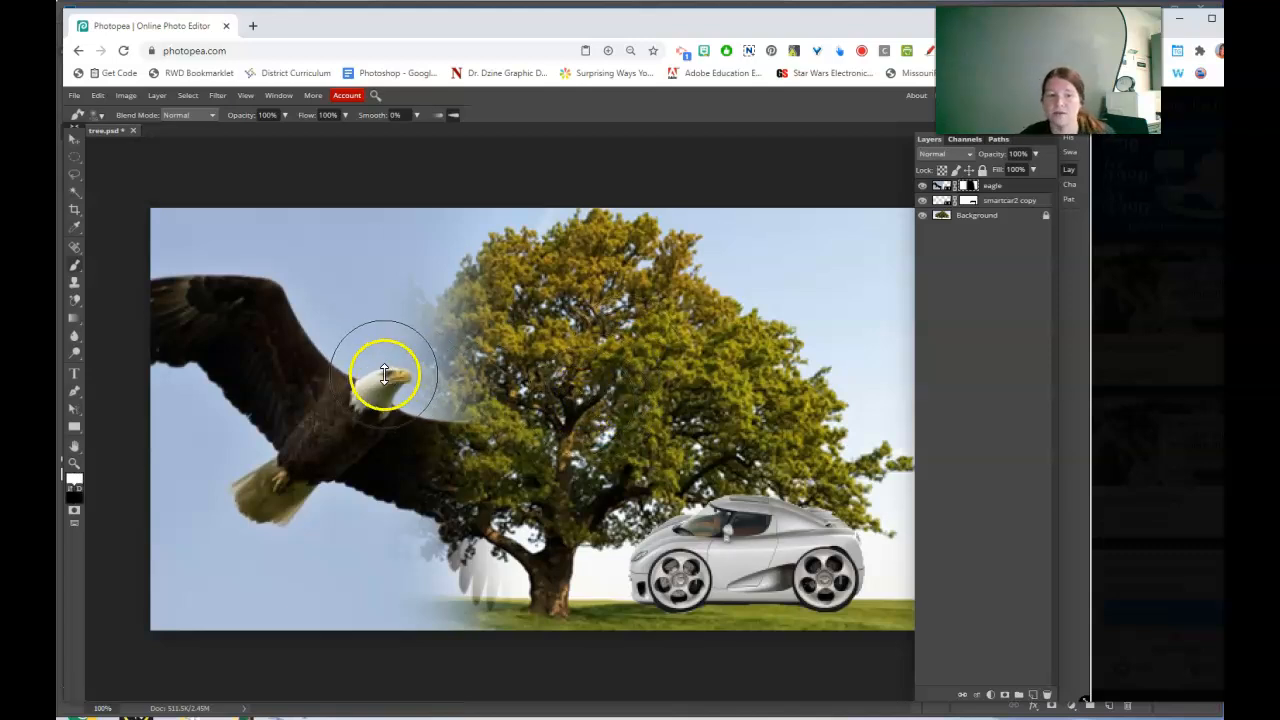
{"action": "left_click_drag", "start_coordinate": [410, 243], "coordinate": [389, 626]}
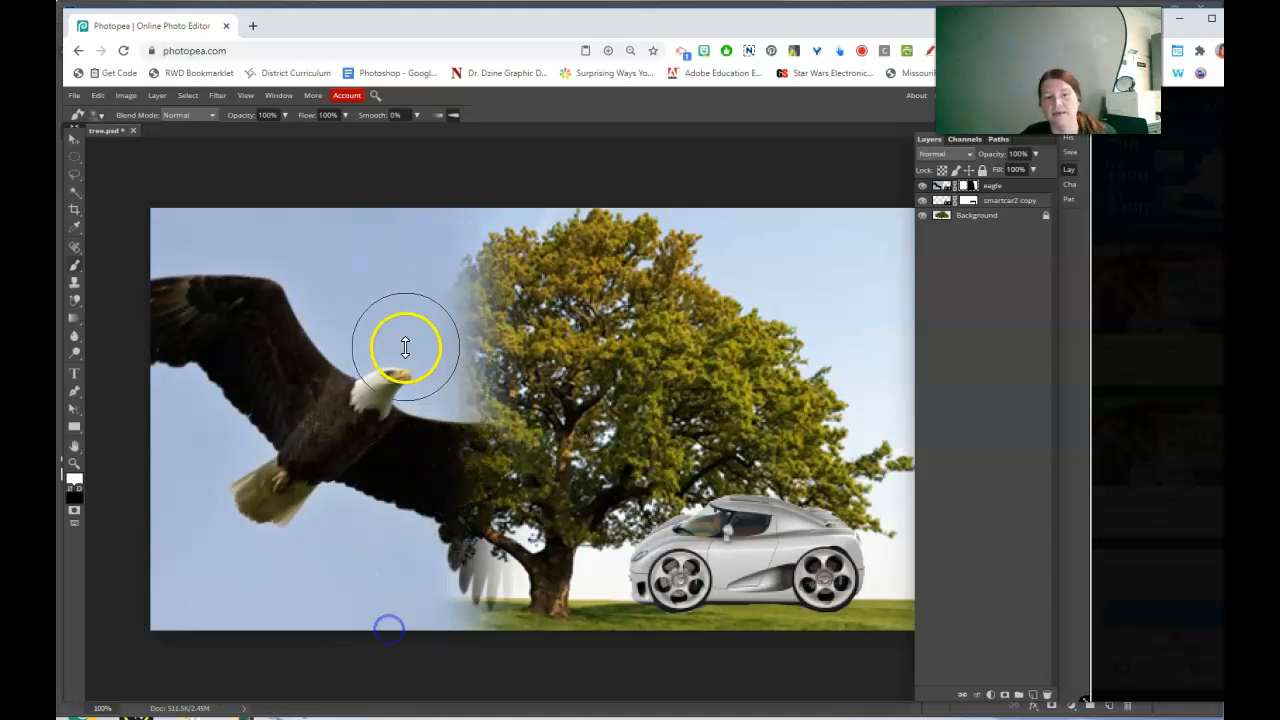
{"action": "left_click_drag", "start_coordinate": [406, 346], "coordinate": [497, 634]}
{"action": "left_click_drag", "start_coordinate": [390, 302], "coordinate": [390, 302]}
{"action": "left_click_drag", "start_coordinate": [429, 423], "coordinate": [526, 694]}
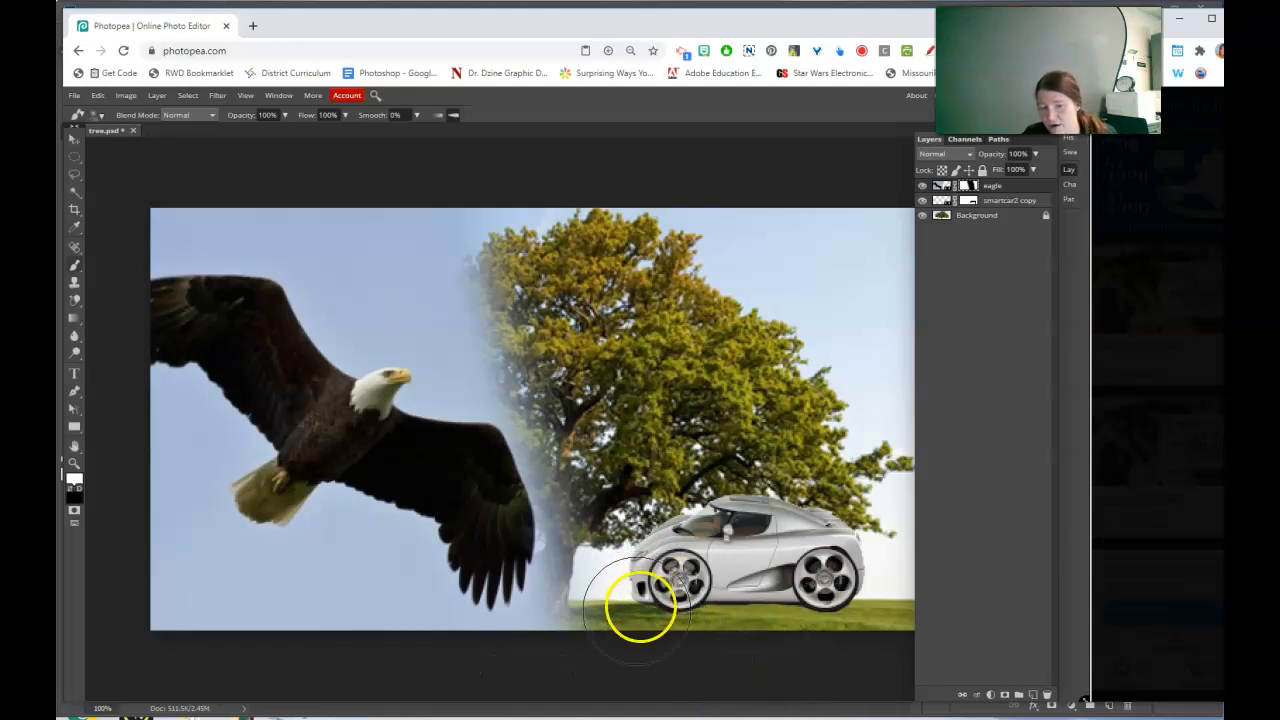
- Switch back to black, reduce the brush size and paint out the leftover eagle sky between the tree trunk and the car
{"action": "key", "text": "x"}
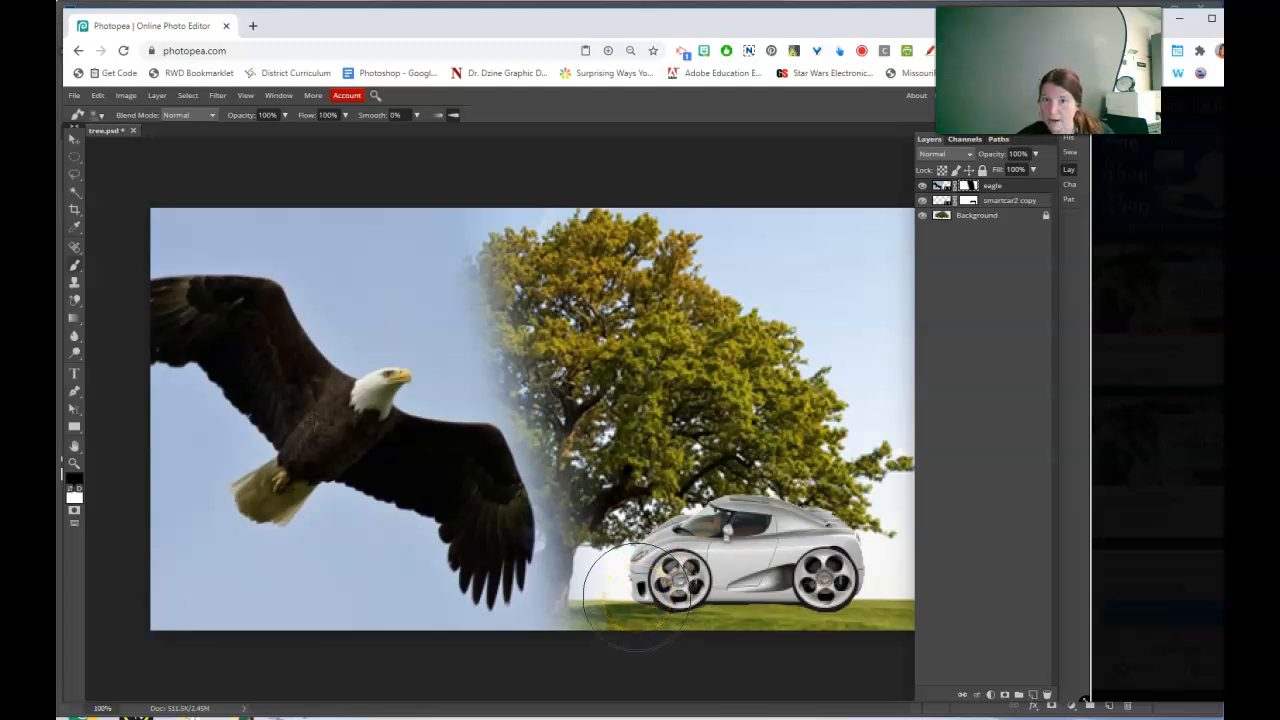
{"action": "key", "text": "bracketleft"}
{"action": "key", "text": "bracketleft"}
{"action": "key", "text": "bracketleft"}
{"action": "key", "text": "bracketleft"}
{"action": "mouse_move", "coordinate": [622, 591]}
{"action": "left_mouse_down"}
{"action": "mouse_move", "coordinate": [607, 563]}
{"action": "mouse_move", "coordinate": [626, 664]}
{"action": "left_mouse_up"}
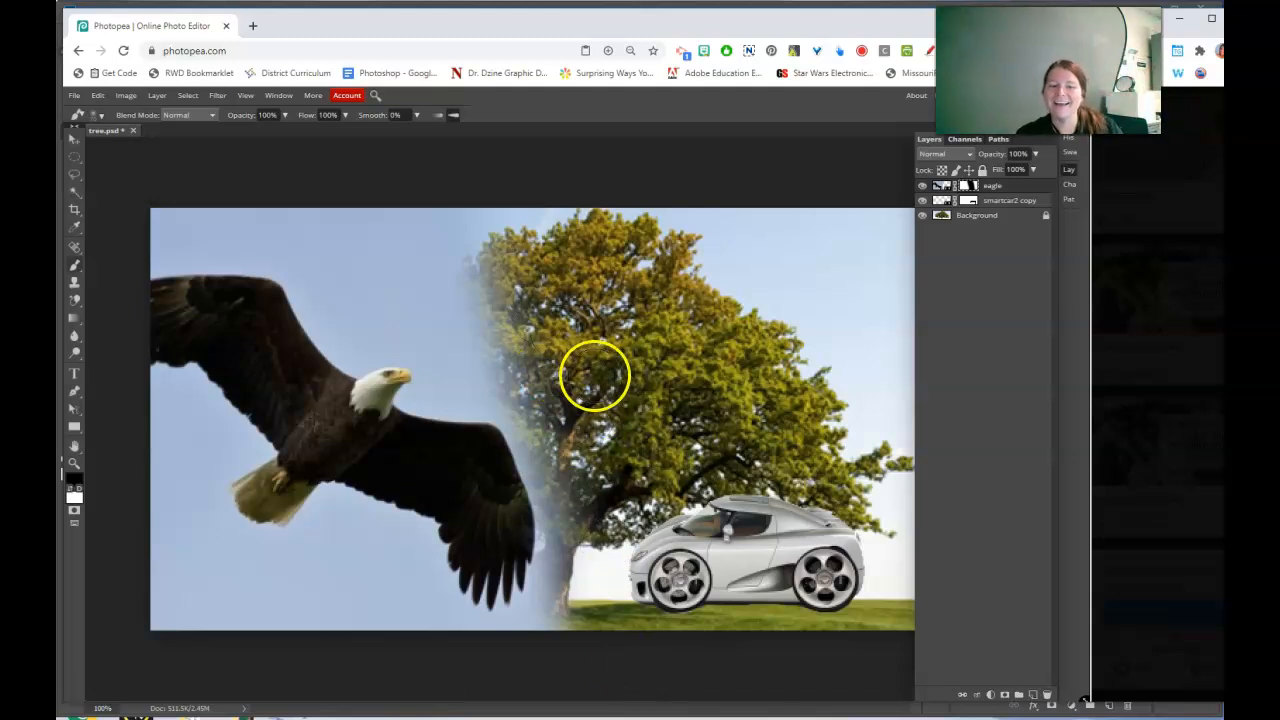
- Delete the raster mask from the eagle layer
{"action": "right_click", "coordinate": [971, 190]}
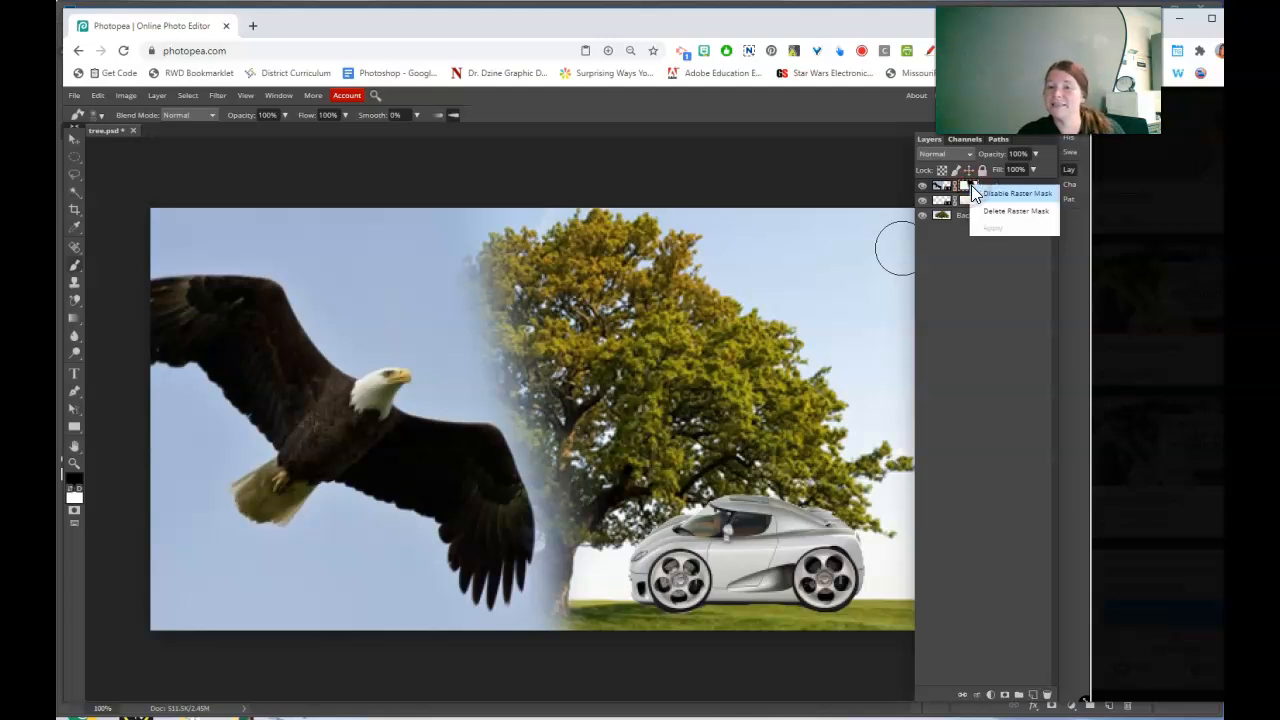
{"action": "left_click", "coordinate": [987, 212]}
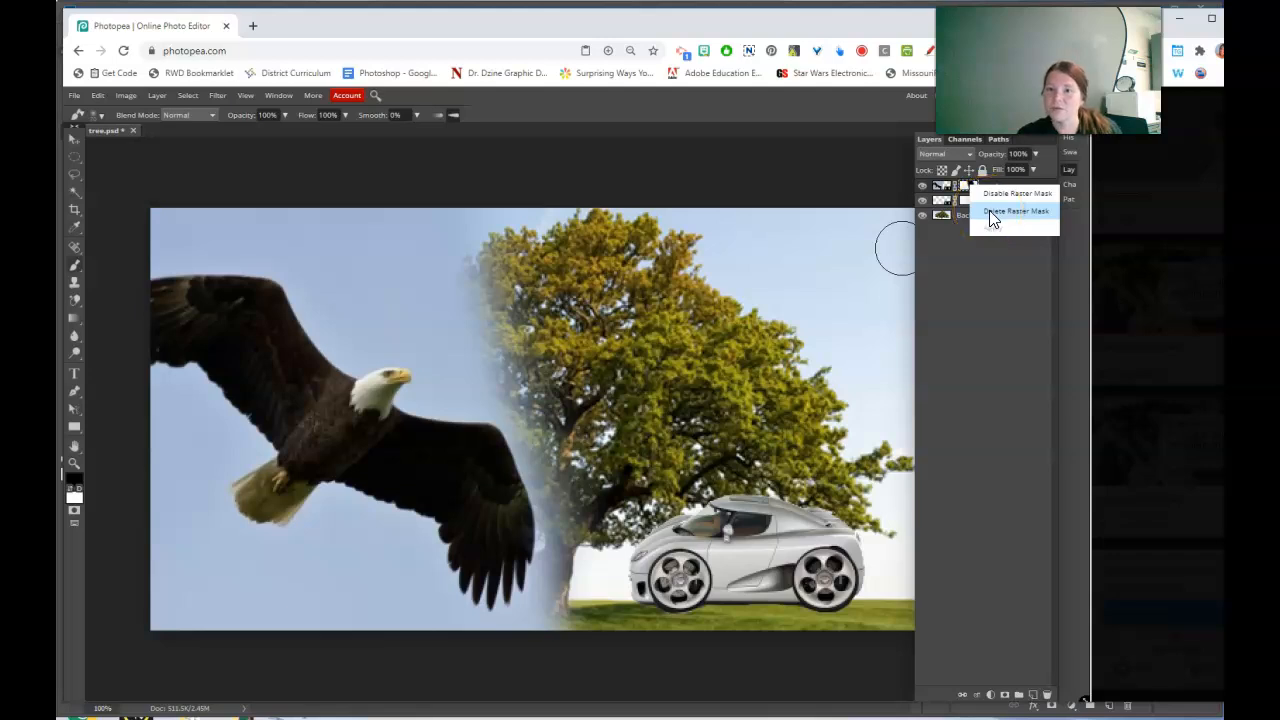
{"action": "left_click", "coordinate": [989, 213]}
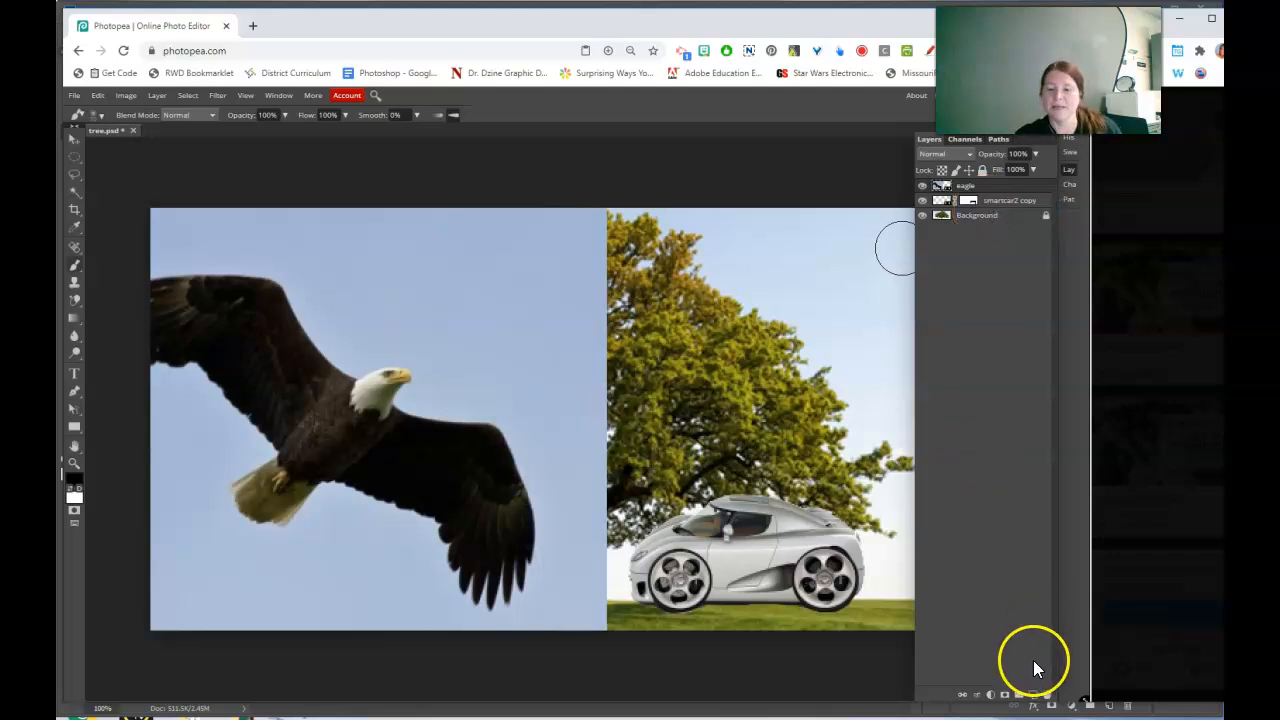
- Add a new raster mask to the eagle layer and invert it to black
{"action": "left_click", "coordinate": [1005, 695]}
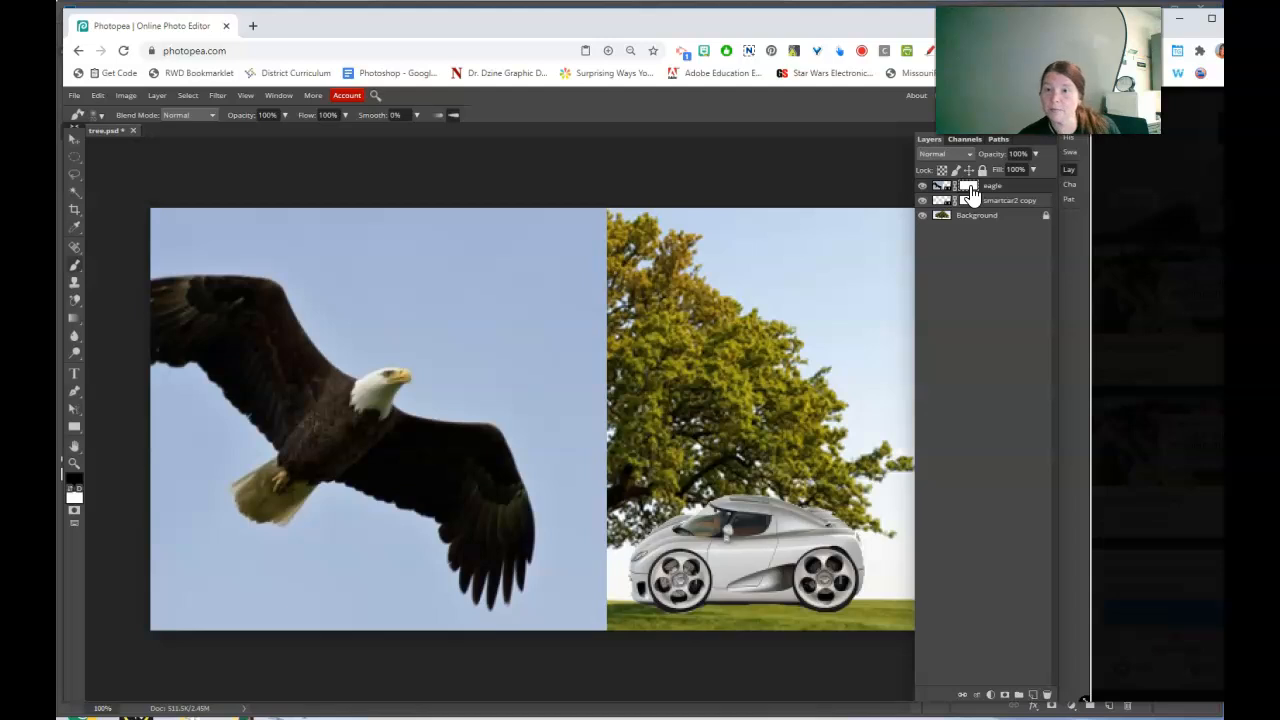
{"action": "key", "text": "ctrl+i"}
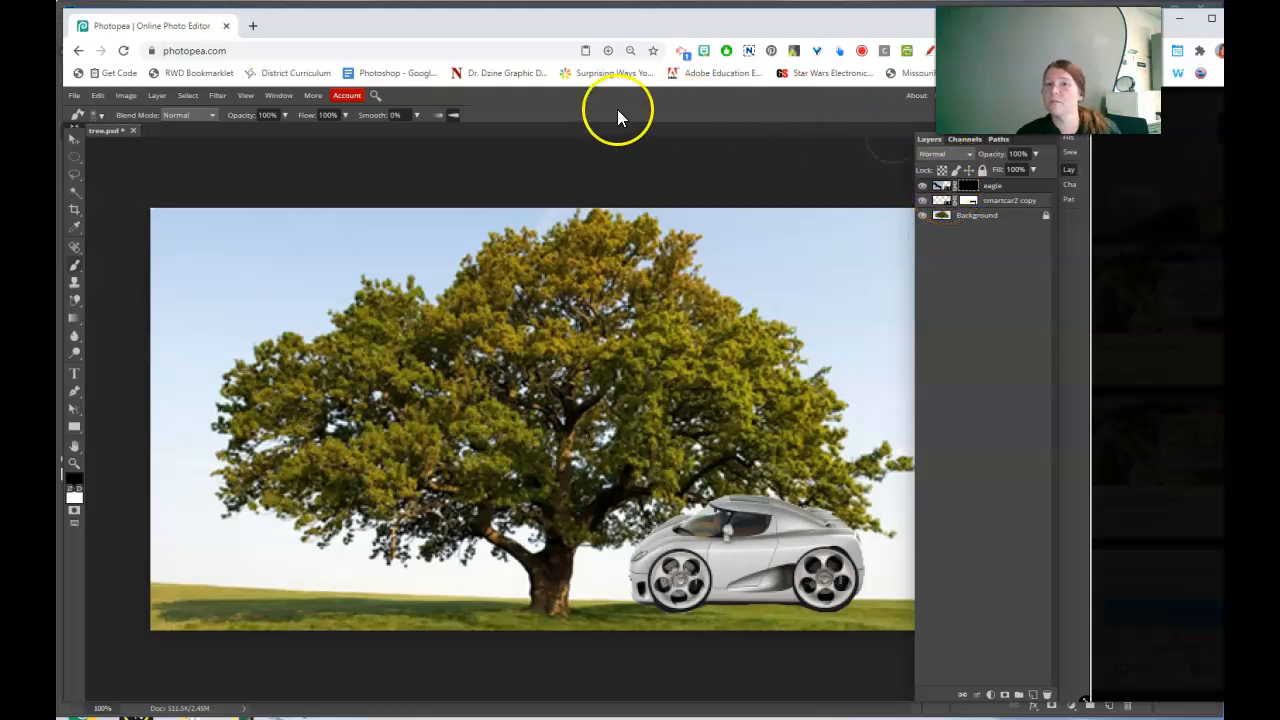
- Switch to white and paint on the black mask along the canvas's left side to reveal the eagle
{"action": "left_click", "coordinate": [69, 486]}
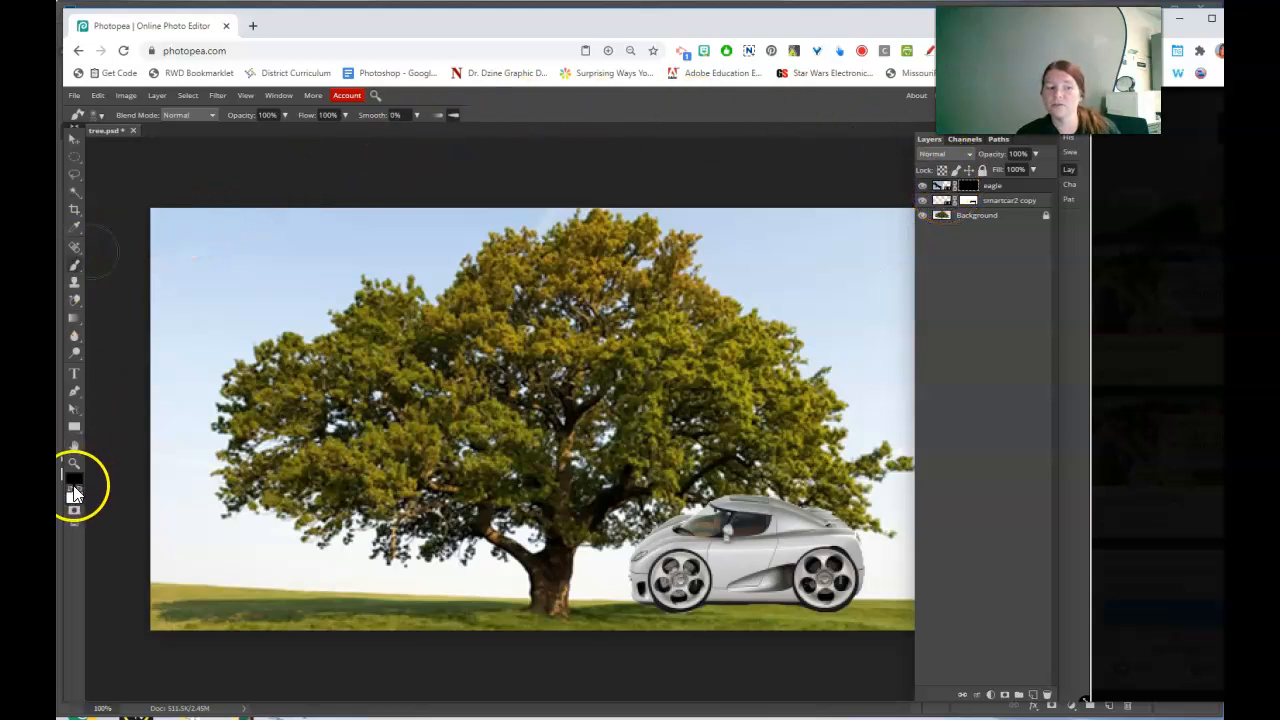
{"action": "left_click", "coordinate": [70, 490]}
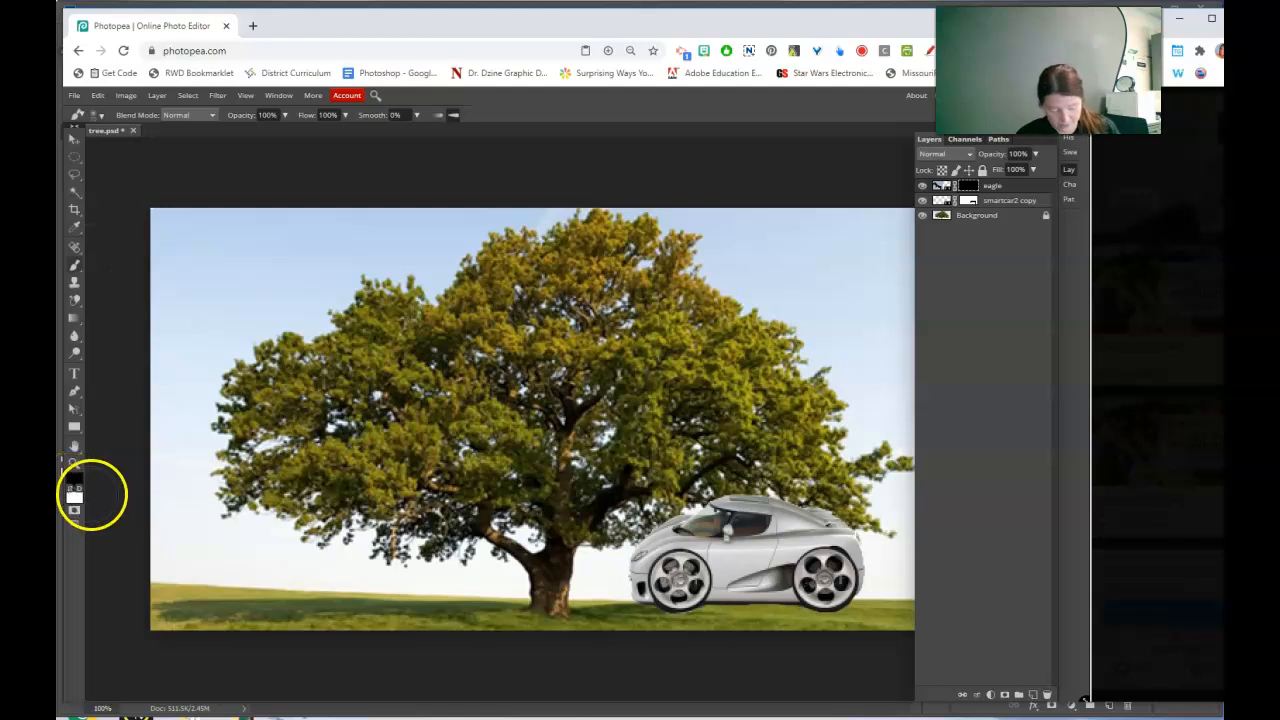
{"action": "mouse_move", "coordinate": [163, 237]}
{"action": "left_mouse_down"}
{"action": "mouse_move", "coordinate": [164, 419]}
{"action": "mouse_move", "coordinate": [172, 313]}
{"action": "mouse_move", "coordinate": [209, 487]}
{"action": "mouse_move", "coordinate": [237, 277]}
{"action": "mouse_move", "coordinate": [296, 416]}
{"action": "mouse_move", "coordinate": [329, 458]}
{"action": "mouse_move", "coordinate": [311, 254]}
{"action": "mouse_move", "coordinate": [395, 509]}
{"action": "mouse_move", "coordinate": [389, 279]}
{"action": "mouse_move", "coordinate": [369, 217]}
{"action": "mouse_move", "coordinate": [374, 393]}
{"action": "mouse_move", "coordinate": [216, 529]}
{"action": "mouse_move", "coordinate": [203, 567]}
{"action": "mouse_move", "coordinate": [267, 464]}
{"action": "mouse_move", "coordinate": [271, 549]}
{"action": "mouse_move", "coordinate": [179, 563]}
{"action": "mouse_move", "coordinate": [279, 547]}
{"action": "mouse_move", "coordinate": [223, 558]}
{"action": "mouse_move", "coordinate": [351, 512]}
{"action": "mouse_move", "coordinate": [124, 600]}
{"action": "mouse_move", "coordinate": [242, 610]}
{"action": "left_mouse_up"}
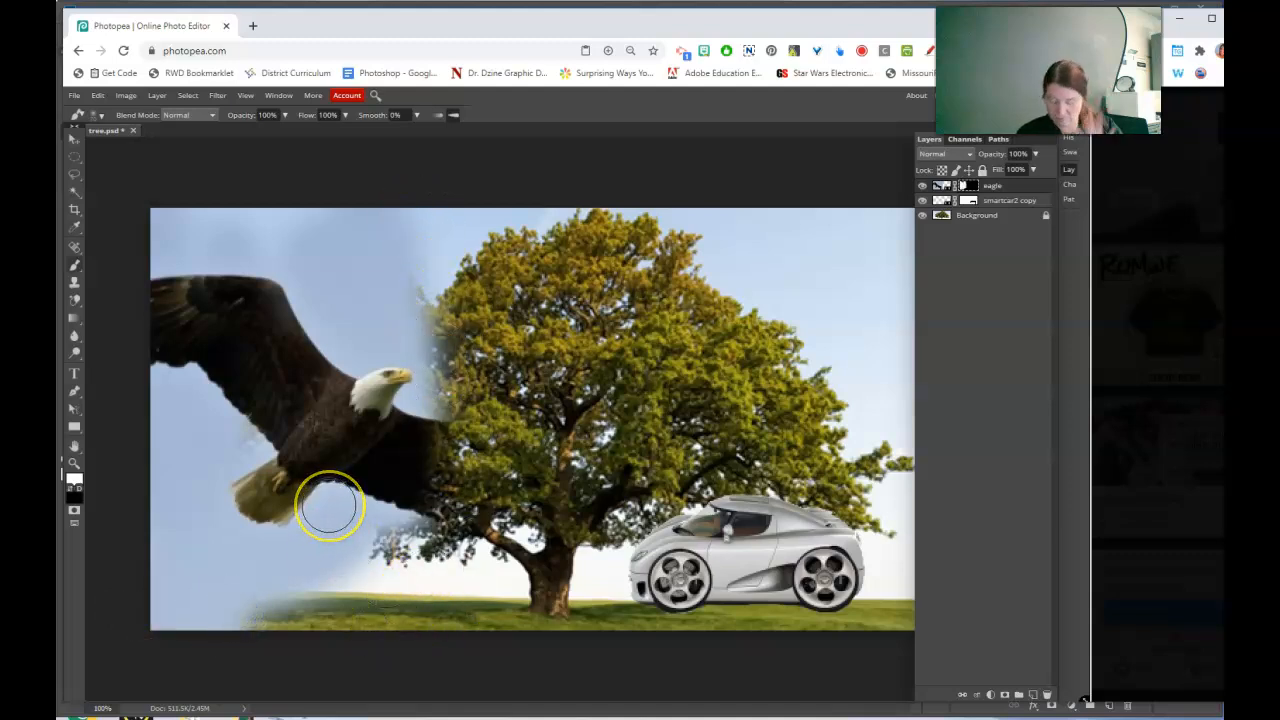
- Enlarge the brush and paint white on the mask over the eagle's surrounding sky and its wing beside the tree trunk
{"action": "key", "text": "bracketright"}
{"action": "key", "text": "bracketright"}
{"action": "key", "text": "bracketright"}
{"action": "key", "text": "bracketright"}
{"action": "key", "text": "bracketright"}
{"action": "key", "text": "bracketright"}
{"action": "key", "text": "bracketright"}
{"action": "key", "text": "bracketright"}
{"action": "mouse_move", "coordinate": [233, 551]}
{"action": "left_mouse_down"}
{"action": "mouse_move", "coordinate": [280, 517]}
{"action": "mouse_move", "coordinate": [271, 461]}
{"action": "mouse_move", "coordinate": [273, 562]}
{"action": "mouse_move", "coordinate": [260, 534]}
{"action": "left_mouse_up"}
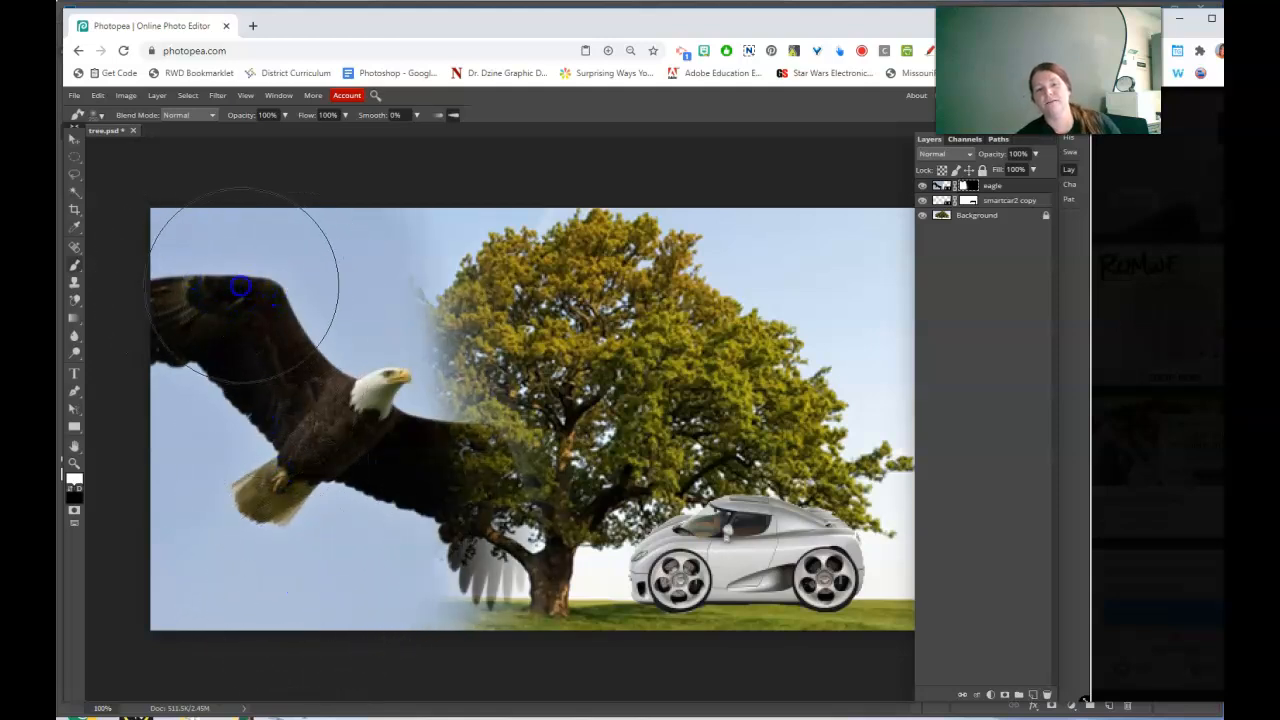
{"action": "mouse_move", "coordinate": [265, 589]}
{"action": "left_mouse_down"}
{"action": "mouse_move", "coordinate": [322, 606]}
{"action": "mouse_move", "coordinate": [275, 625]}
{"action": "mouse_move", "coordinate": [406, 646]}
{"action": "mouse_move", "coordinate": [327, 660]}
{"action": "mouse_move", "coordinate": [371, 670]}
{"action": "left_mouse_up"}
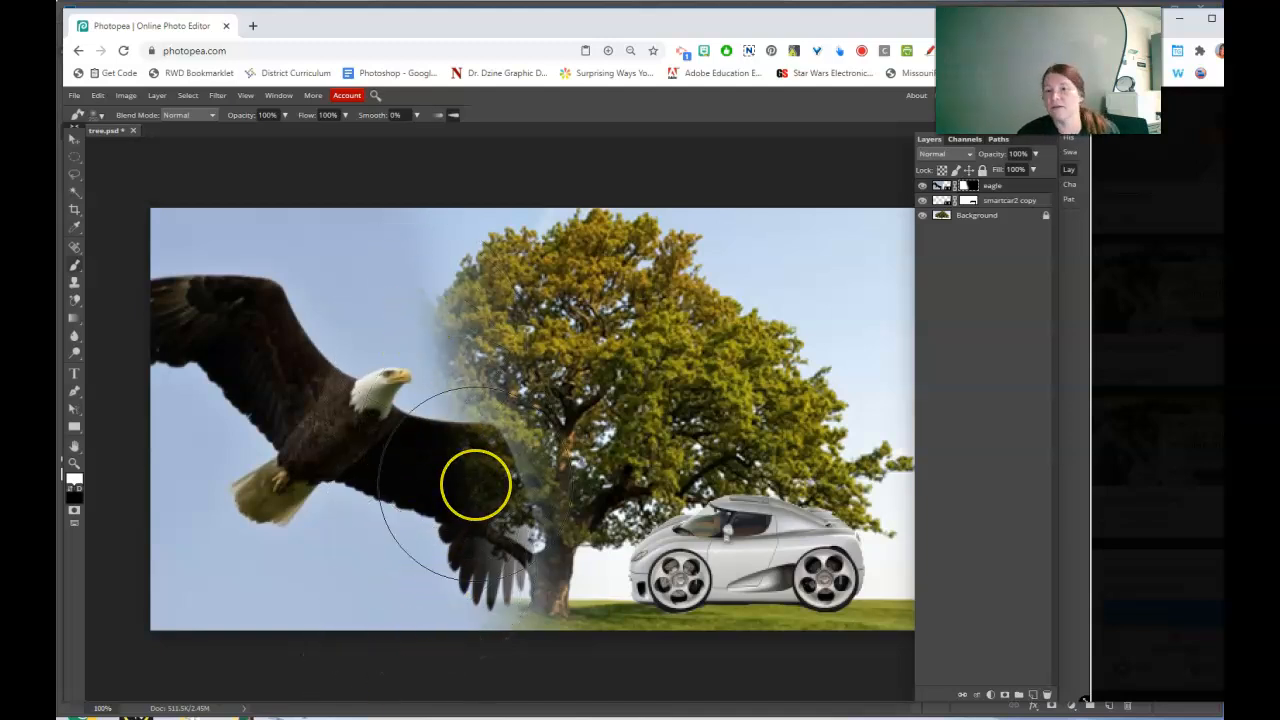
{"action": "mouse_move", "coordinate": [472, 476]}
{"action": "left_mouse_down"}
{"action": "mouse_move", "coordinate": [466, 426]}
{"action": "mouse_move", "coordinate": [485, 390]}
{"action": "left_mouse_up"}
- Delete the painted raster mask from the eagle layer
{"action": "left_click", "coordinate": [968, 188]}
{"action": "right_click", "coordinate": [968, 190]}
{"action": "left_click", "coordinate": [986, 210]}
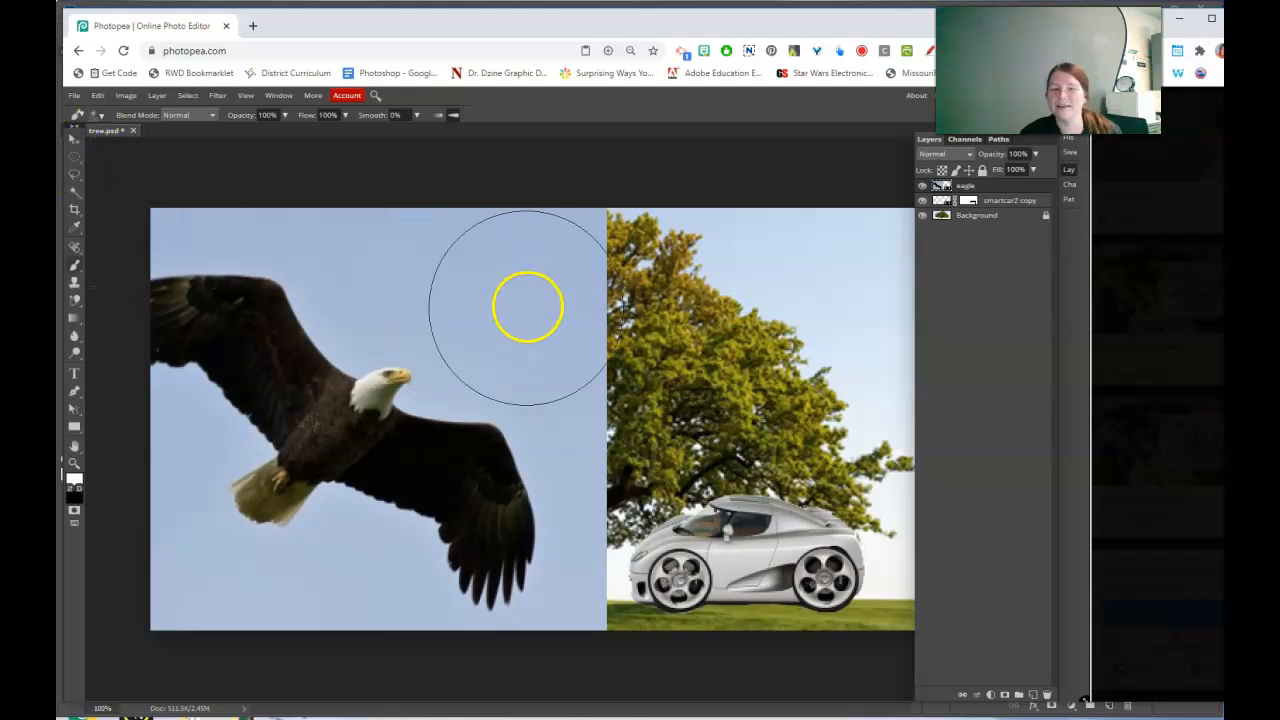
- Select the sky around the eagle with the Magic Wand, invert the selection and add a raster mask from it
{"action": "left_click", "coordinate": [73, 193]}
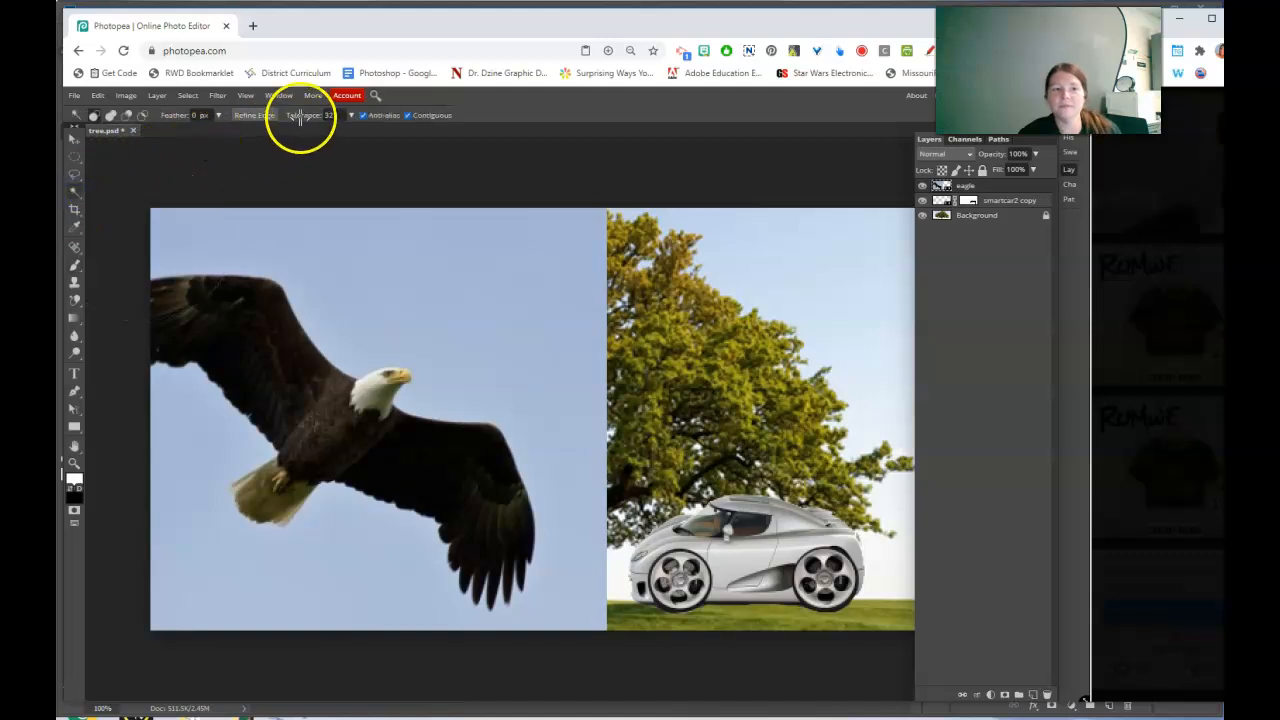
{"action": "left_click", "coordinate": [484, 331]}
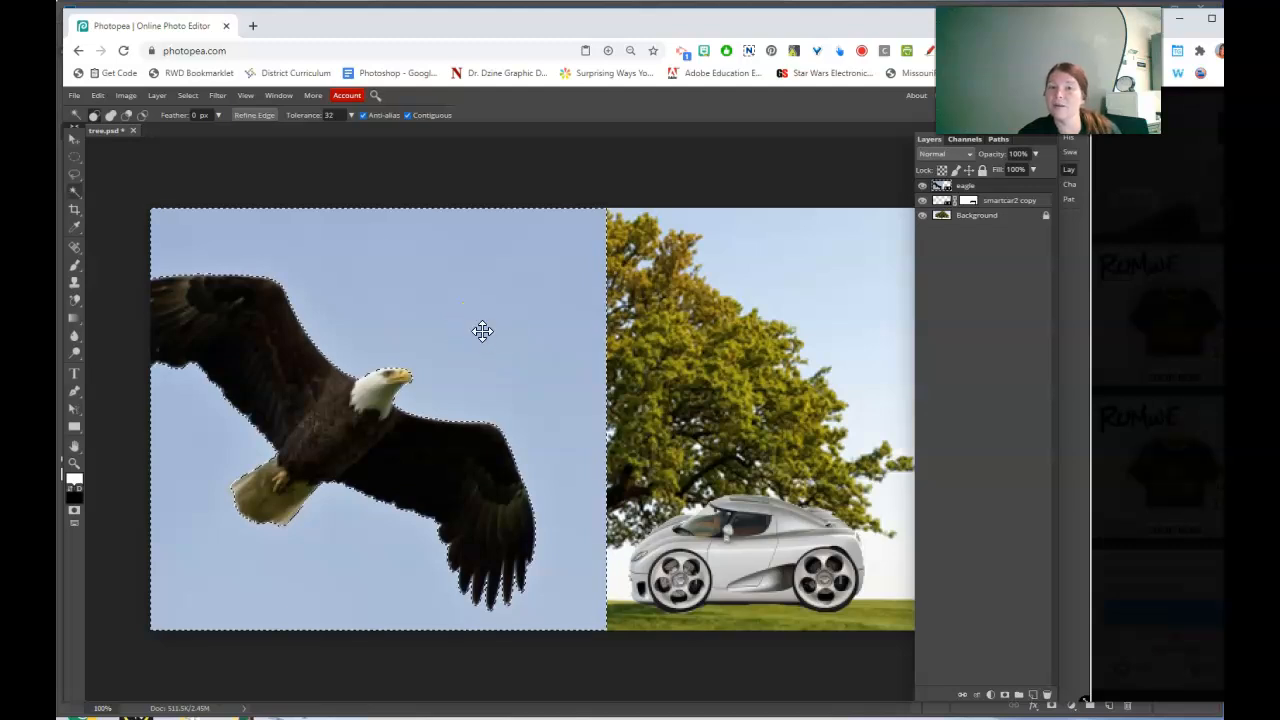
{"action": "right_click", "coordinate": [482, 331]}
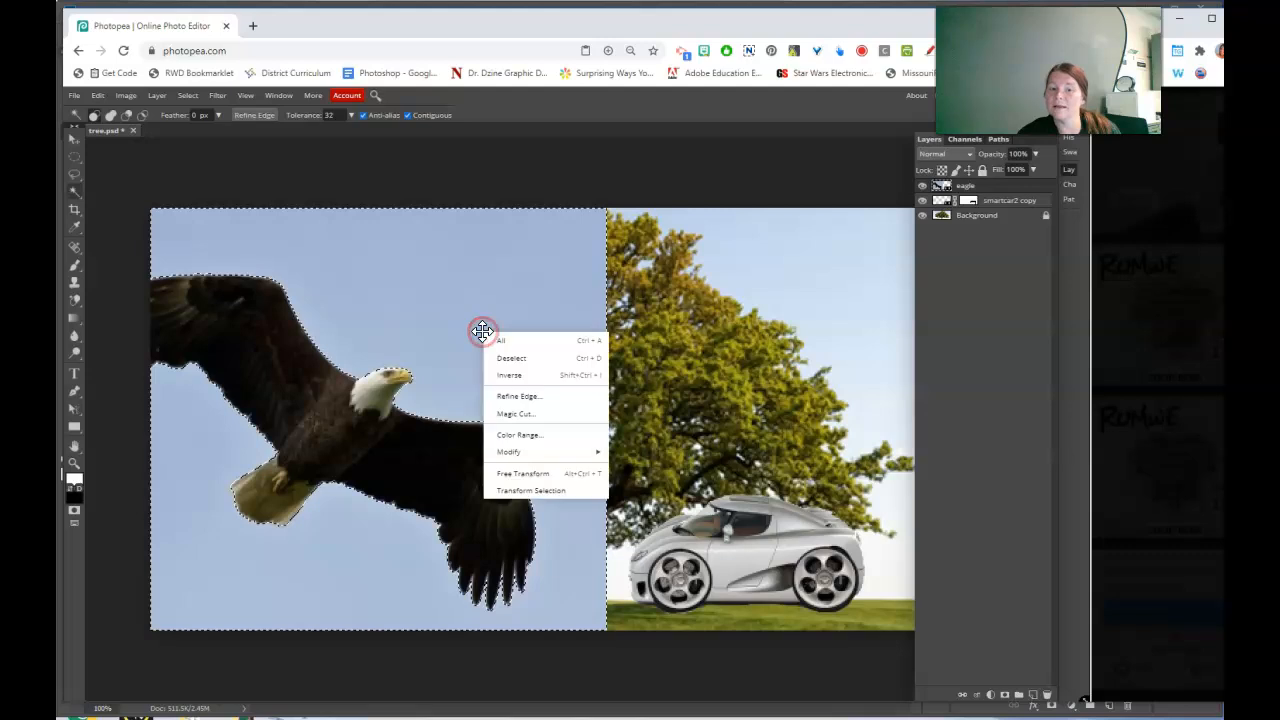
{"action": "left_click", "coordinate": [511, 376]}
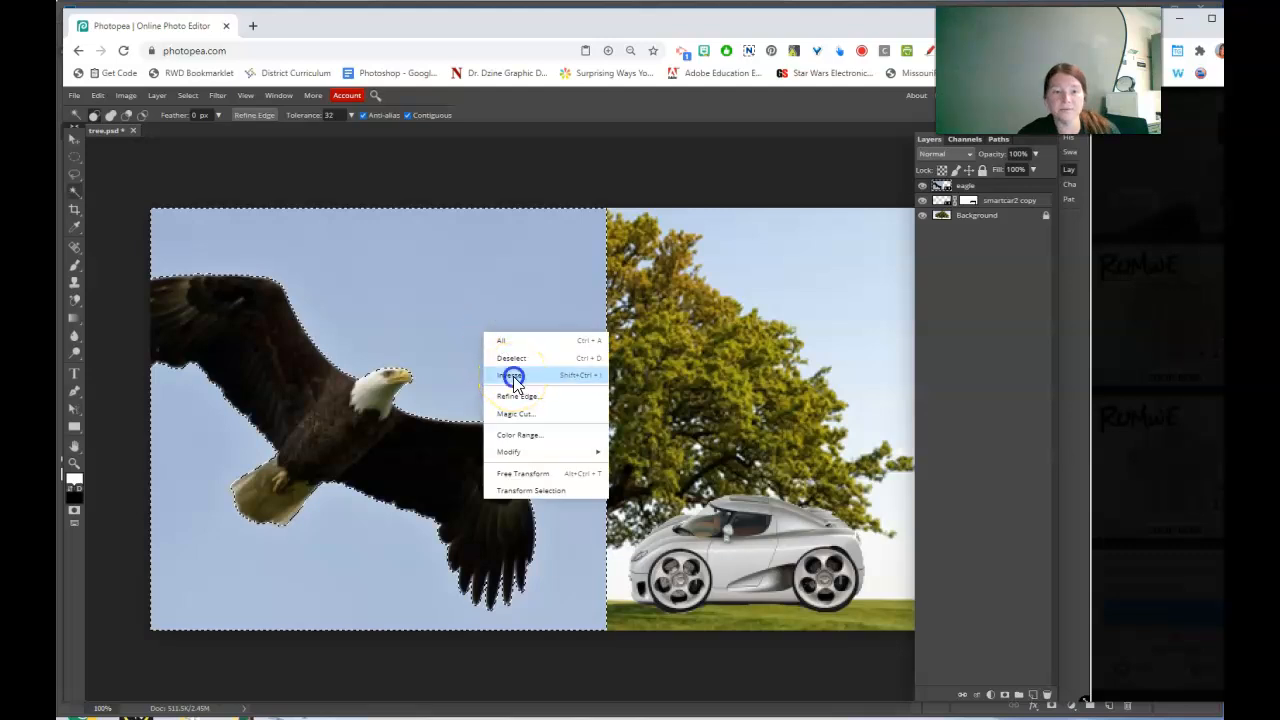
{"action": "left_click", "coordinate": [1005, 697]}
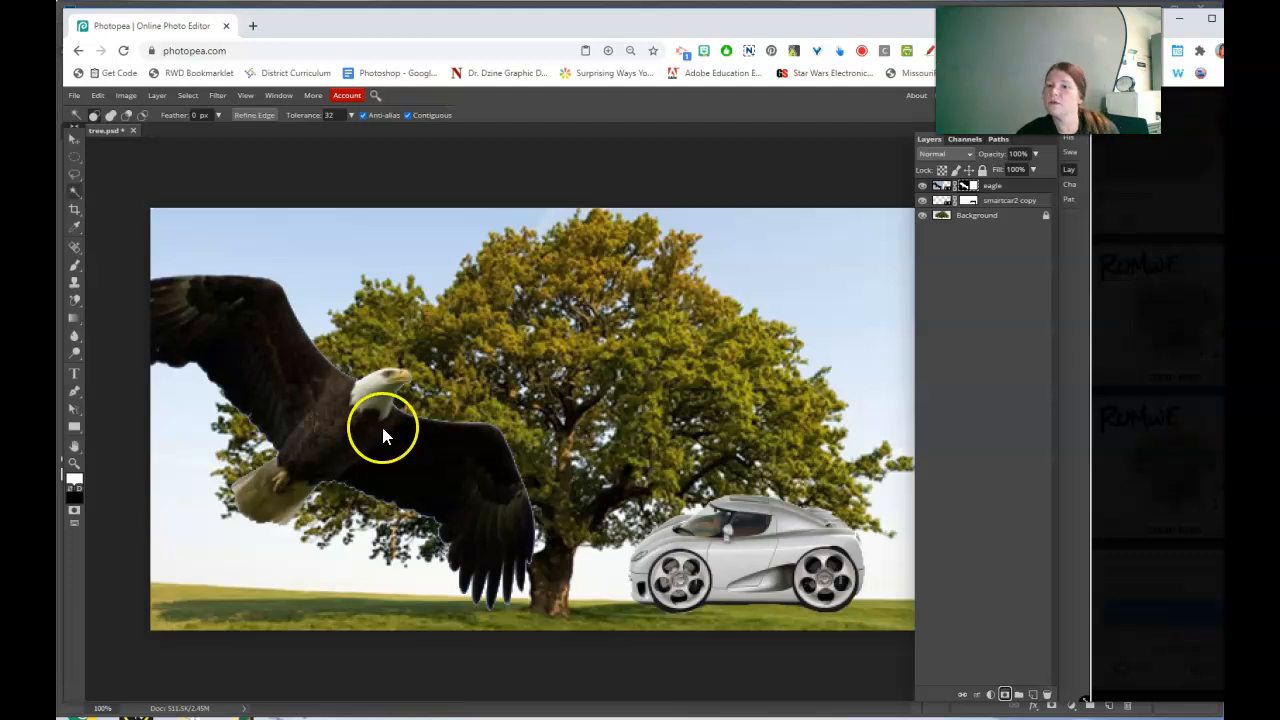
- Replace the eagle layer's mask with one made from an inverted Magic Wand selection of its sky at tolerance 51
{"action": "right_click", "coordinate": [965, 188]}
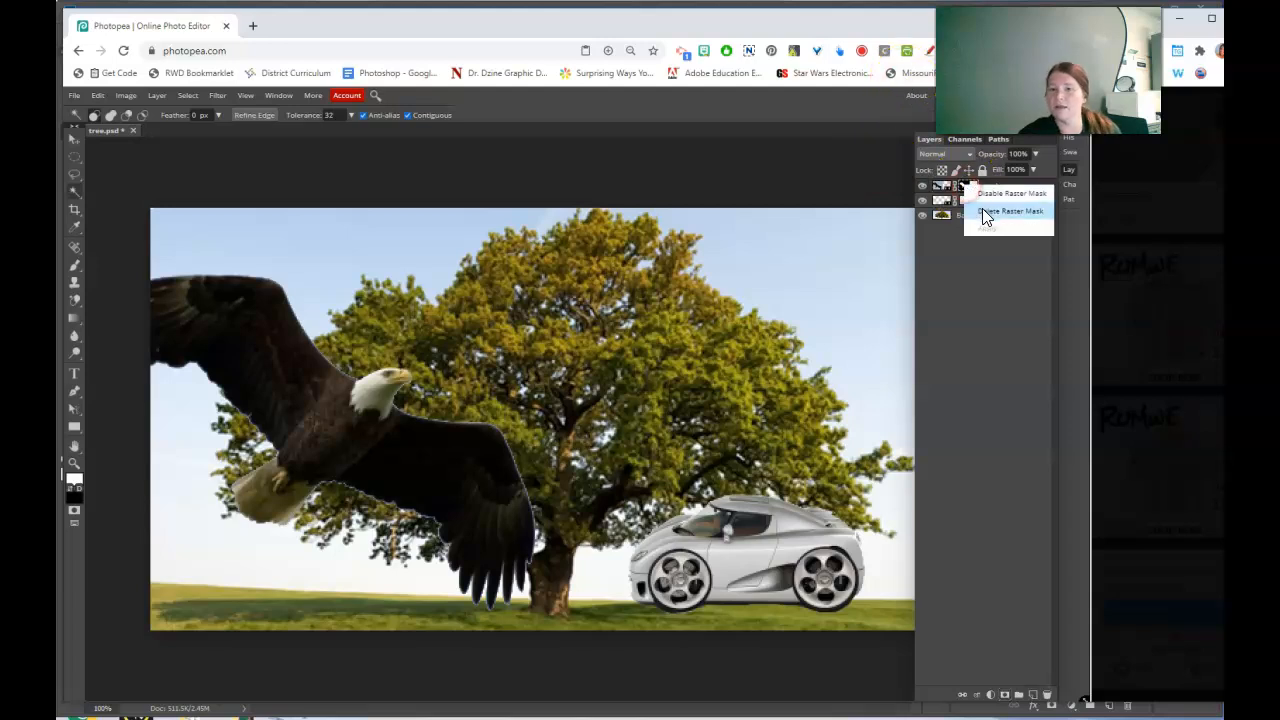
{"action": "left_click", "coordinate": [982, 209]}
{"action": "left_click_drag", "start_coordinate": [299, 118], "coordinate": [305, 116]}
{"action": "left_click", "coordinate": [397, 276]}
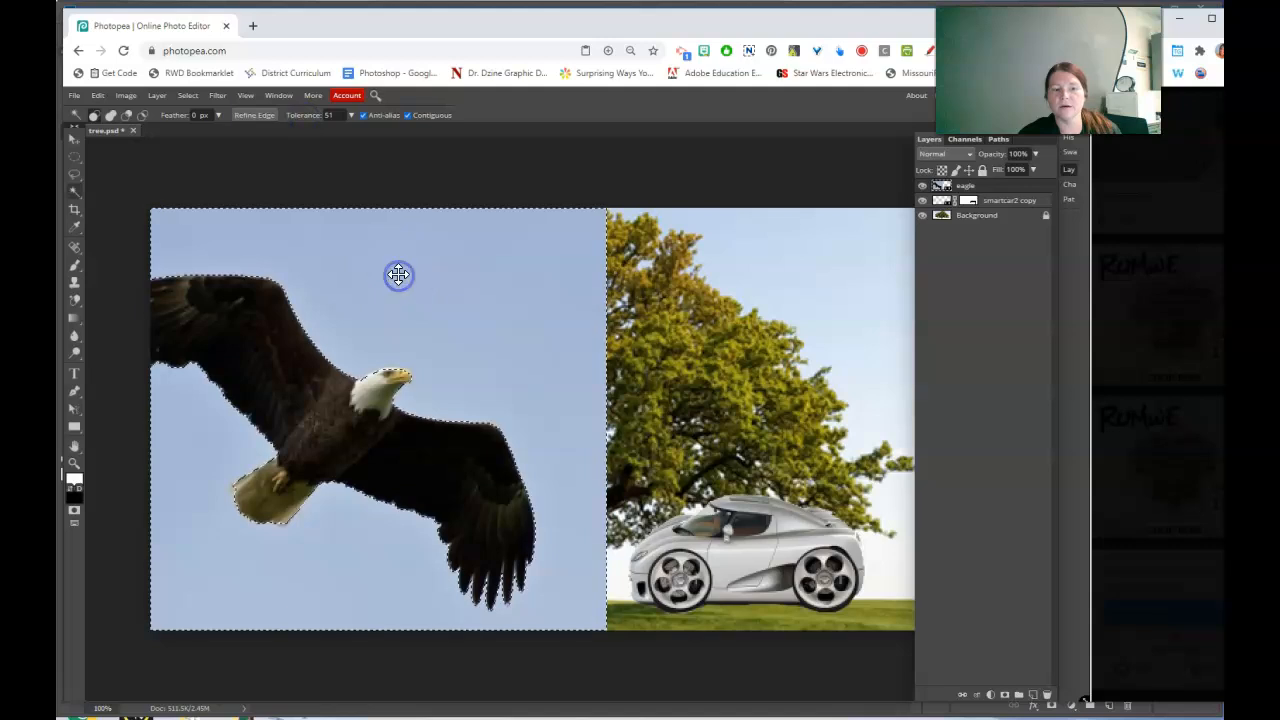
{"action": "right_click", "coordinate": [430, 324]}
{"action": "left_click", "coordinate": [489, 366]}
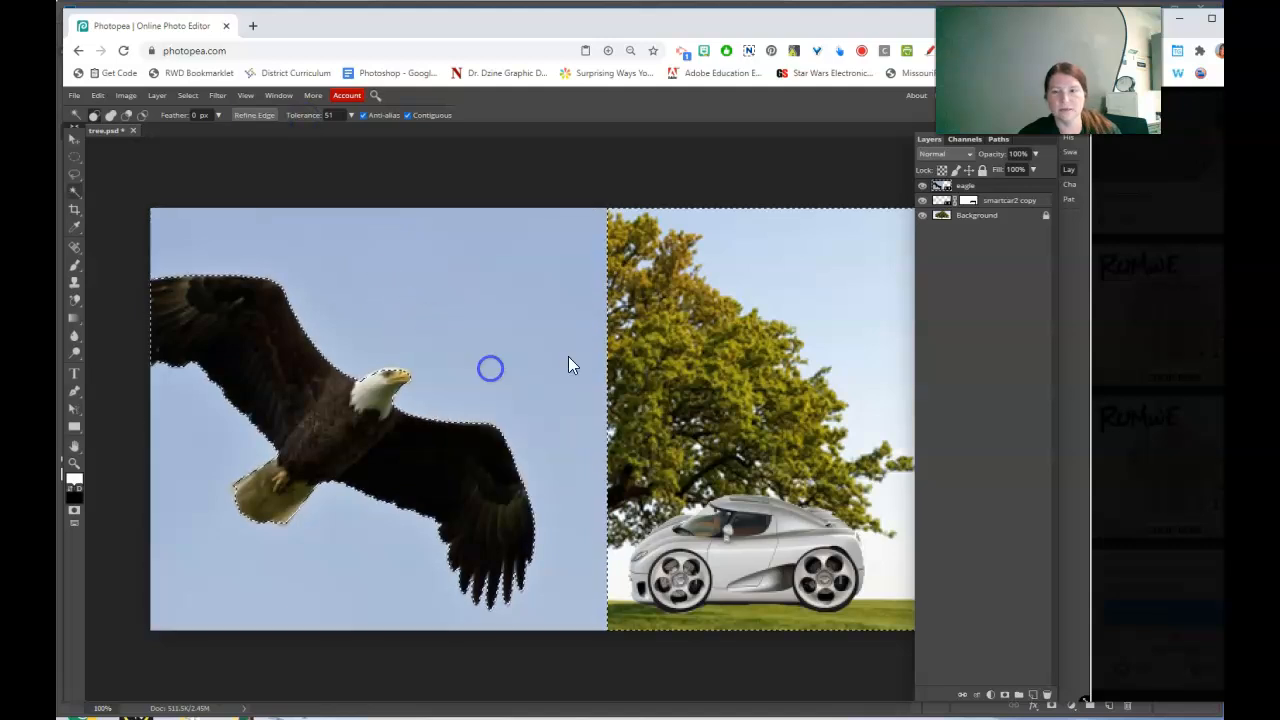
{"action": "left_click", "coordinate": [1005, 695]}
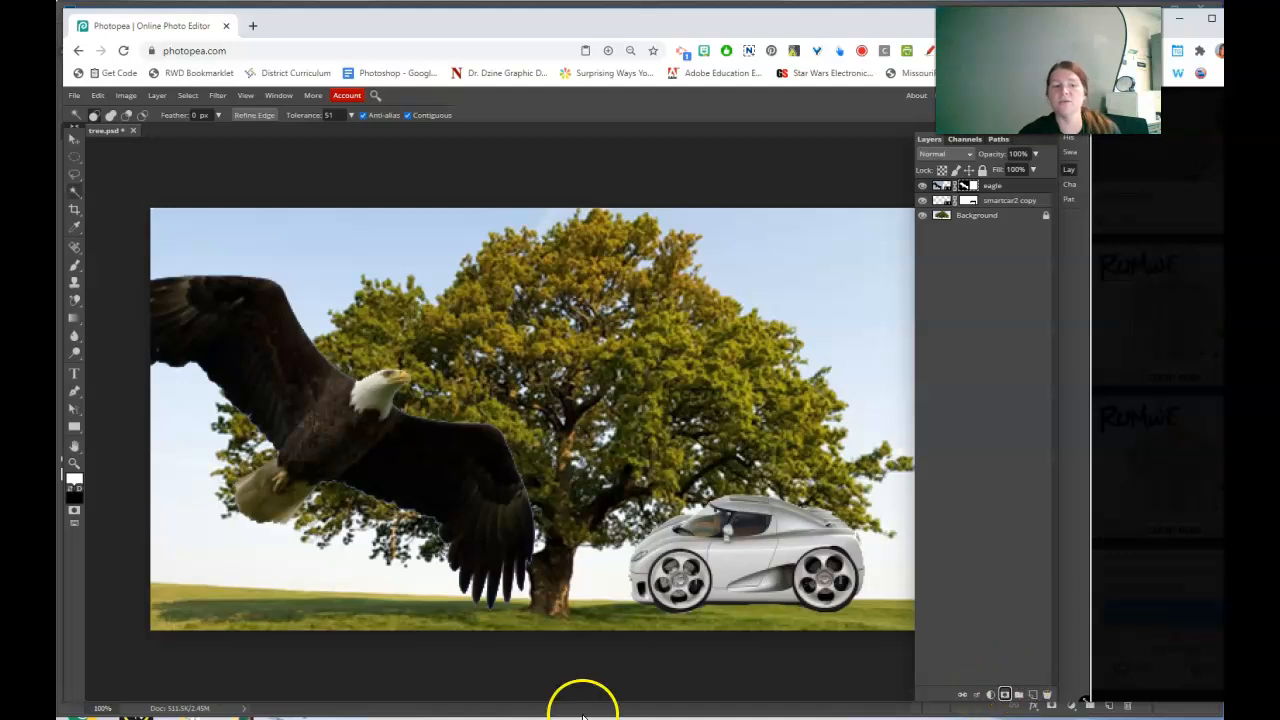
- Touch up the mask around the eagle's beak with a small brush, painting with white and black
{"action": "left_click", "coordinate": [74, 463]}
{"action": "left_click", "coordinate": [419, 379]}
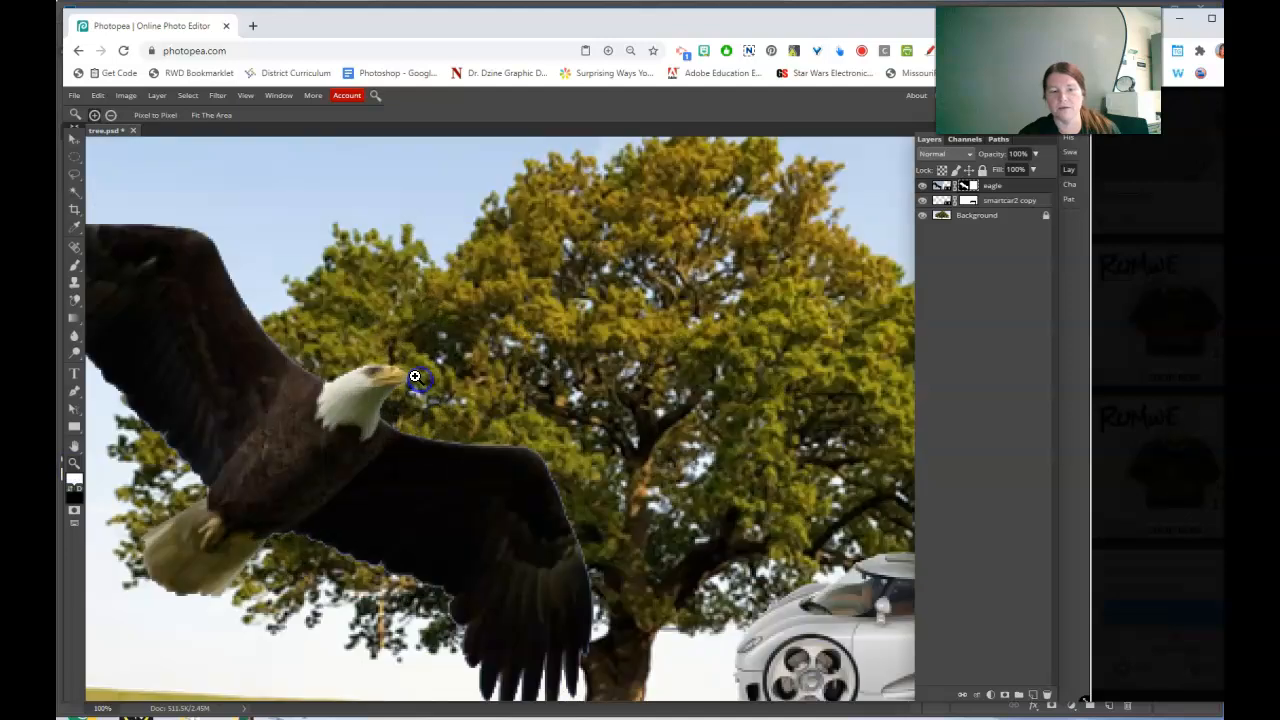
{"action": "left_click", "coordinate": [416, 375]}
{"action": "left_click", "coordinate": [416, 375]}
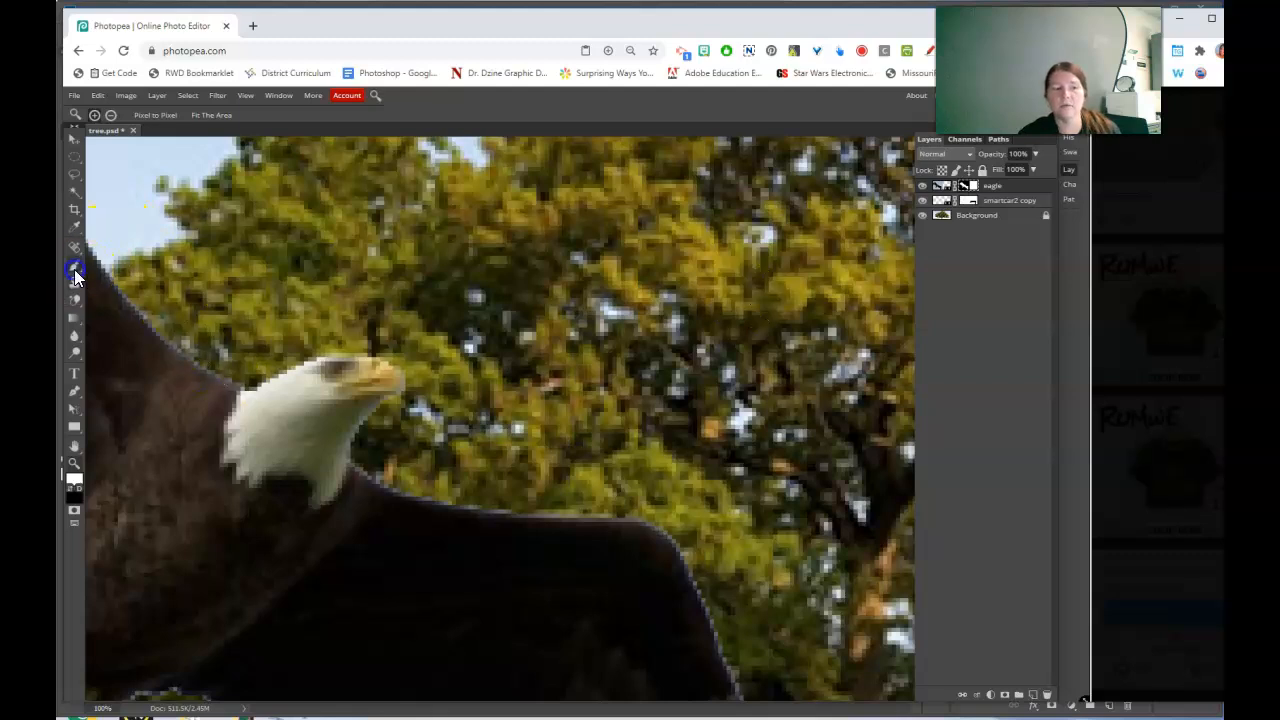
{"action": "key", "text": "b"}
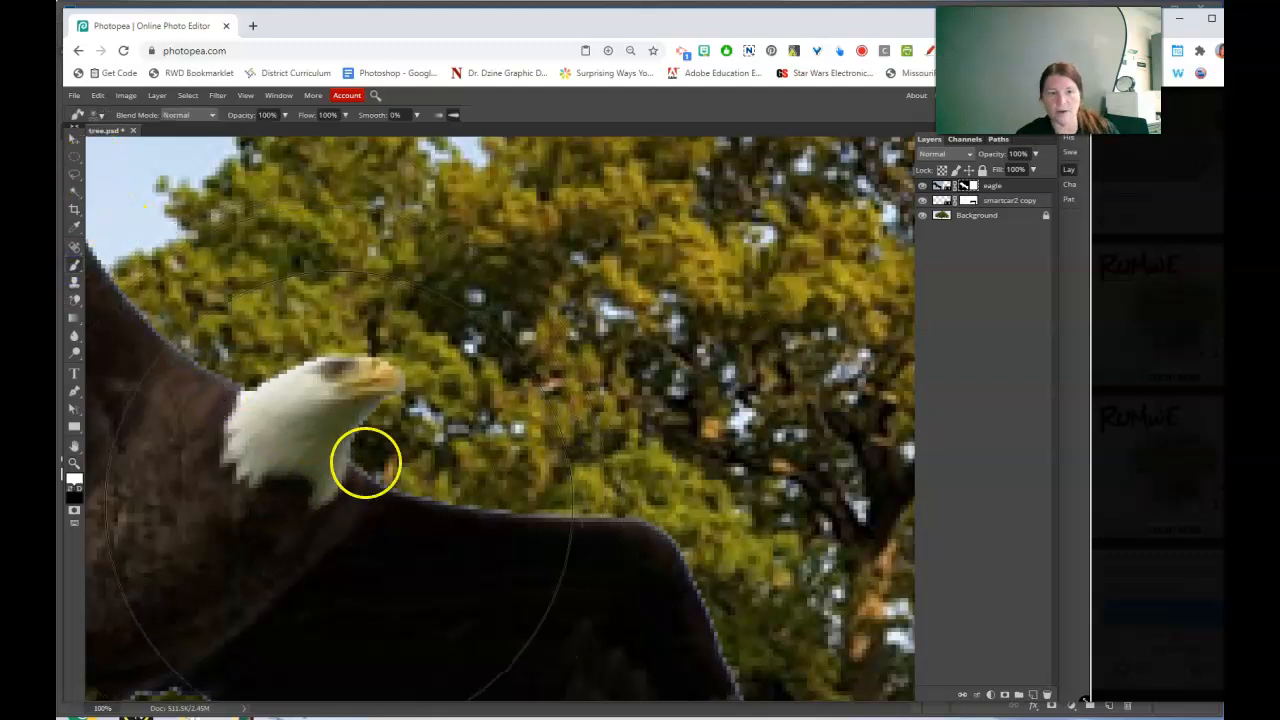
{"action": "key", "text": "bracketleft"}
{"action": "key", "text": "bracketleft"}
{"action": "key", "text": "bracketleft"}
{"action": "key", "text": "bracketleft"}
{"action": "key", "text": "bracketleft"}
{"action": "key", "text": "bracketleft"}
{"action": "key", "text": "bracketleft"}
{"action": "key", "text": "bracketleft"}
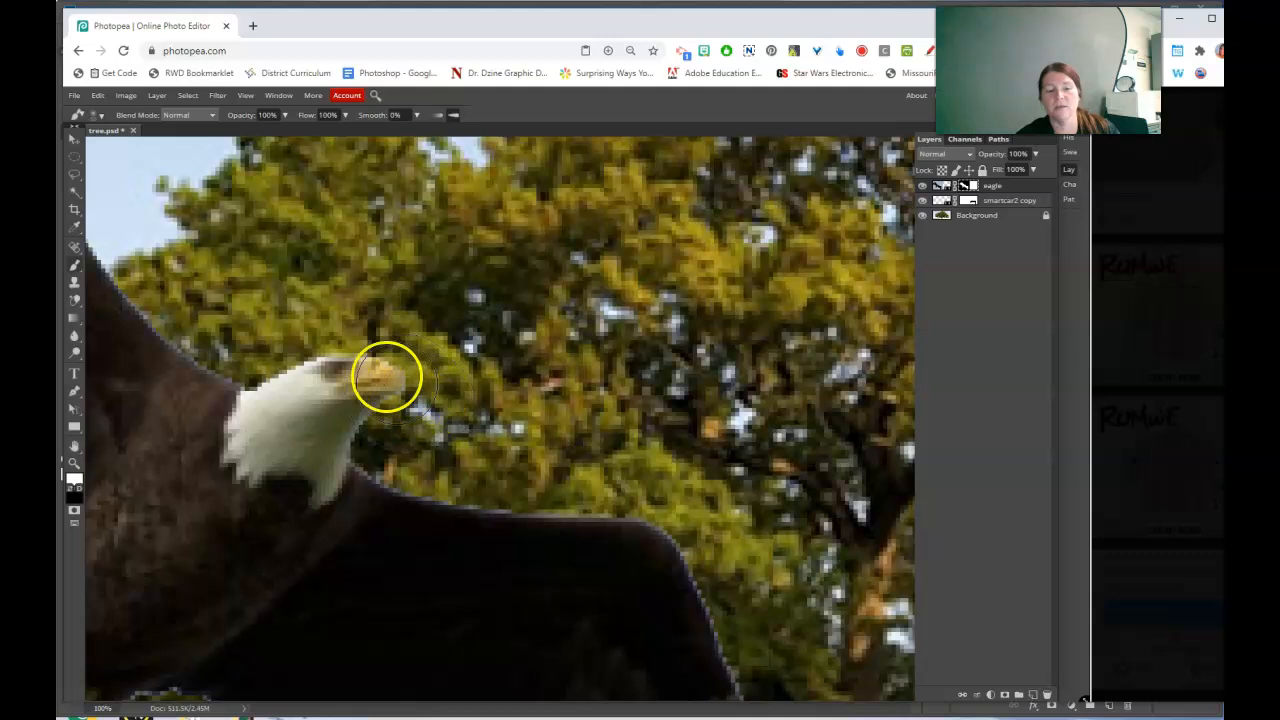
{"action": "mouse_move", "coordinate": [362, 380]}
{"action": "left_mouse_down"}
{"action": "mouse_move", "coordinate": [417, 363]}
{"action": "mouse_move", "coordinate": [420, 398]}
{"action": "mouse_move", "coordinate": [404, 357]}
{"action": "mouse_move", "coordinate": [372, 345]}
{"action": "left_mouse_up"}
{"action": "key", "text": "x"}
{"action": "mouse_move", "coordinate": [371, 343]}
{"action": "left_mouse_down"}
{"action": "mouse_move", "coordinate": [414, 362]}
{"action": "mouse_move", "coordinate": [408, 411]}
{"action": "mouse_move", "coordinate": [419, 415]}
{"action": "mouse_move", "coordinate": [434, 357]}
{"action": "mouse_move", "coordinate": [423, 435]}
{"action": "mouse_move", "coordinate": [432, 356]}
{"action": "mouse_move", "coordinate": [384, 342]}
{"action": "mouse_move", "coordinate": [446, 365]}
{"action": "left_mouse_up"}
{"action": "key", "text": "ctrl+0"}
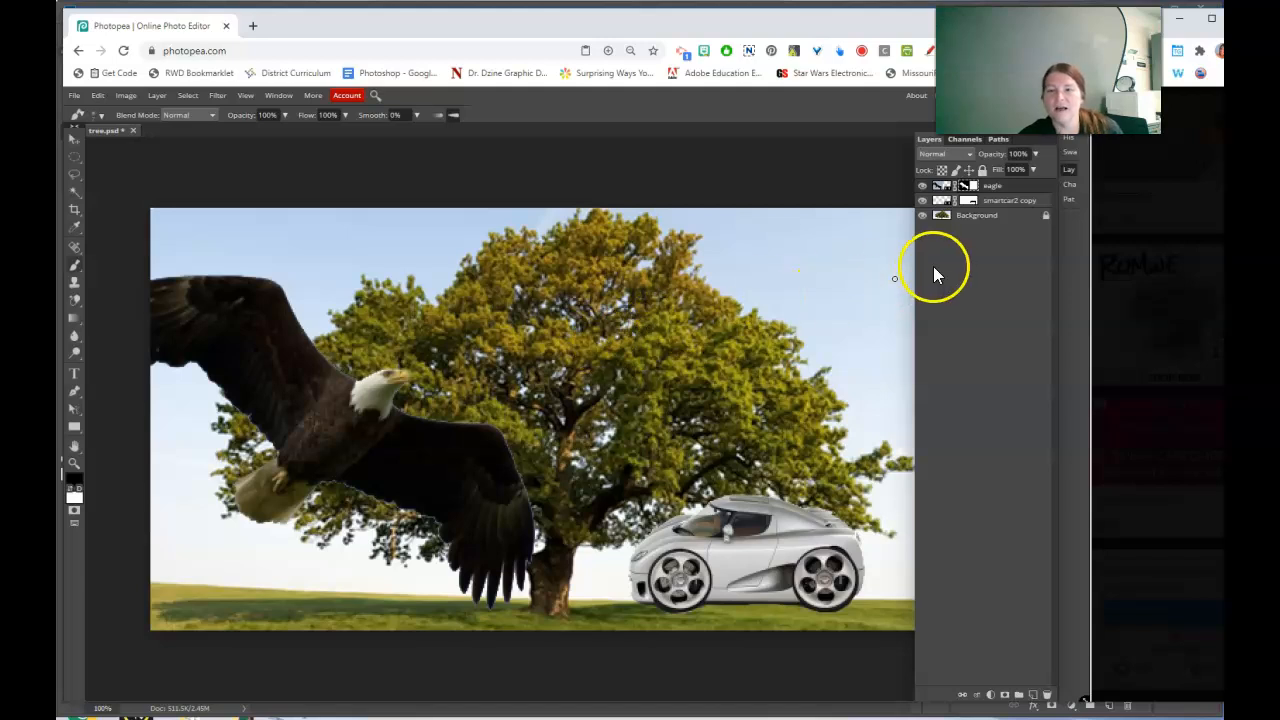
- Replace the eagle layer's mask with a new raster mask and invert it to black to hide the eagle
{"action": "left_click", "coordinate": [971, 191]}
{"action": "right_click", "coordinate": [971, 191]}
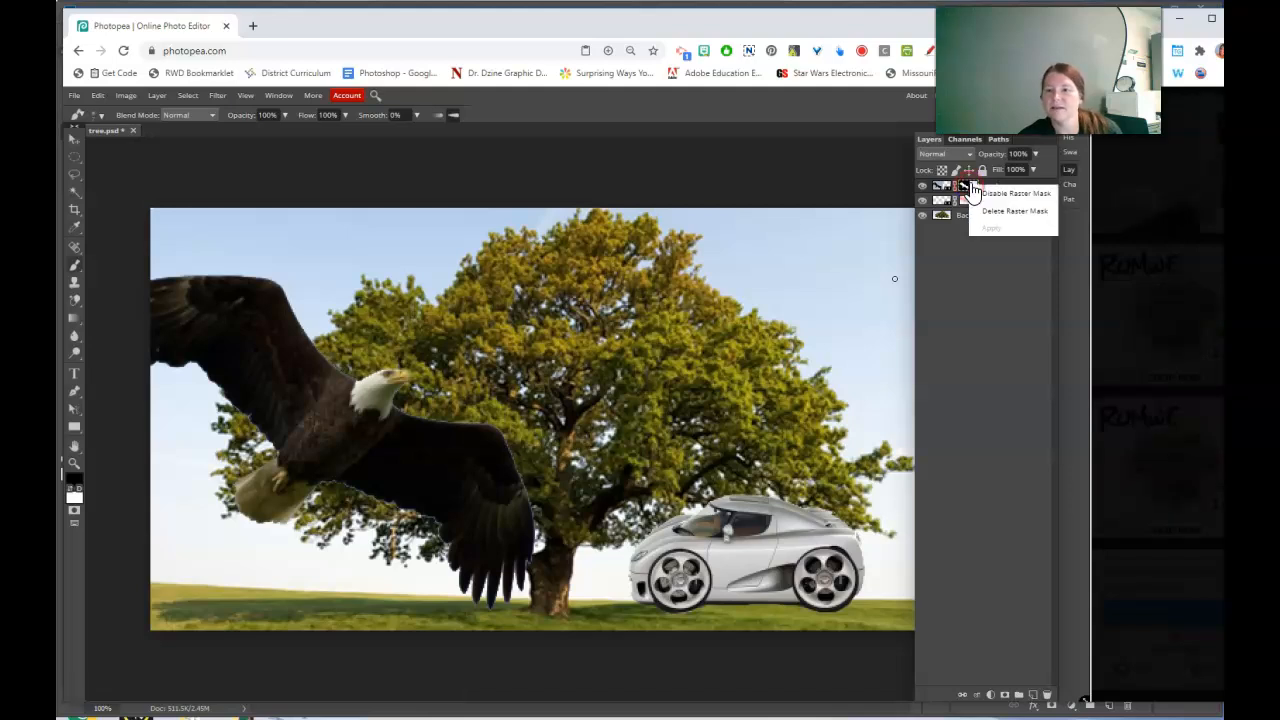
{"action": "left_click", "coordinate": [986, 215]}
{"action": "left_click", "coordinate": [1005, 695]}
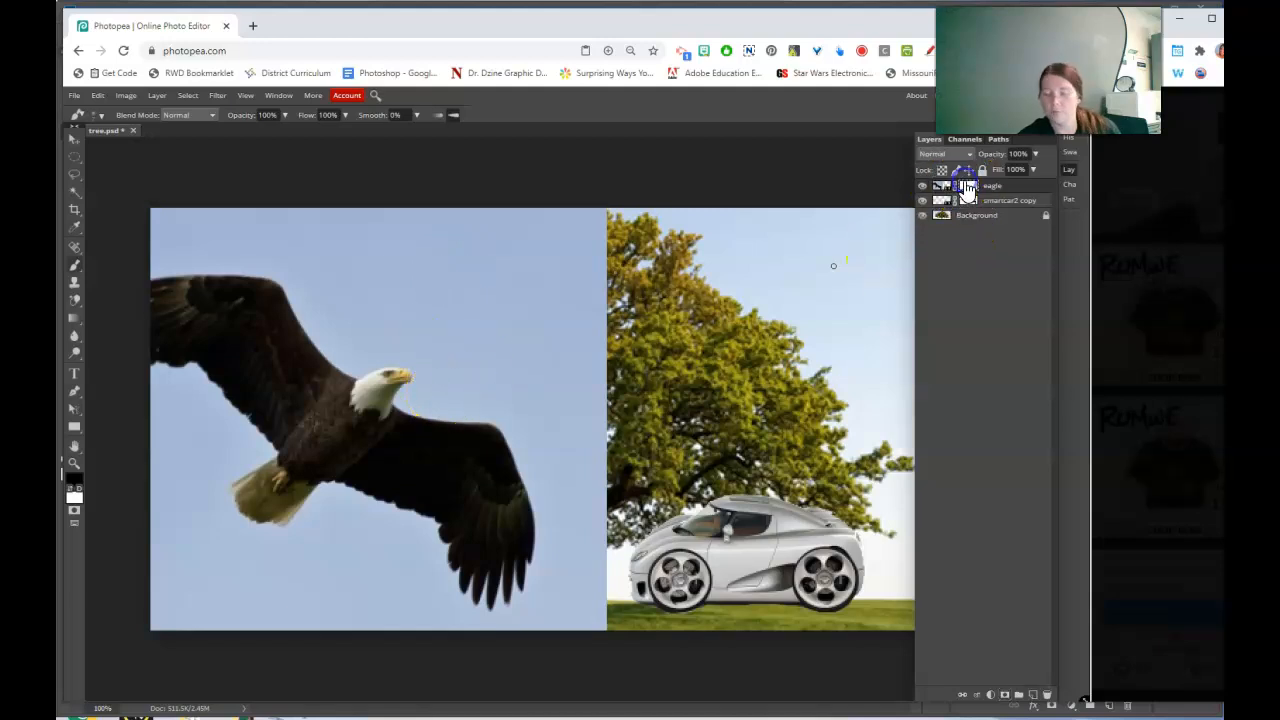
{"action": "key", "text": "ctrl+i"}
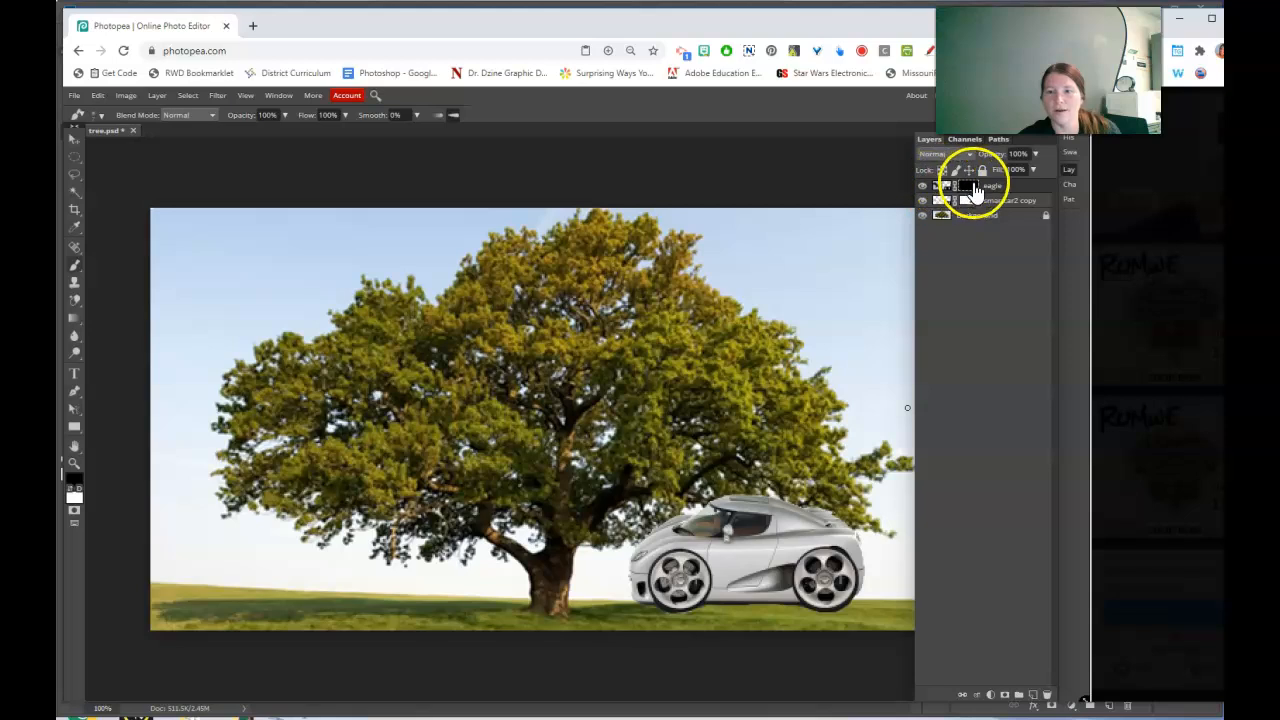
- Place the image airplane-o.jpg into the tree composite
{"action": "left_click", "coordinate": [74, 95]}
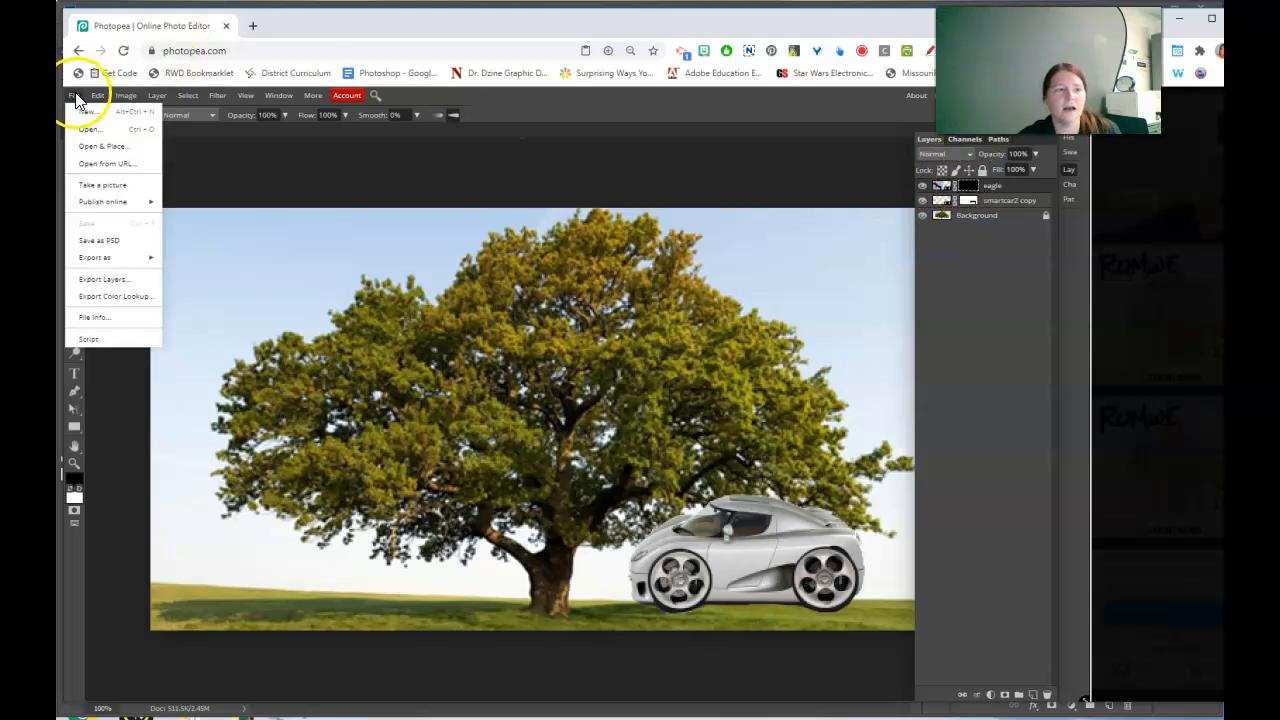
{"action": "left_click", "coordinate": [106, 142]}
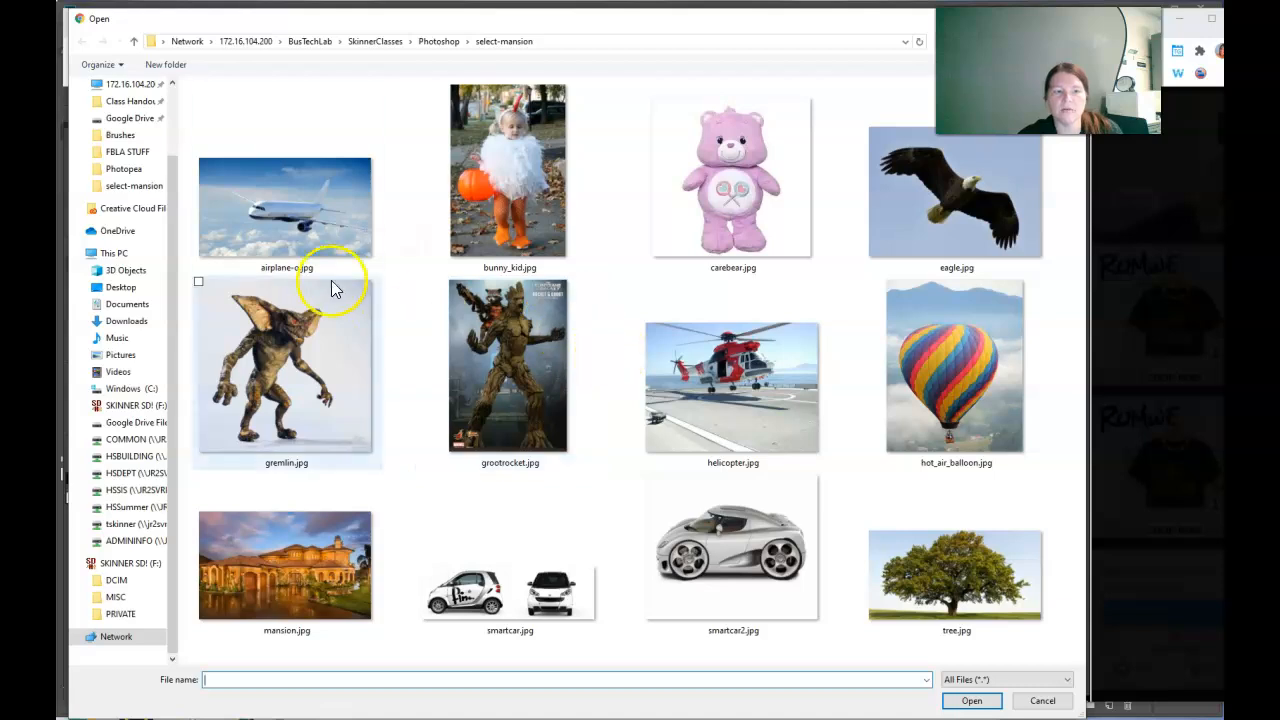
{"action": "double_click", "coordinate": [298, 222]}
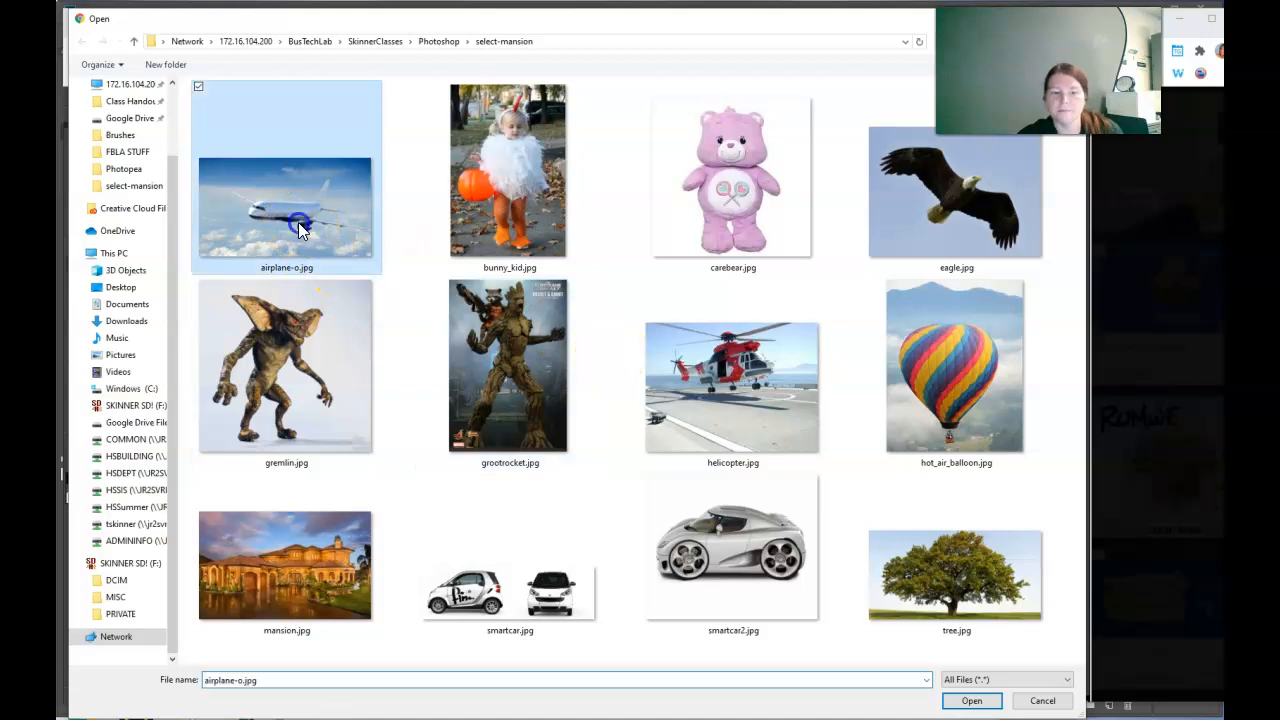
- Scale the placed airplane photo down and position it over the upper-left part of the tree
{"action": "left_click_drag", "start_coordinate": [408, 277], "coordinate": [489, 290]}
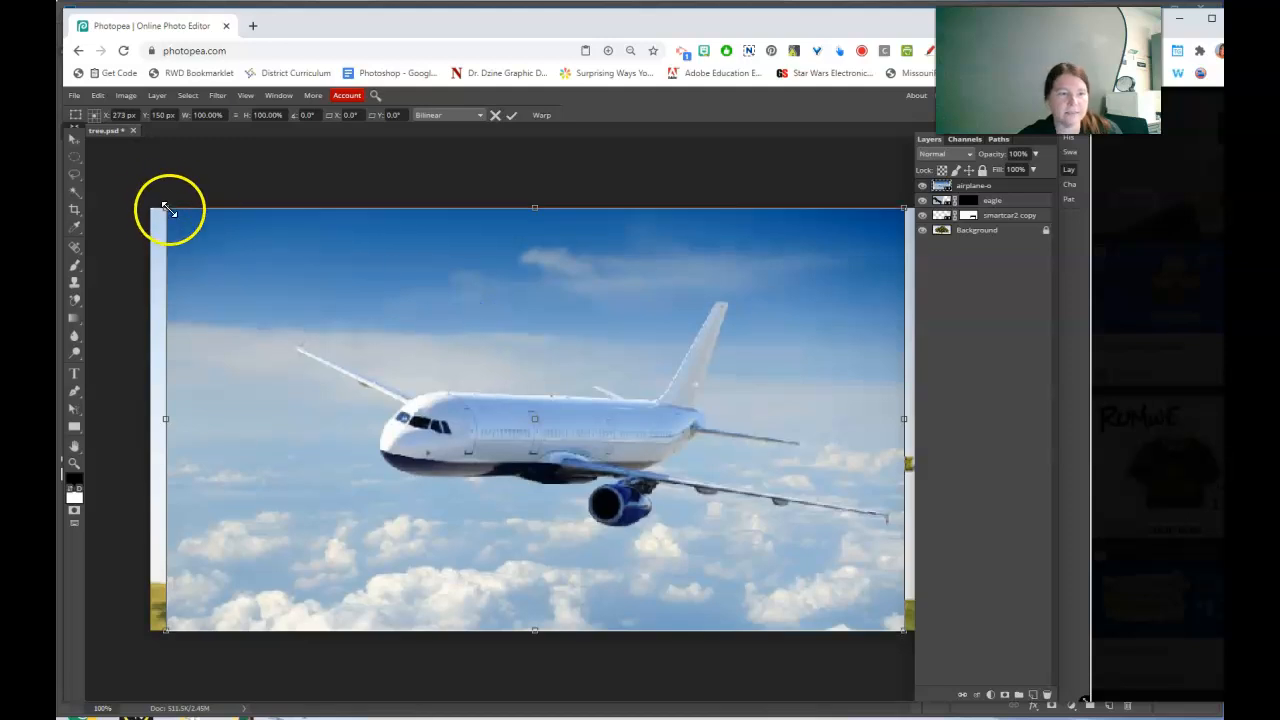
{"action": "left_click_drag", "start_coordinate": [167, 209], "coordinate": [460, 416]}
{"action": "left_click_drag", "start_coordinate": [699, 486], "coordinate": [440, 356]}
{"action": "left_click", "coordinate": [512, 115]}
- Try to select the sky around the airplane with the Magic Wand at tolerance 51
{"action": "key", "text": "b"}
{"action": "left_click", "coordinate": [74, 463]}
{"action": "left_click", "coordinate": [309, 423]}
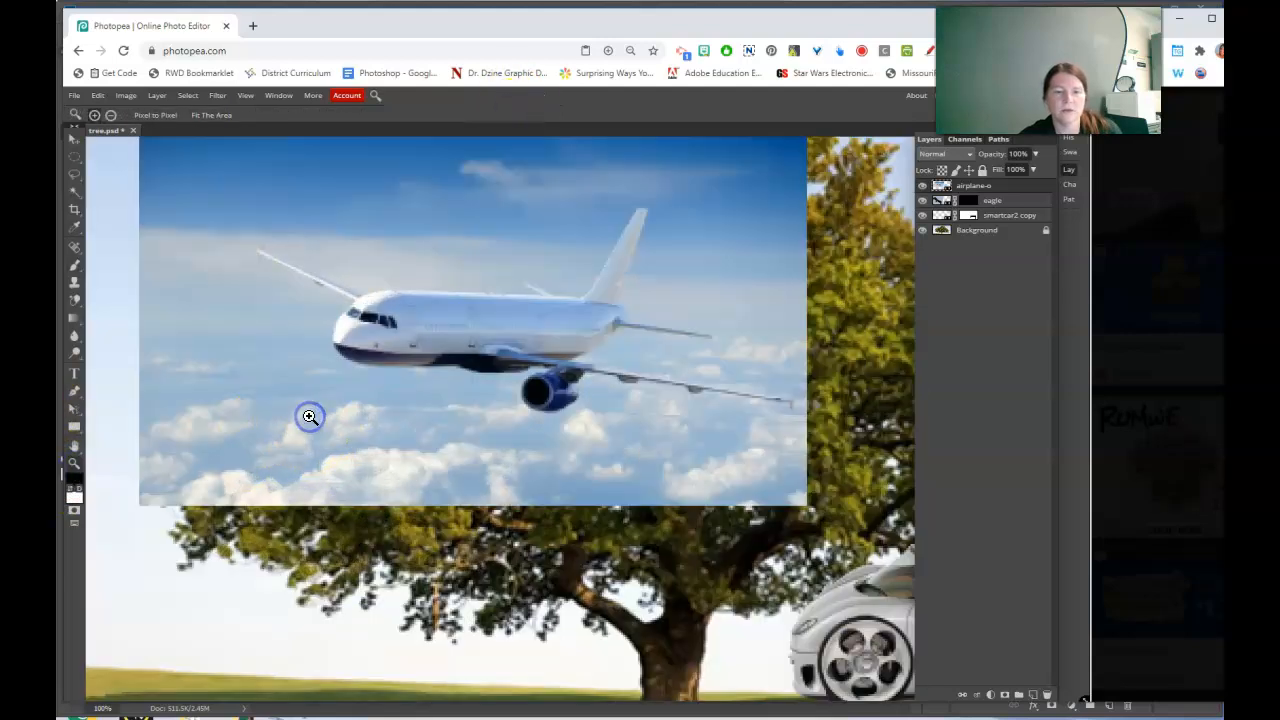
{"action": "scroll", "coordinate": [558, 388], "scroll_direction": "up", "scroll_amount": 2}
{"action": "scroll", "coordinate": [570, 391], "scroll_direction": "down", "scroll_amount": 1}
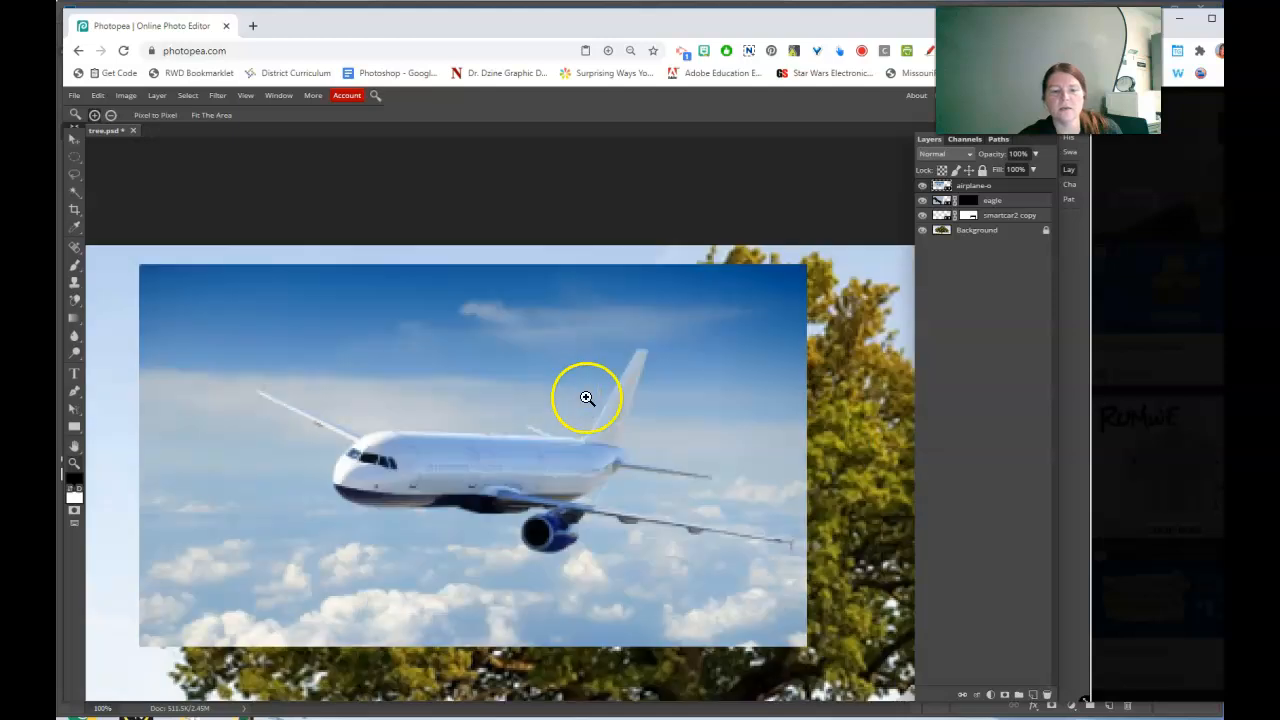
{"action": "left_click", "coordinate": [738, 435]}
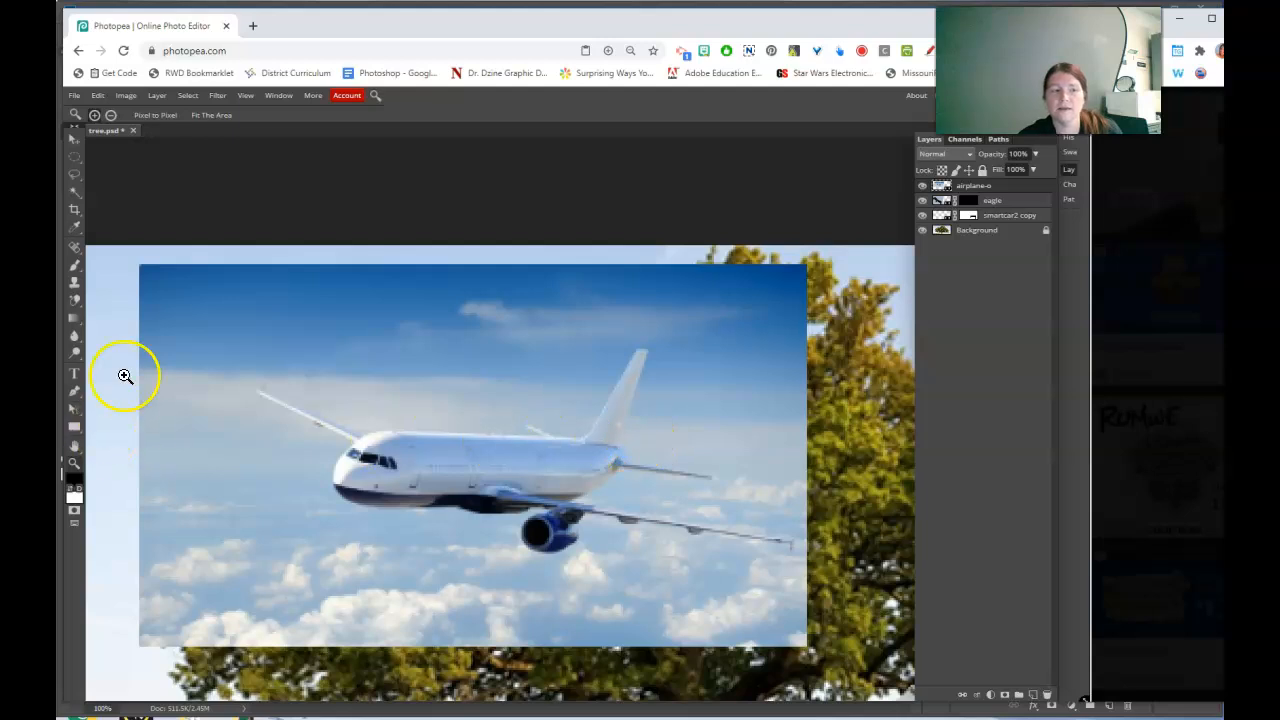
{"action": "left_click", "coordinate": [72, 199]}
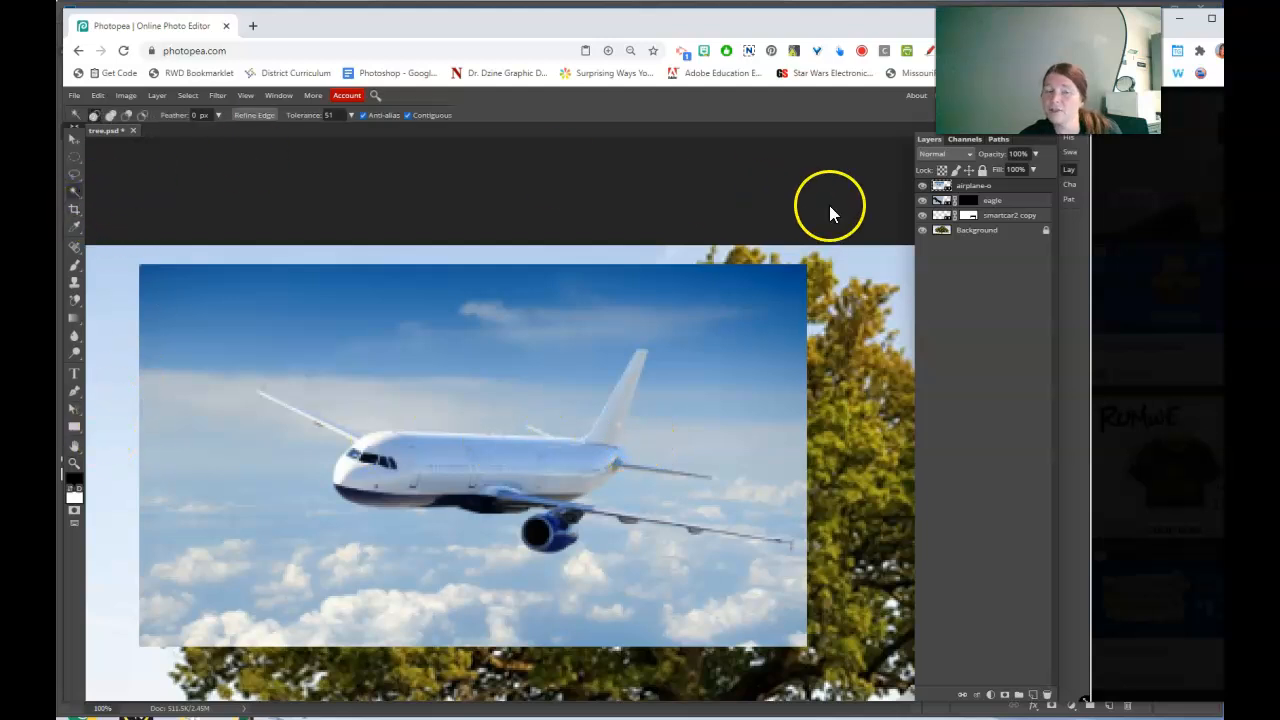
{"action": "left_click", "coordinate": [451, 390]}
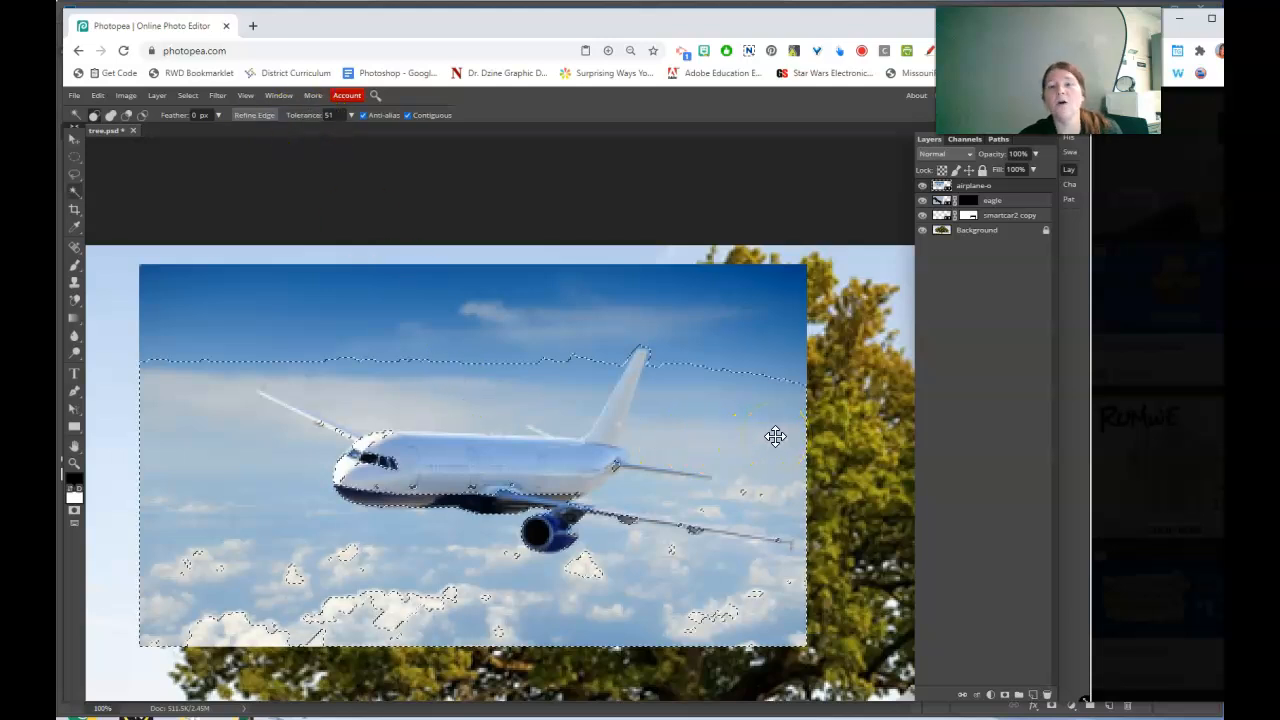
{"action": "left_click", "coordinate": [423, 405]}
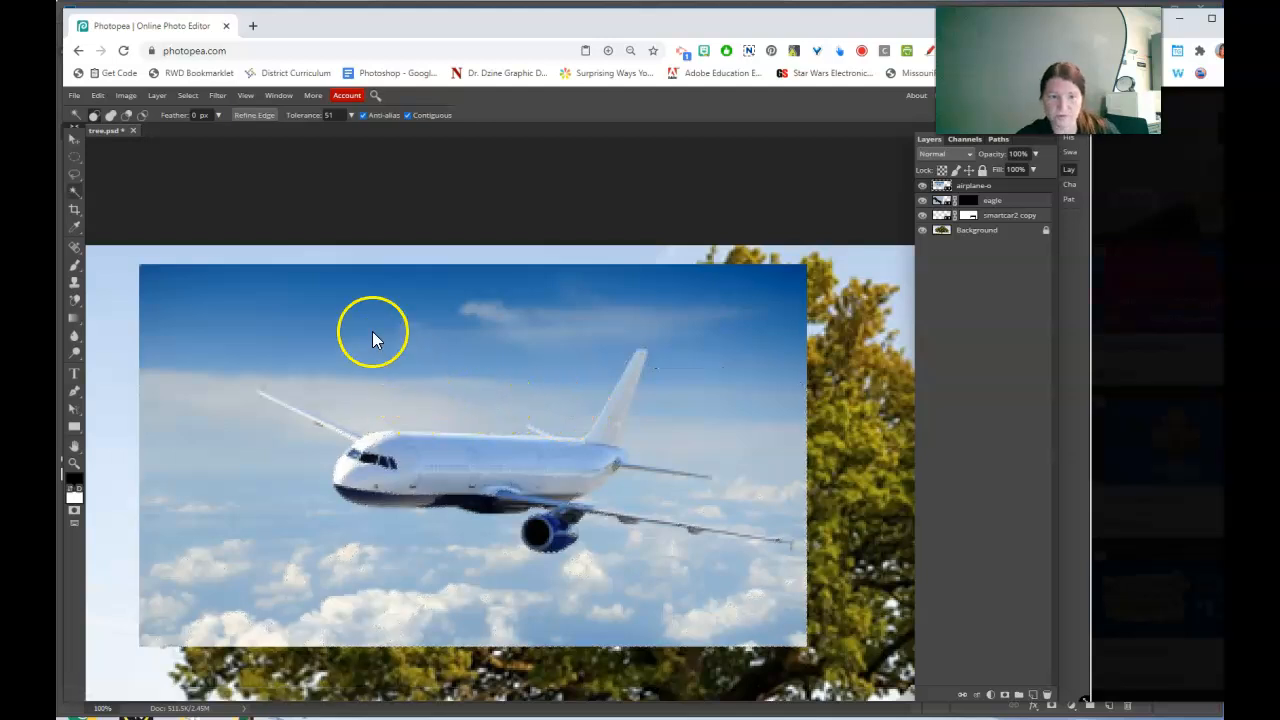
- Try to select the sky ahead of and below the airplane with the Magic Wand at tolerance 9, adding areas to the selection
{"action": "left_click_drag", "start_coordinate": [310, 115], "coordinate": [297, 115]}
{"action": "left_click", "coordinate": [367, 398]}
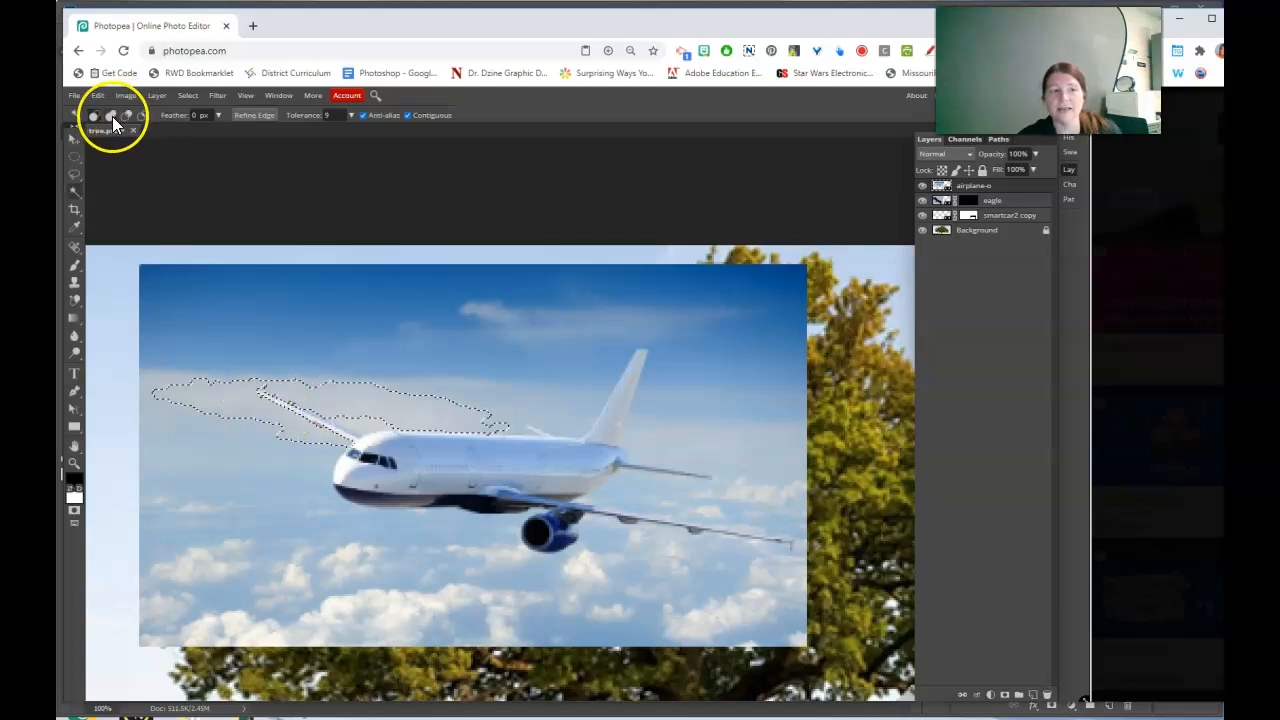
{"action": "left_click", "coordinate": [111, 116]}
{"action": "left_click", "coordinate": [303, 497]}
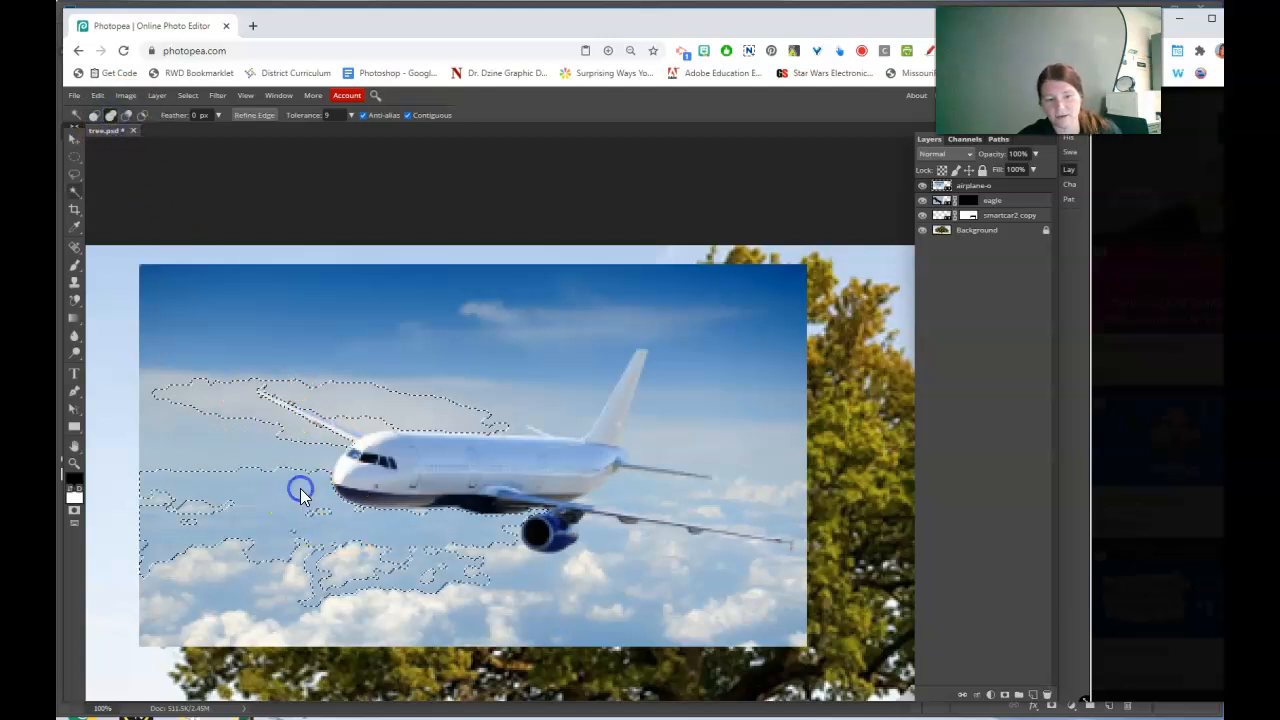
{"action": "left_click", "coordinate": [316, 466]}
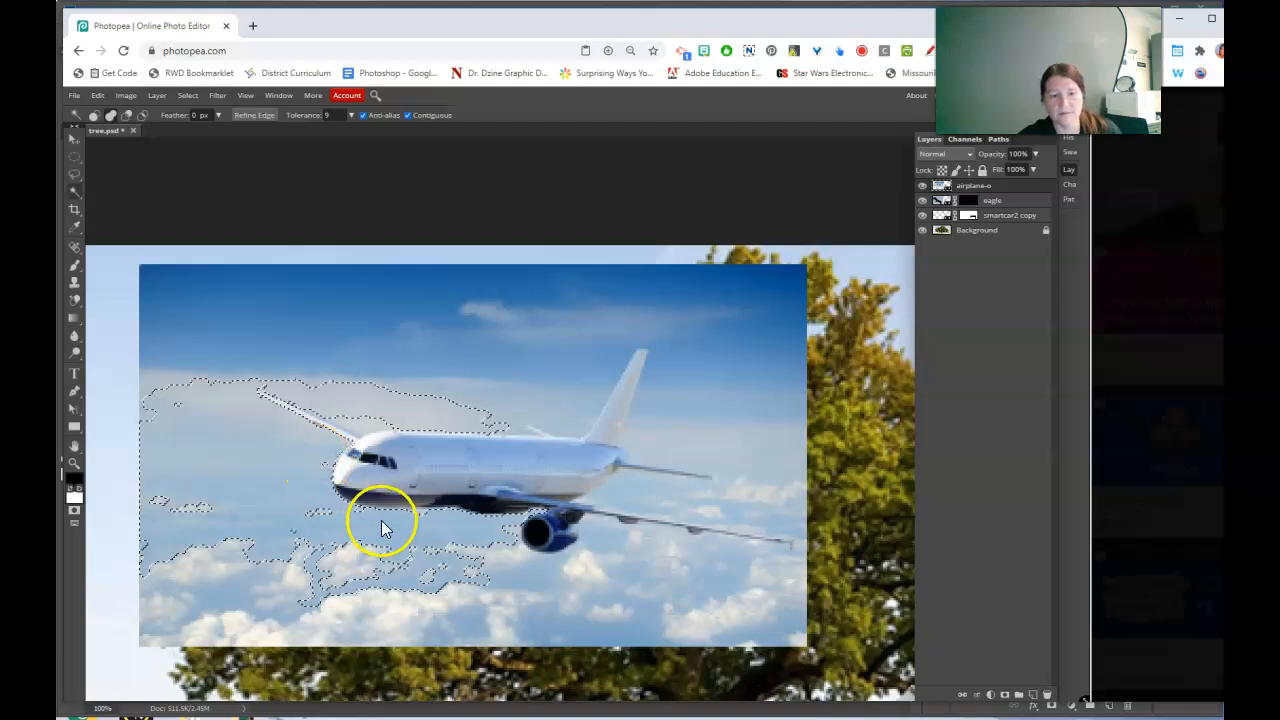
{"action": "left_click", "coordinate": [615, 542]}
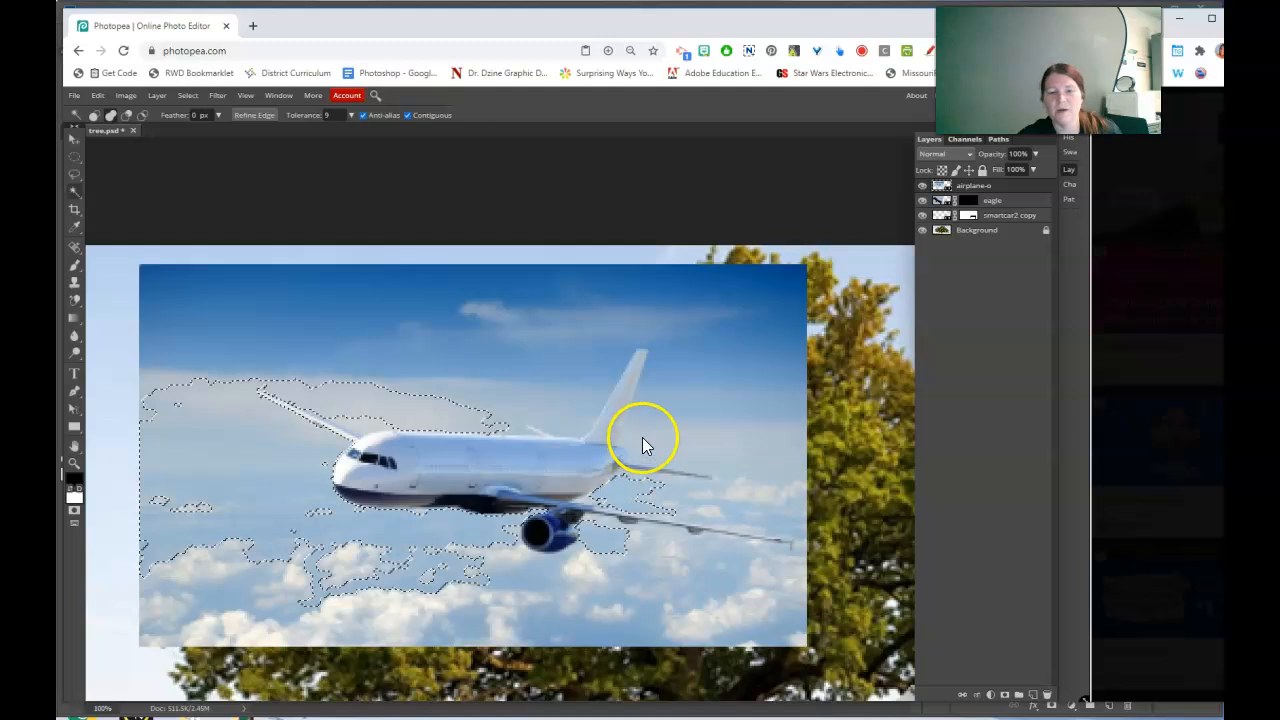
- Try to add the sky around the tail and engine to the Magic Wand selection, and clear the whole selection
{"action": "left_click", "coordinate": [579, 391]}
{"action": "left_click", "coordinate": [664, 356]}
{"action": "left_click", "coordinate": [595, 372]}
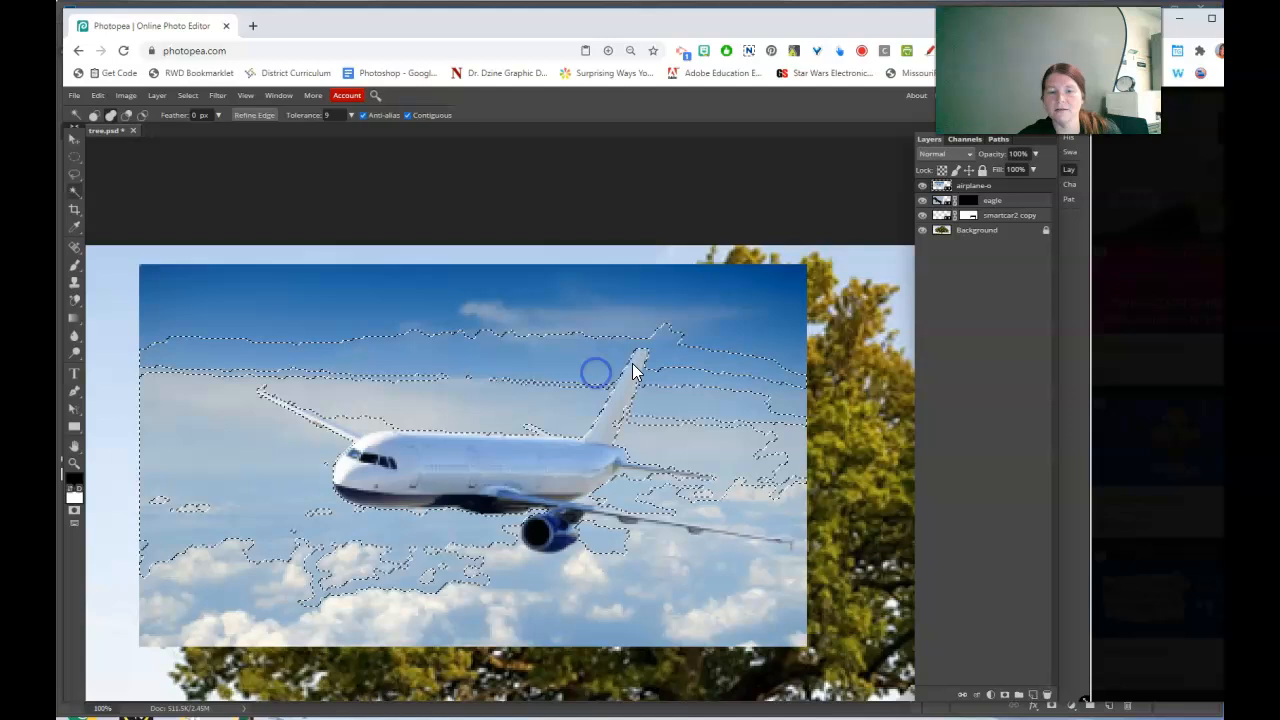
{"action": "left_click", "coordinate": [639, 418]}
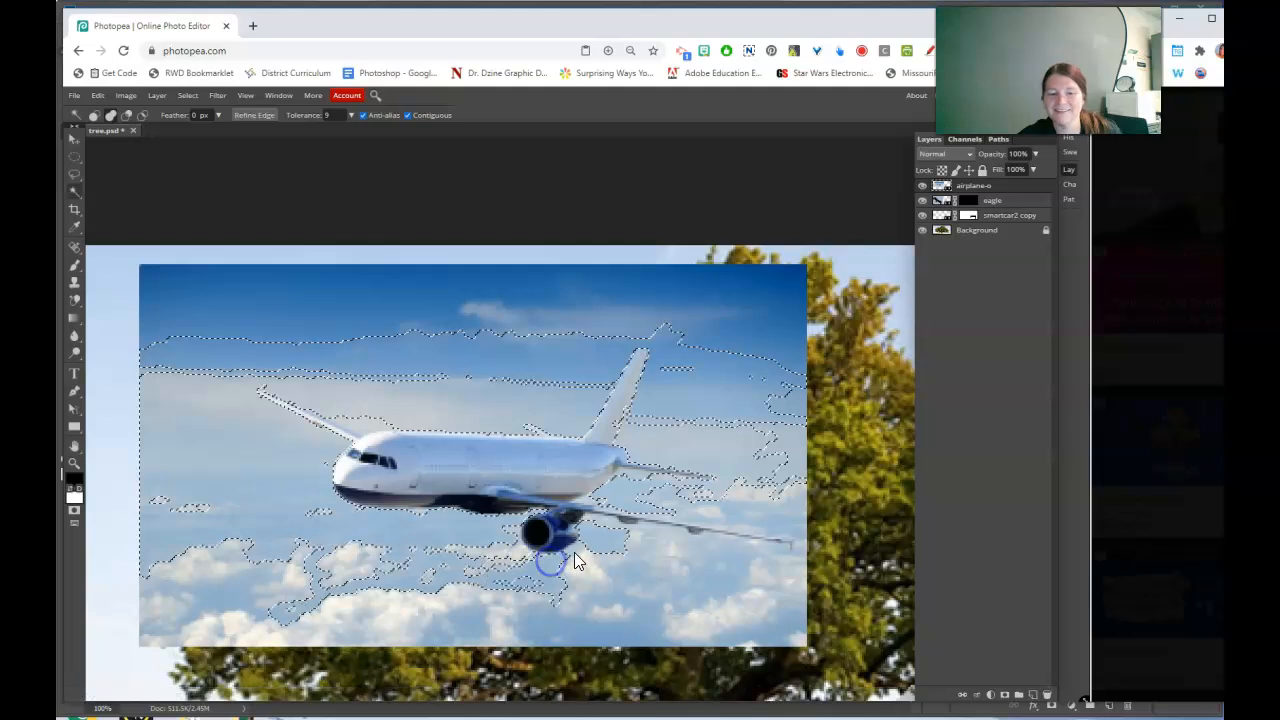
{"action": "left_click", "coordinate": [524, 552]}
{"action": "left_click", "coordinate": [514, 528]}
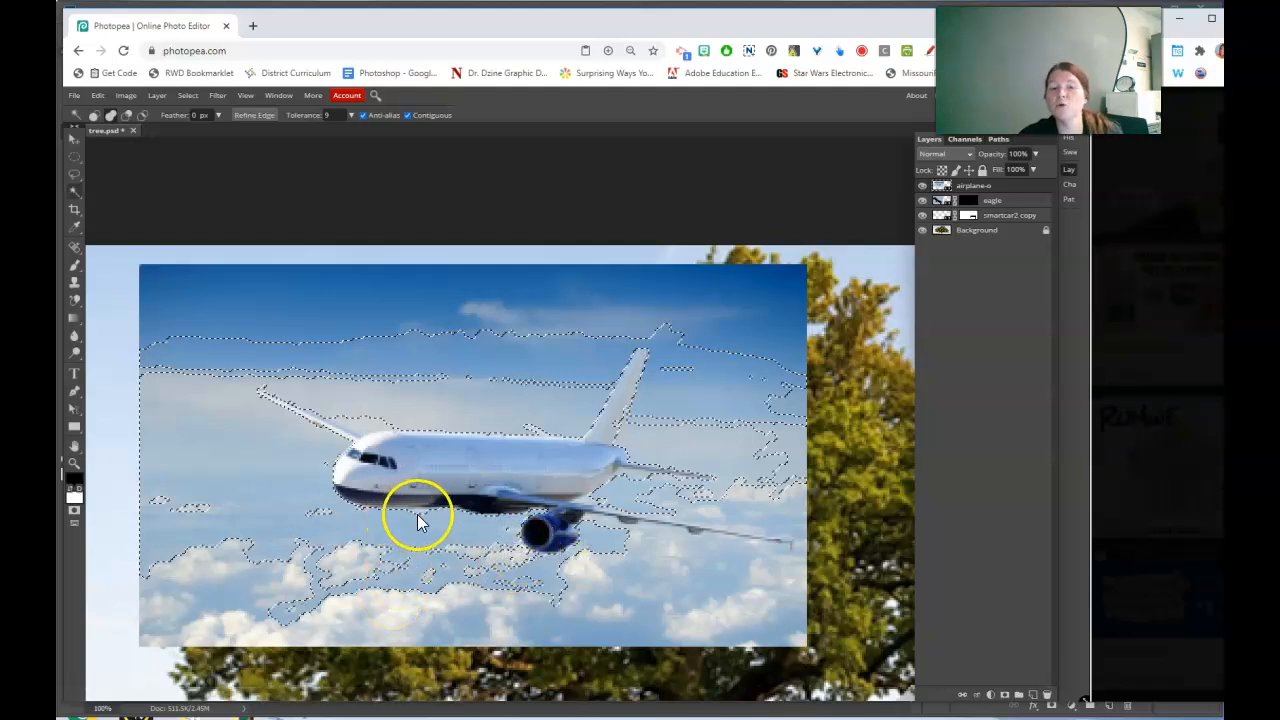
{"action": "key", "text": "ctrl+d"}
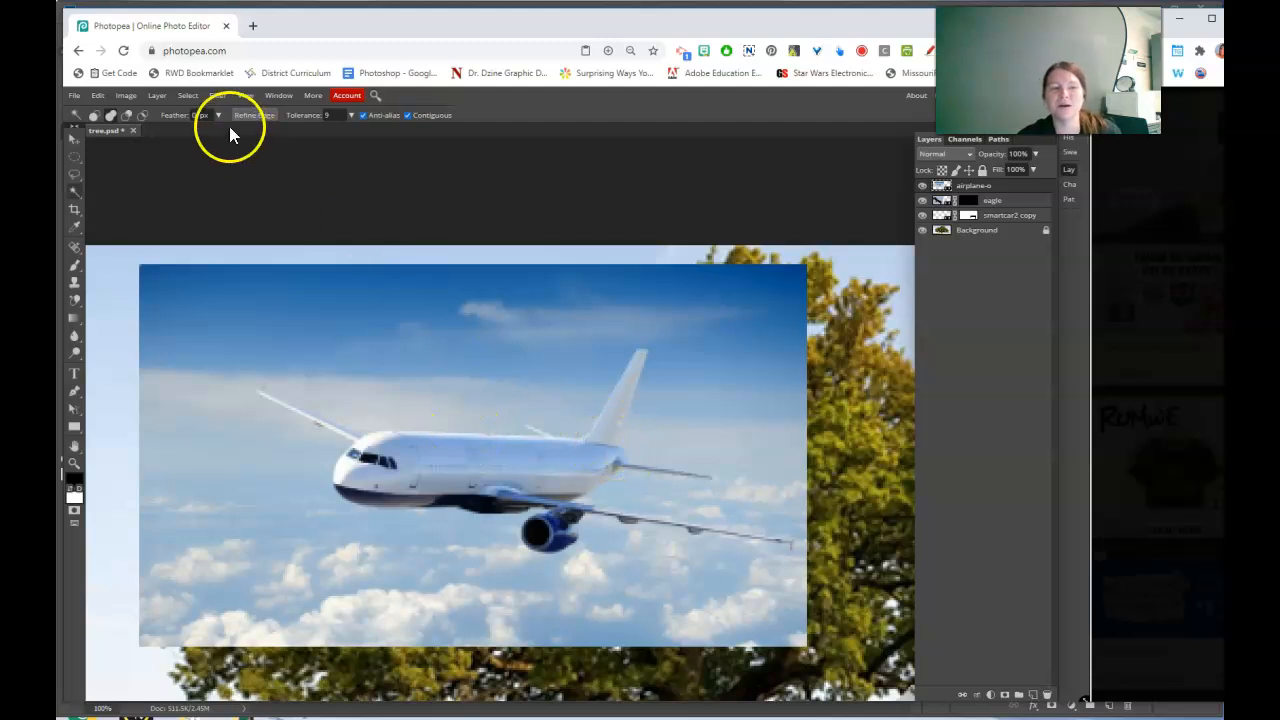
- Select the airplane's tail fin by tracing its outline up close with the Lasso in add mode
{"action": "left_click", "coordinate": [76, 175]}
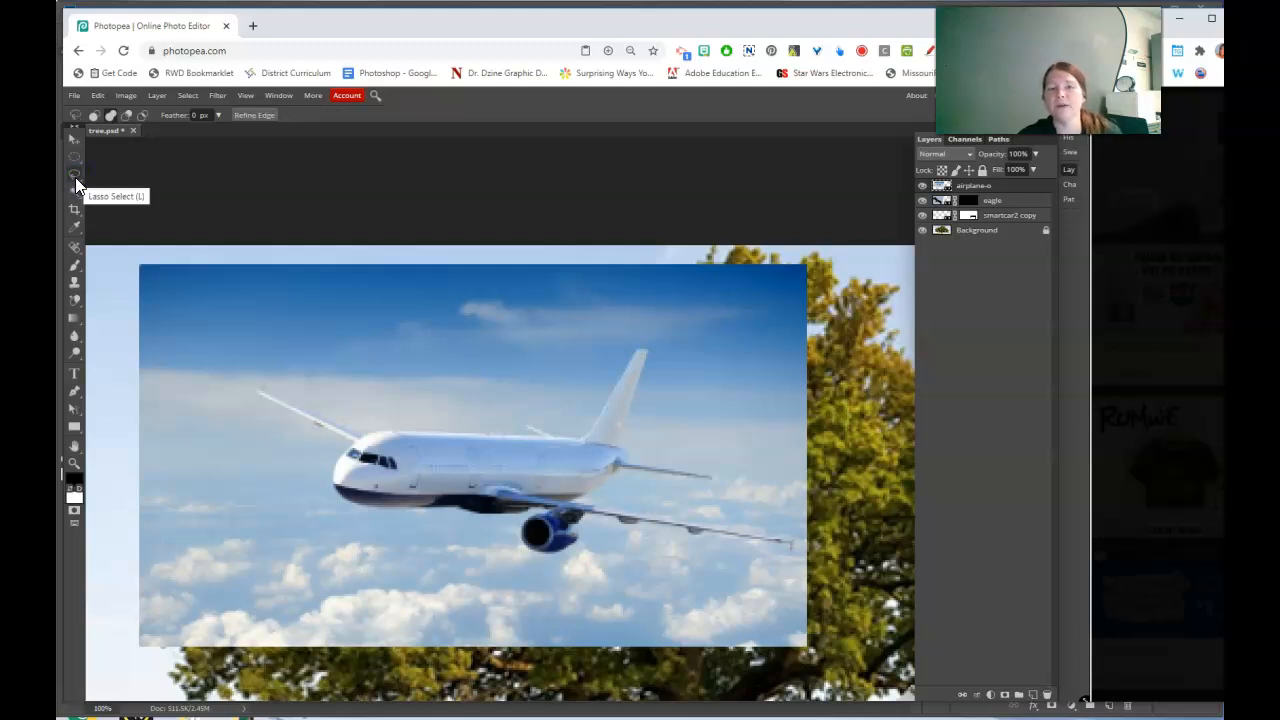
{"action": "left_click", "coordinate": [76, 464]}
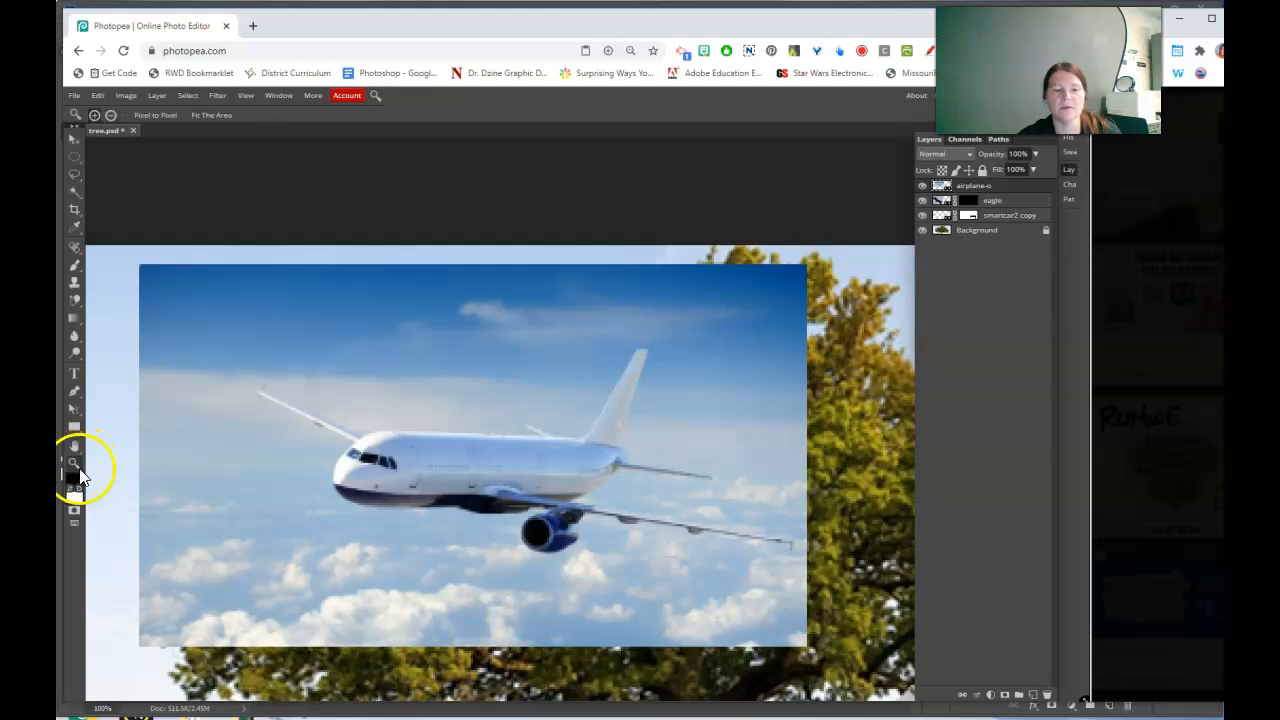
{"action": "left_click", "coordinate": [656, 405]}
{"action": "left_click", "coordinate": [722, 384]}
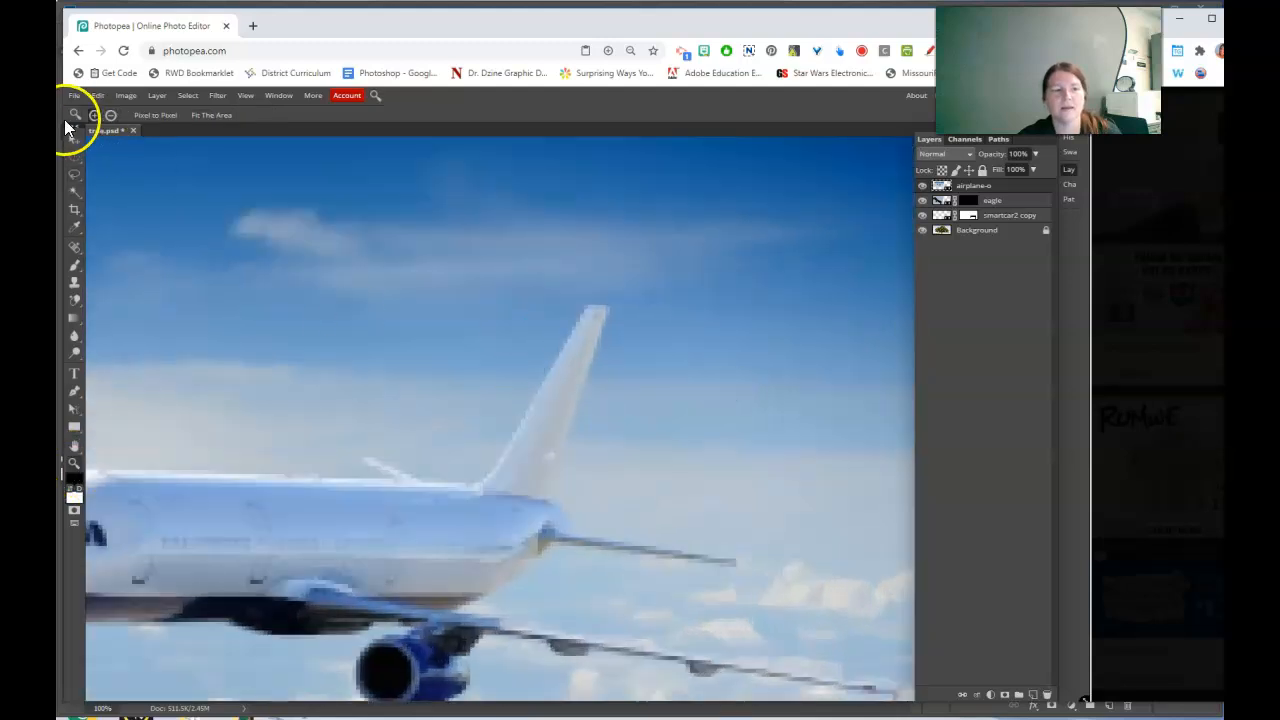
{"action": "left_click", "coordinate": [75, 177]}
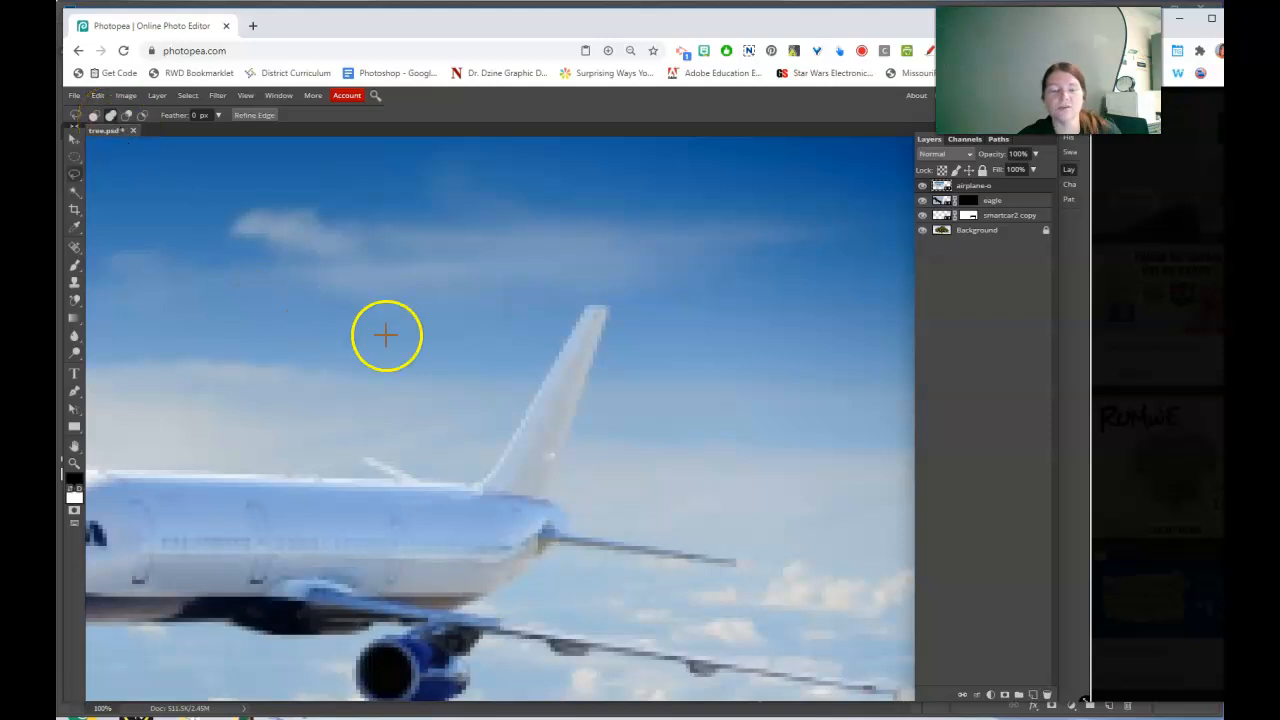
{"action": "mouse_move", "coordinate": [583, 307]}
{"action": "left_mouse_down"}
{"action": "mouse_move", "coordinate": [486, 483]}
{"action": "mouse_move", "coordinate": [509, 504]}
{"action": "mouse_move", "coordinate": [535, 505]}
{"action": "mouse_move", "coordinate": [534, 443]}
{"action": "mouse_move", "coordinate": [587, 307]}
{"action": "left_mouse_up"}
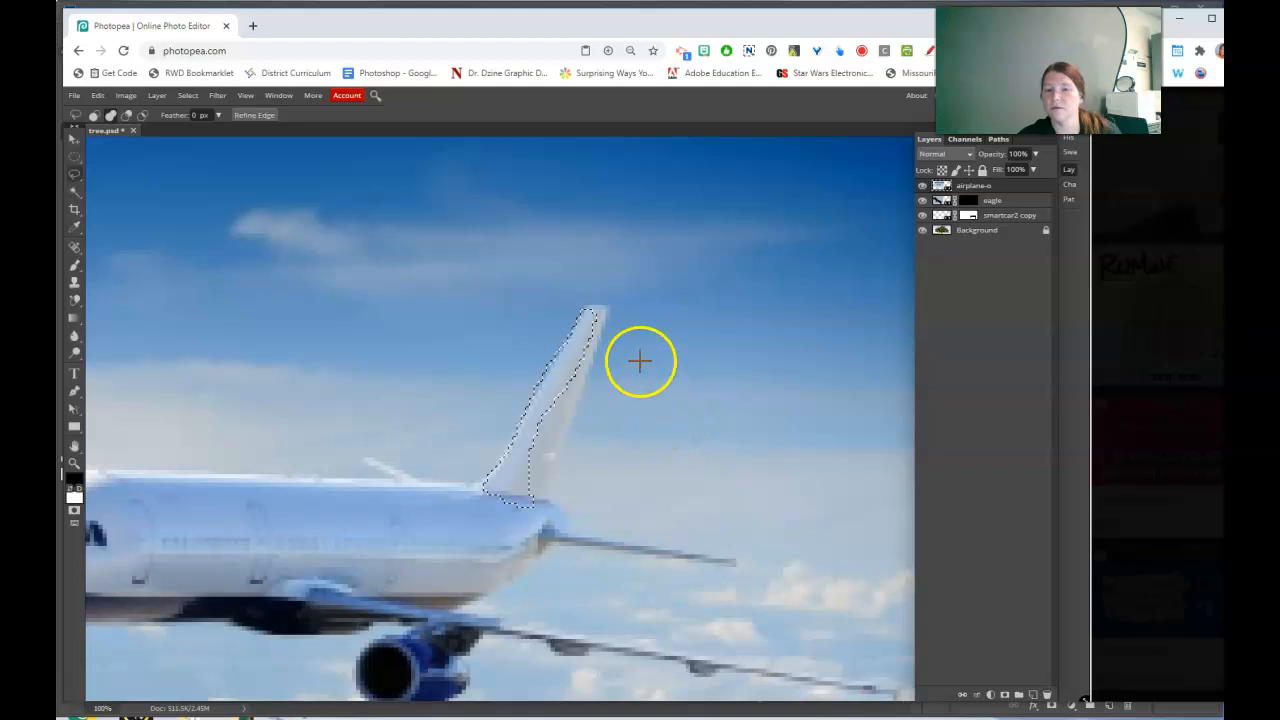
{"action": "left_click_drag", "start_coordinate": [586, 308], "coordinate": [609, 309]}
{"action": "mouse_move", "coordinate": [594, 362]}
{"action": "left_mouse_down"}
{"action": "mouse_move", "coordinate": [540, 506]}
{"action": "mouse_move", "coordinate": [506, 478]}
{"action": "mouse_move", "coordinate": [453, 479]}
{"action": "left_mouse_up"}
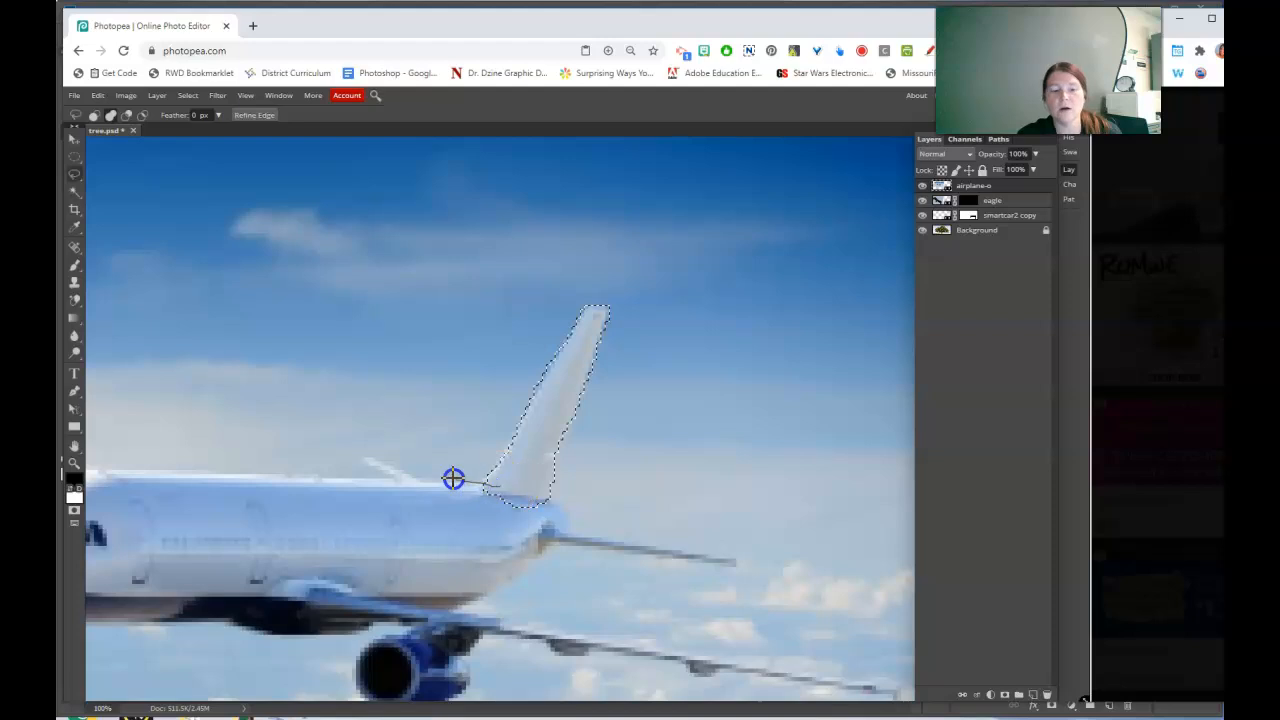
- Add the tail stabilizers, the rear and middle fuselage and the engine to the Lasso selection
{"action": "mouse_move", "coordinate": [364, 460]}
{"action": "left_mouse_down"}
{"action": "mouse_move", "coordinate": [483, 517]}
{"action": "mouse_move", "coordinate": [511, 494]}
{"action": "mouse_move", "coordinate": [553, 498]}
{"action": "mouse_move", "coordinate": [563, 520]}
{"action": "left_mouse_up"}
{"action": "mouse_move", "coordinate": [503, 580]}
{"action": "left_mouse_down"}
{"action": "mouse_move", "coordinate": [410, 578]}
{"action": "mouse_move", "coordinate": [395, 482]}
{"action": "left_mouse_up"}
{"action": "mouse_move", "coordinate": [567, 531]}
{"action": "left_mouse_down"}
{"action": "mouse_move", "coordinate": [734, 563]}
{"action": "mouse_move", "coordinate": [508, 532]}
{"action": "left_mouse_up"}
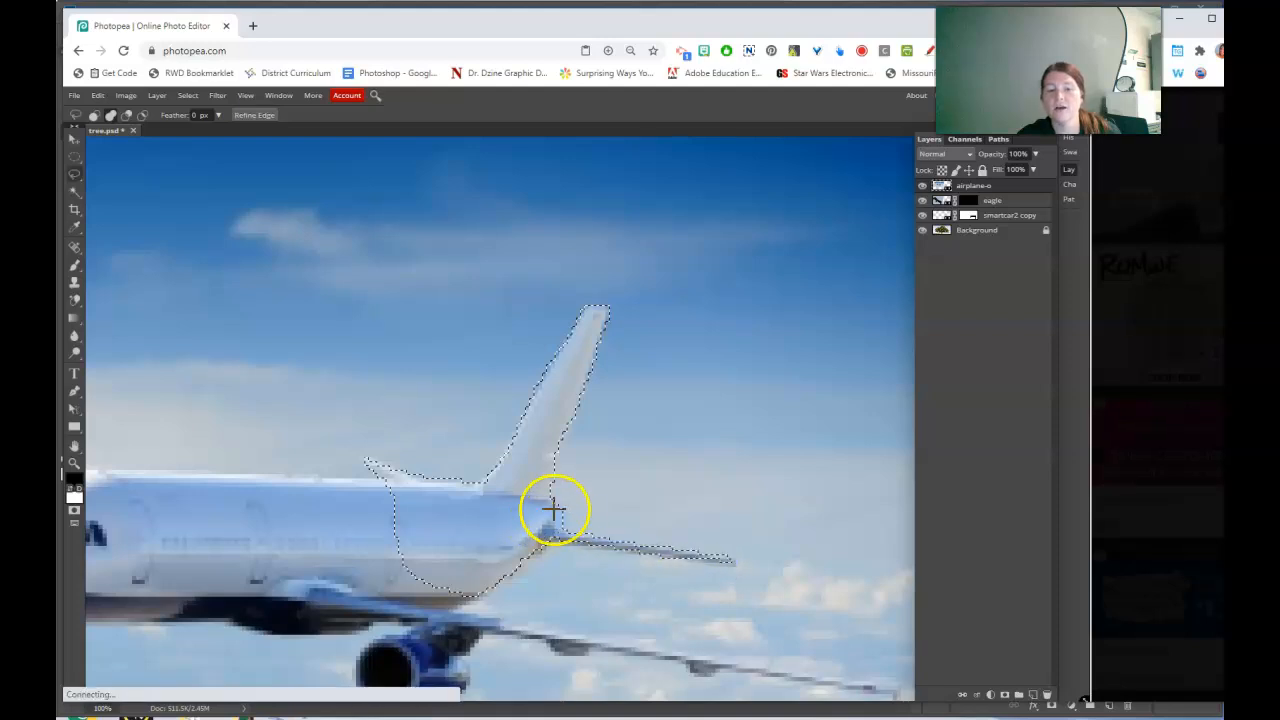
{"action": "mouse_move", "coordinate": [389, 480]}
{"action": "left_mouse_down"}
{"action": "mouse_move", "coordinate": [193, 472]}
{"action": "mouse_move", "coordinate": [161, 485]}
{"action": "mouse_move", "coordinate": [235, 608]}
{"action": "left_mouse_up"}
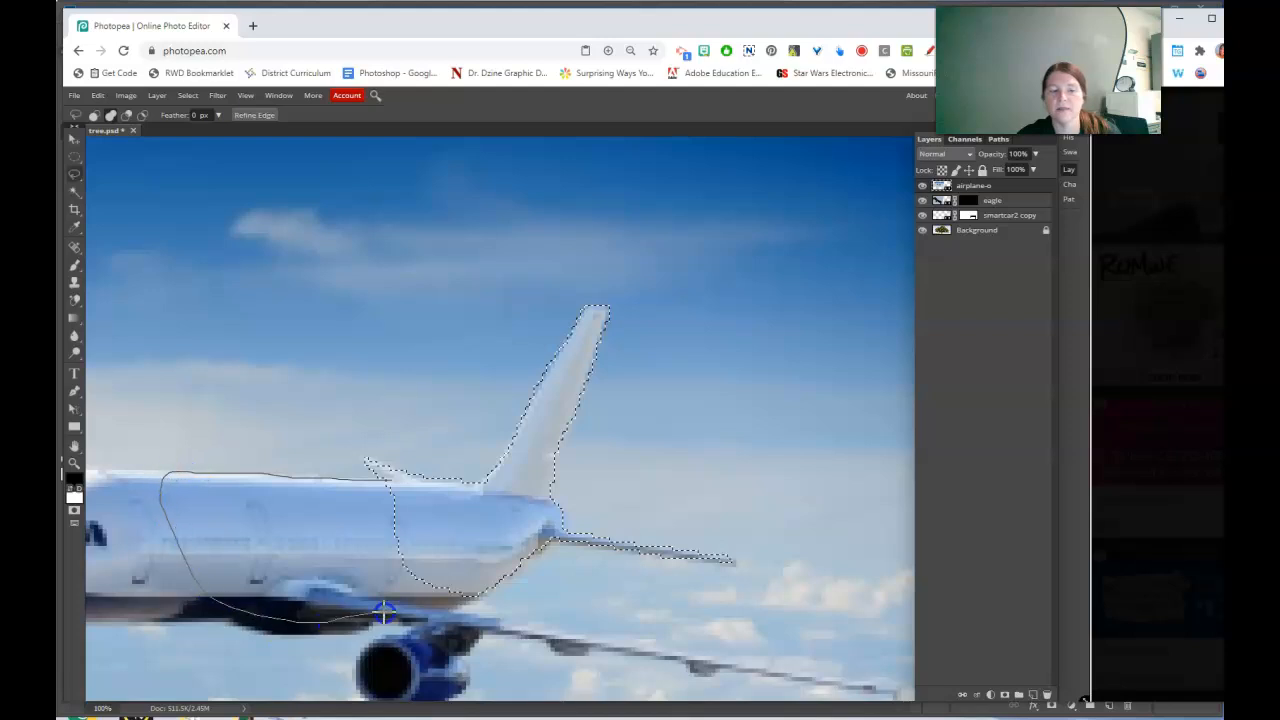
{"action": "left_click_drag", "start_coordinate": [470, 604], "coordinate": [491, 537]}
{"action": "scroll", "coordinate": [371, 551], "scroll_direction": "down", "scroll_amount": 3}
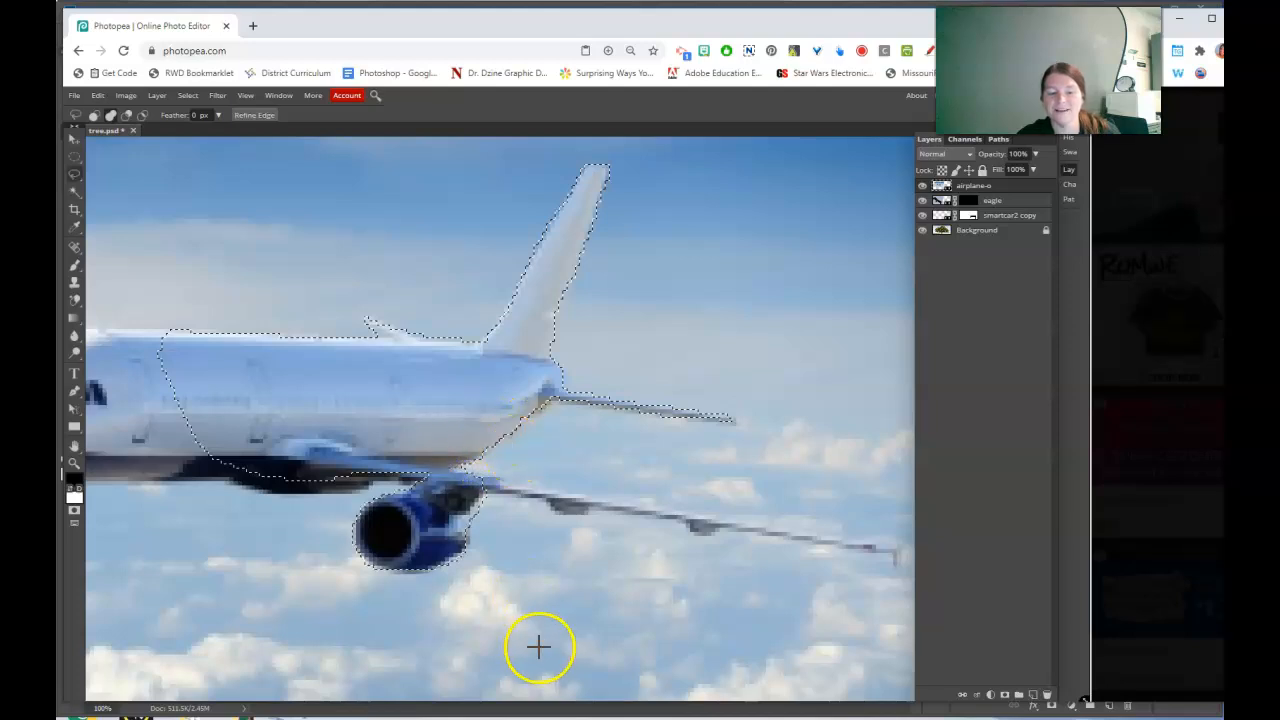
- Add the front fuselage, the nose and the dark underside of the airplane to the Lasso selection
{"action": "left_click_drag", "start_coordinate": [306, 403], "coordinate": [463, 435]}
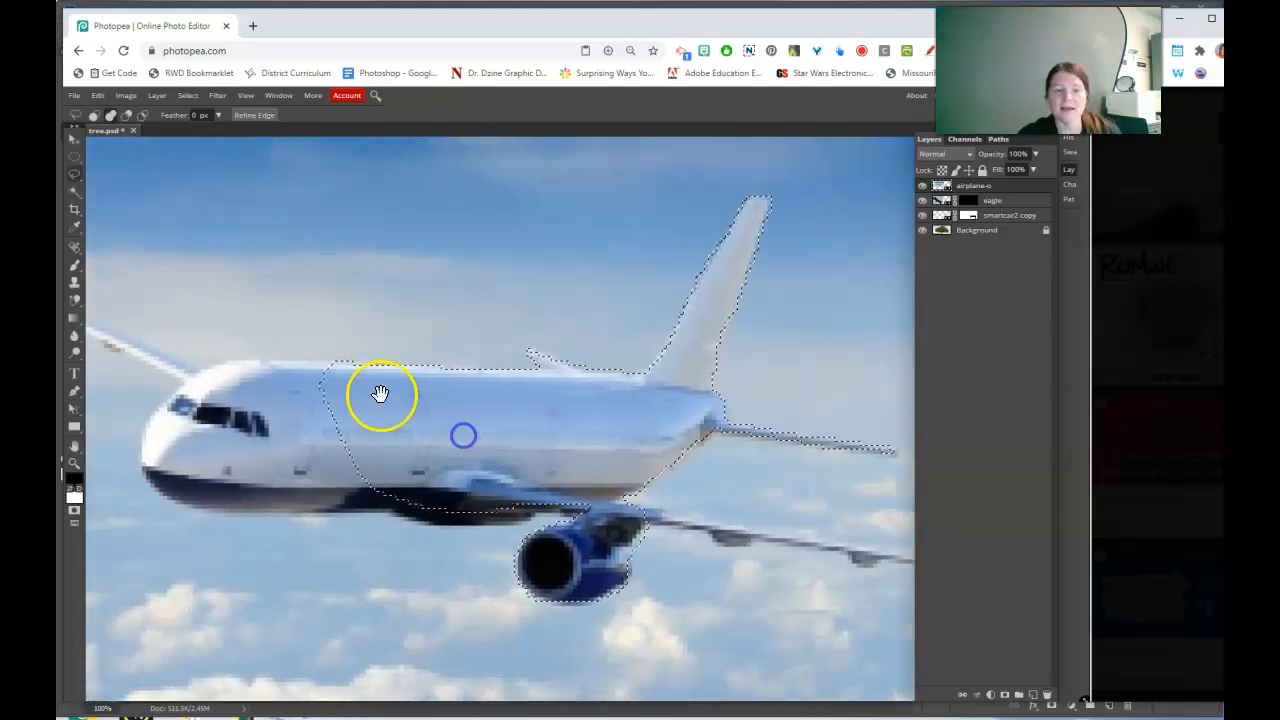
{"action": "mouse_move", "coordinate": [353, 362]}
{"action": "left_mouse_down"}
{"action": "mouse_move", "coordinate": [229, 360]}
{"action": "mouse_move", "coordinate": [185, 377]}
{"action": "left_mouse_up"}
{"action": "mouse_move", "coordinate": [153, 429]}
{"action": "left_mouse_down"}
{"action": "mouse_move", "coordinate": [189, 481]}
{"action": "mouse_move", "coordinate": [344, 496]}
{"action": "mouse_move", "coordinate": [411, 419]}
{"action": "left_mouse_up"}
{"action": "left_click_drag", "start_coordinate": [178, 390], "coordinate": [176, 389]}
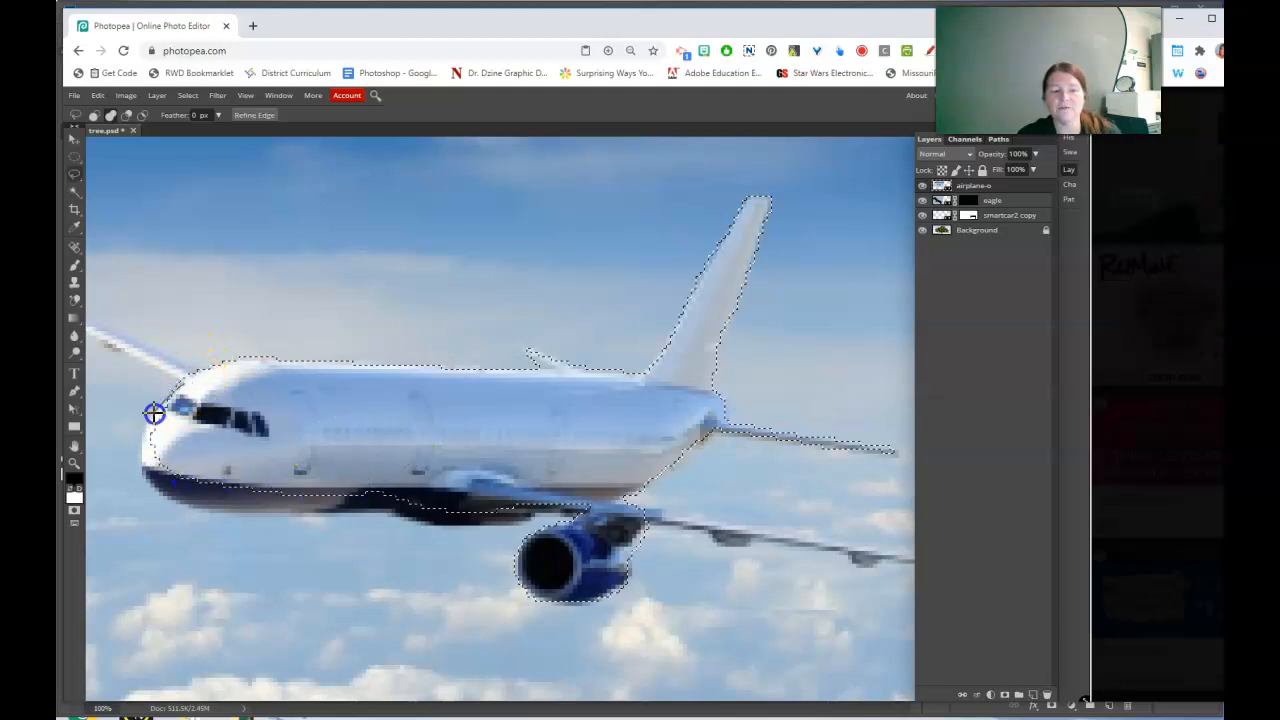
{"action": "mouse_move", "coordinate": [145, 440]}
{"action": "left_mouse_down"}
{"action": "mouse_move", "coordinate": [159, 492]}
{"action": "mouse_move", "coordinate": [211, 505]}
{"action": "left_mouse_up"}
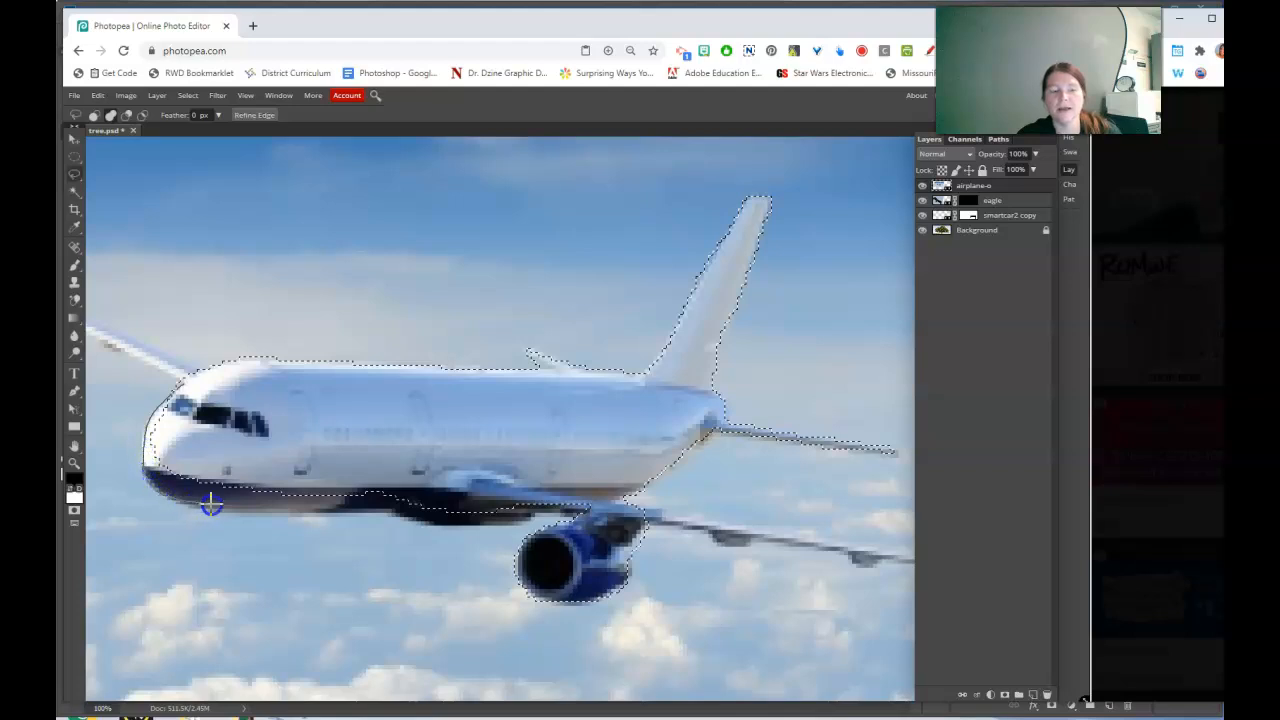
{"action": "mouse_move", "coordinate": [296, 509]}
{"action": "left_mouse_down"}
{"action": "mouse_move", "coordinate": [367, 507]}
{"action": "mouse_move", "coordinate": [394, 490]}
{"action": "mouse_move", "coordinate": [407, 510]}
{"action": "mouse_move", "coordinate": [466, 524]}
{"action": "mouse_move", "coordinate": [536, 509]}
{"action": "mouse_move", "coordinate": [552, 455]}
{"action": "mouse_move", "coordinate": [506, 461]}
{"action": "mouse_move", "coordinate": [572, 511]}
{"action": "left_mouse_up"}
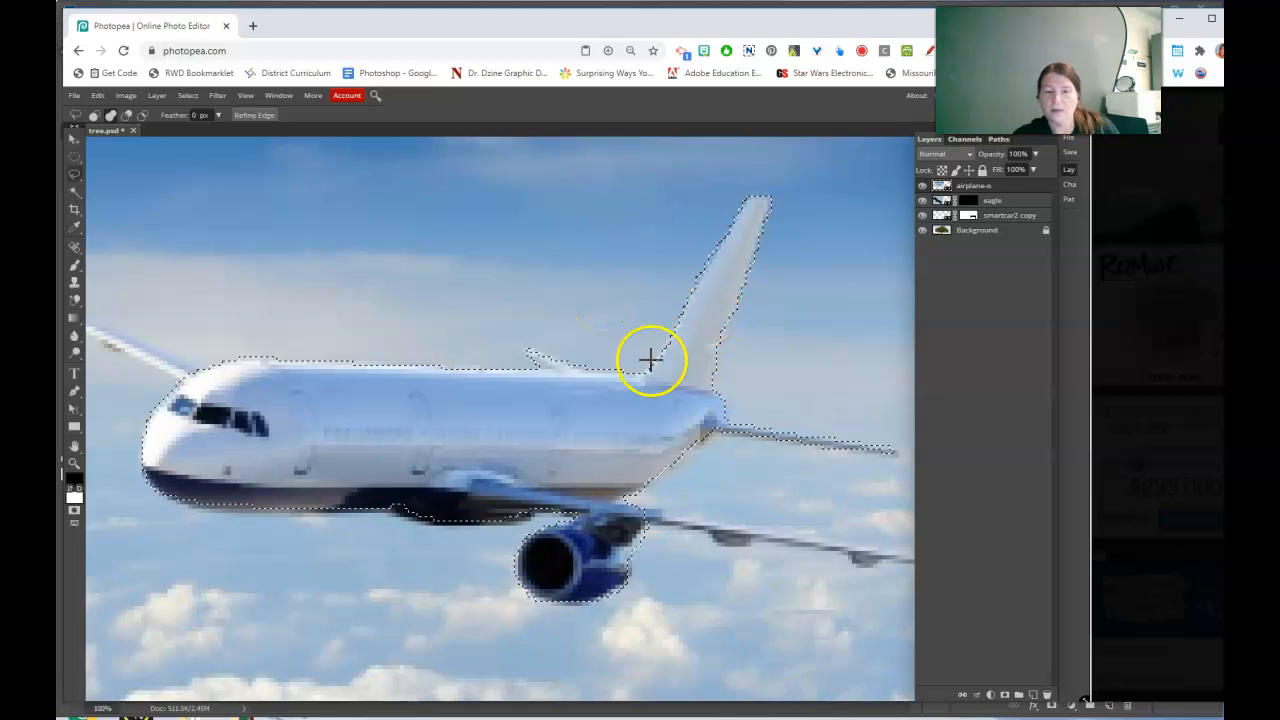
- Turn the selection into a raster mask on the airplane-o layer and hide that layer
{"action": "left_click", "coordinate": [1005, 694]}
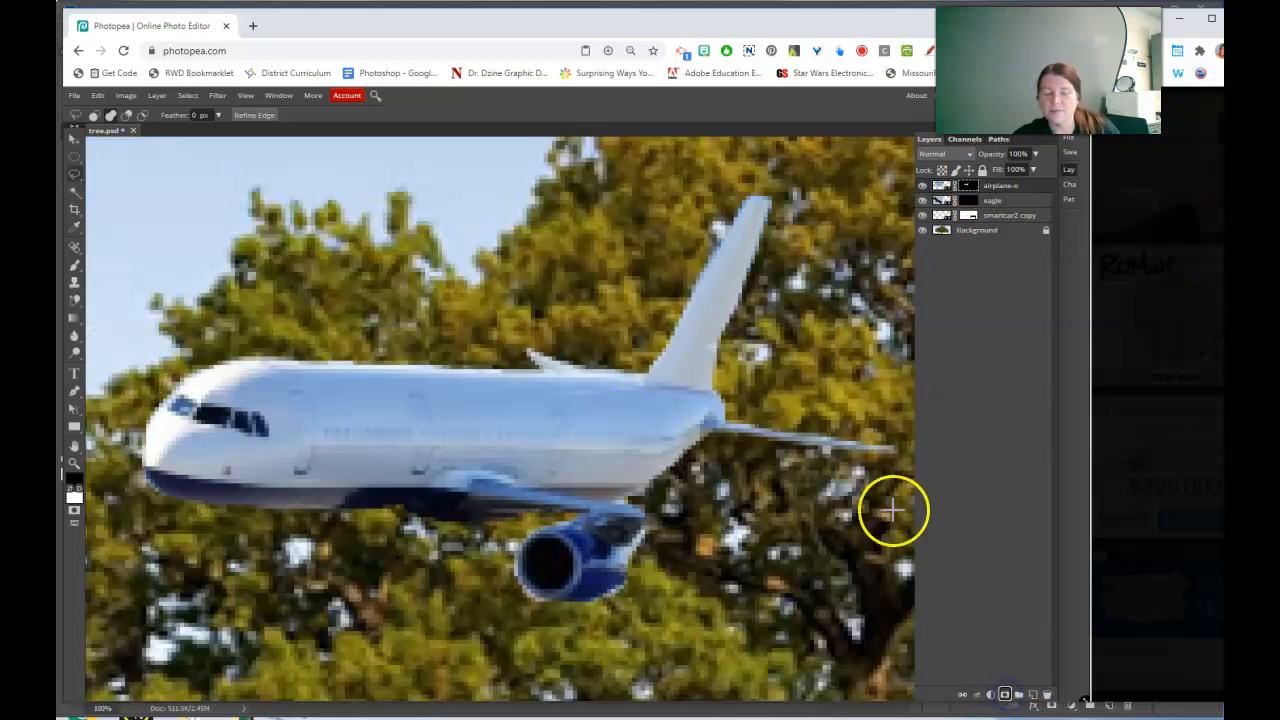
{"action": "left_click", "coordinate": [922, 186]}
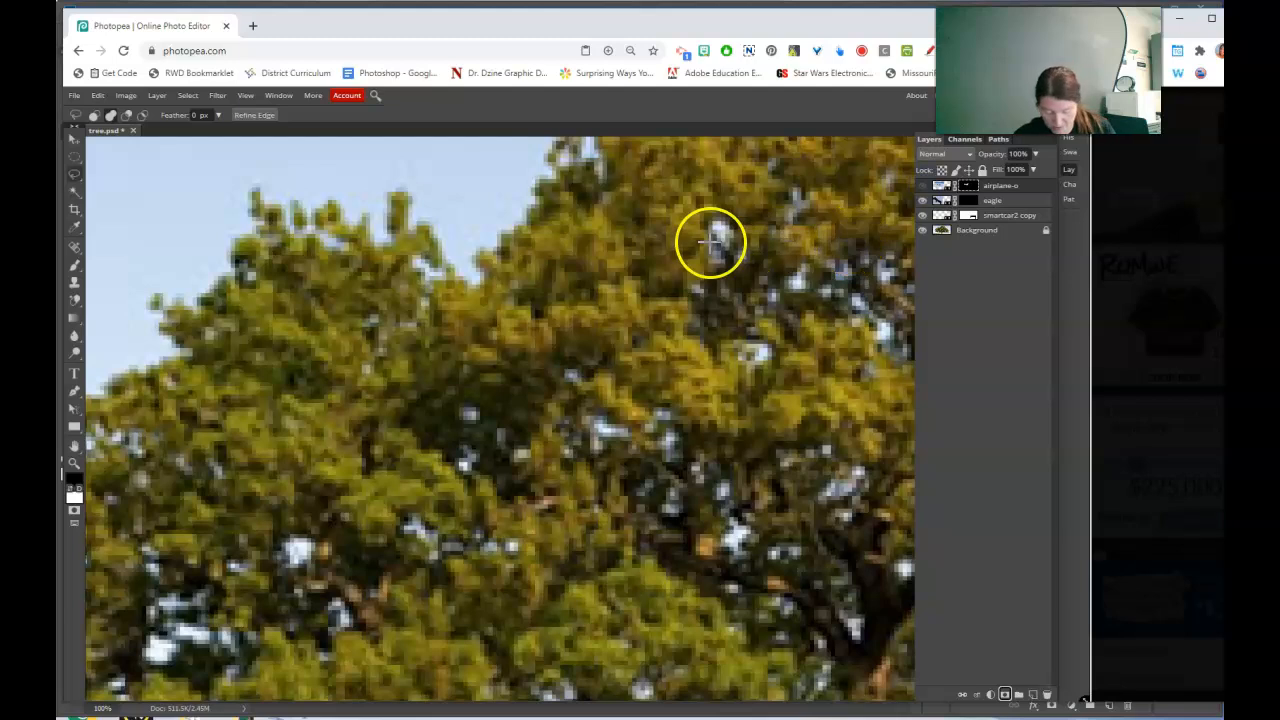
{"action": "key", "text": "ctrl+0"}
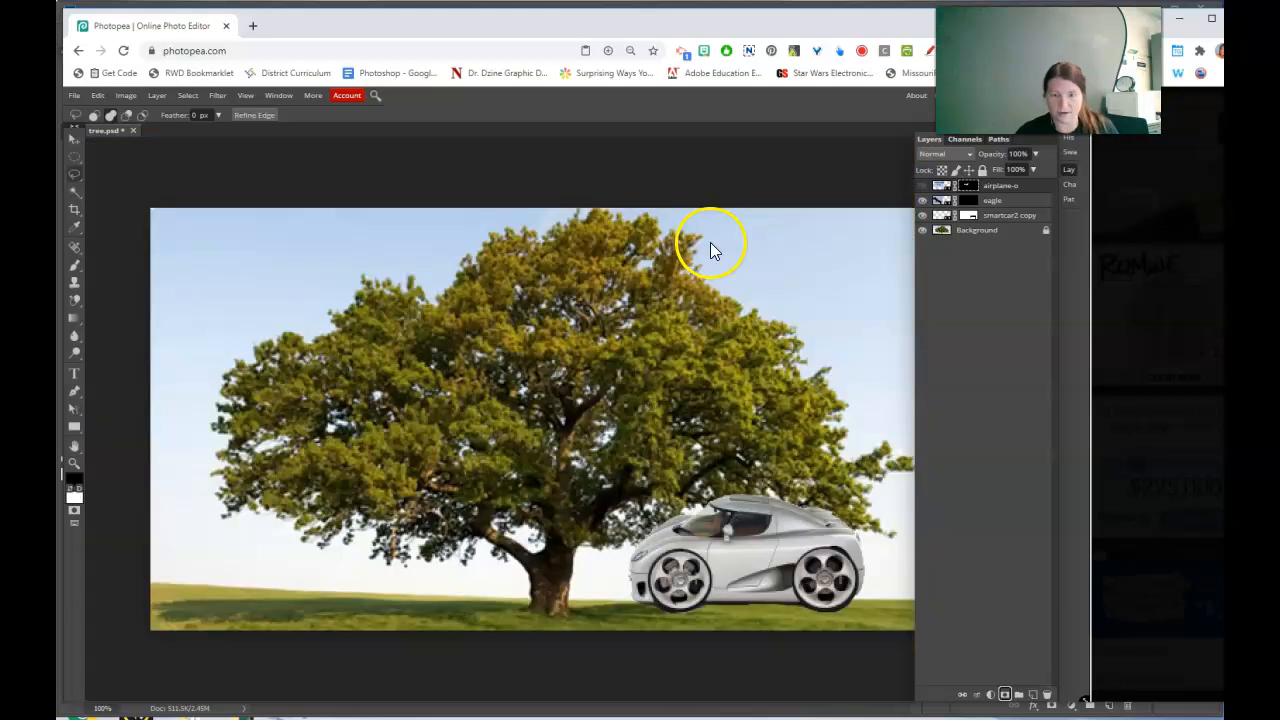
- Place the smartcar2 image into the tree composite at its default size and position
{"action": "left_click", "coordinate": [76, 97]}
{"action": "left_click", "coordinate": [86, 133]}
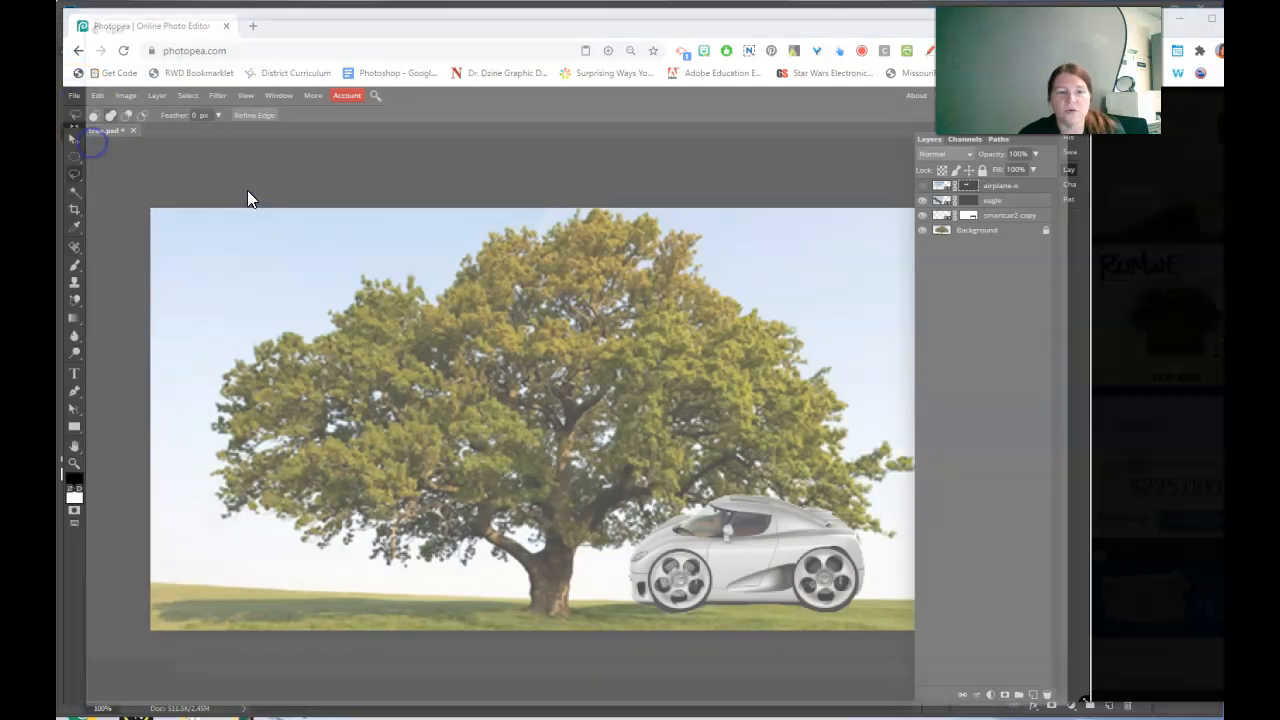
{"action": "double_click", "coordinate": [767, 542]}
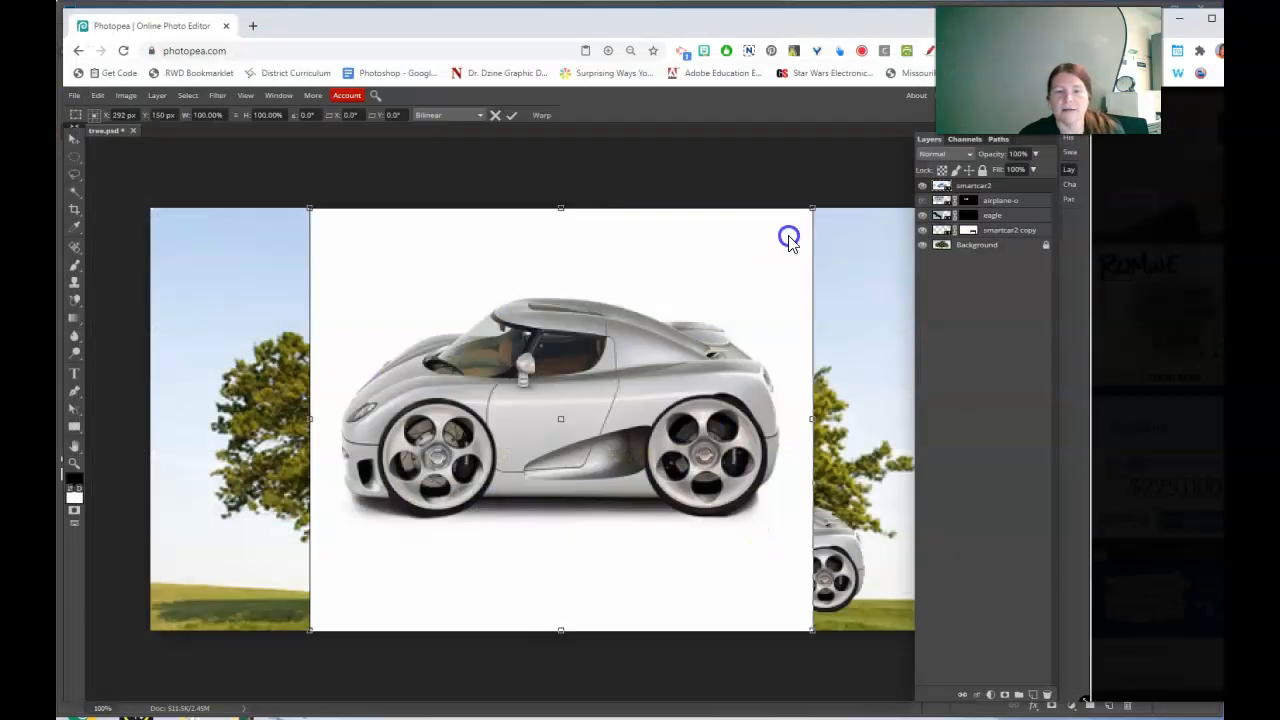
{"action": "left_click", "coordinate": [511, 115]}
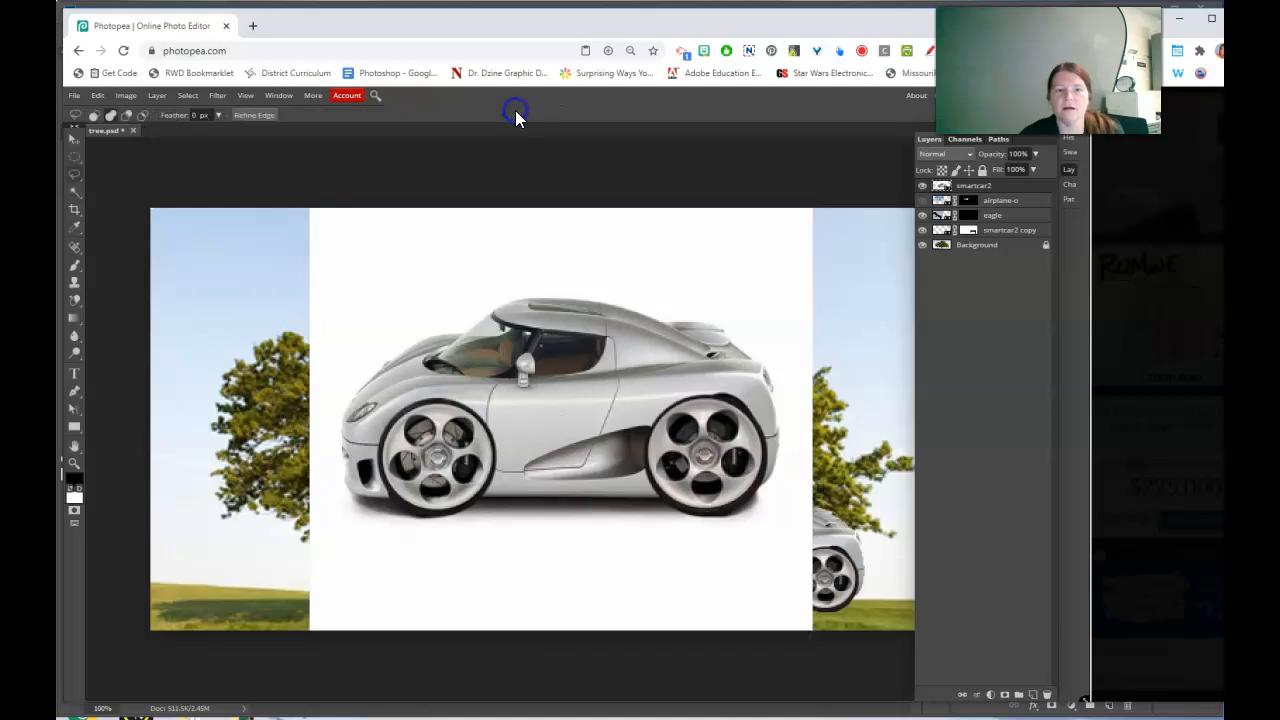
- Select the white background around the large car with the Magic Wand at tolerance 9 and invert the selection
{"action": "left_click", "coordinate": [75, 200]}
{"action": "left_click", "coordinate": [405, 290]}
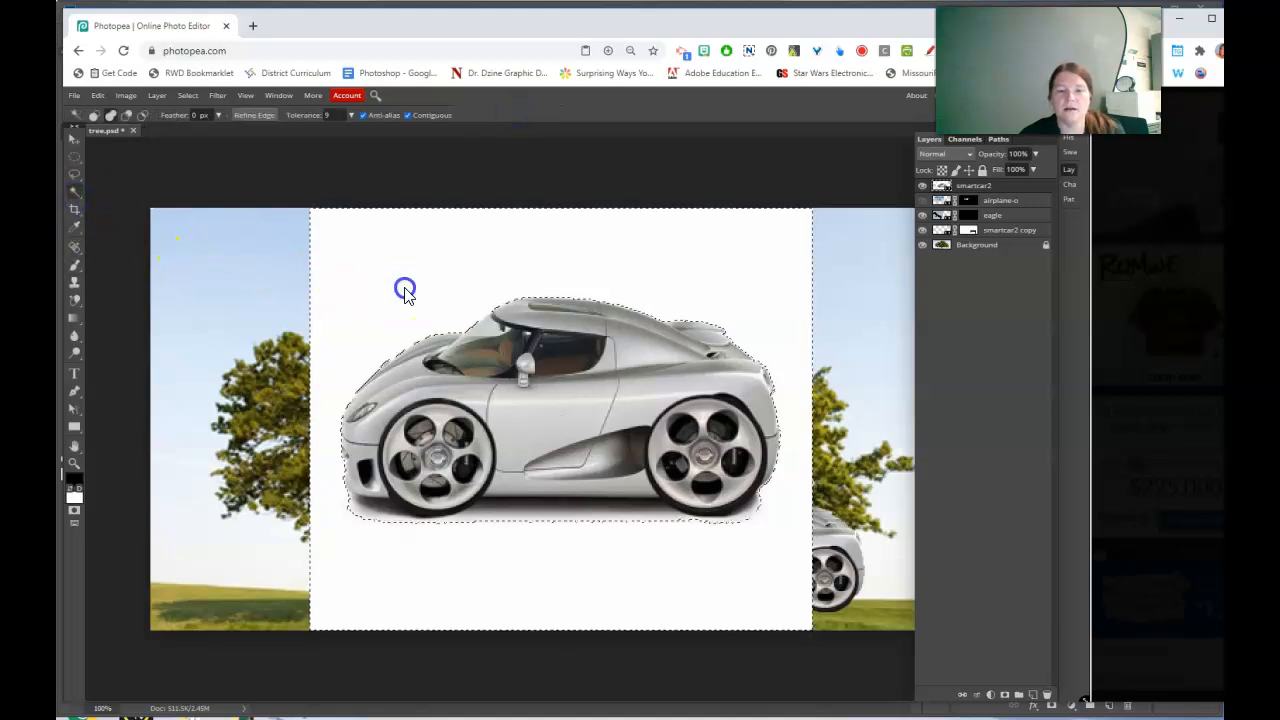
{"action": "right_click", "coordinate": [405, 290]}
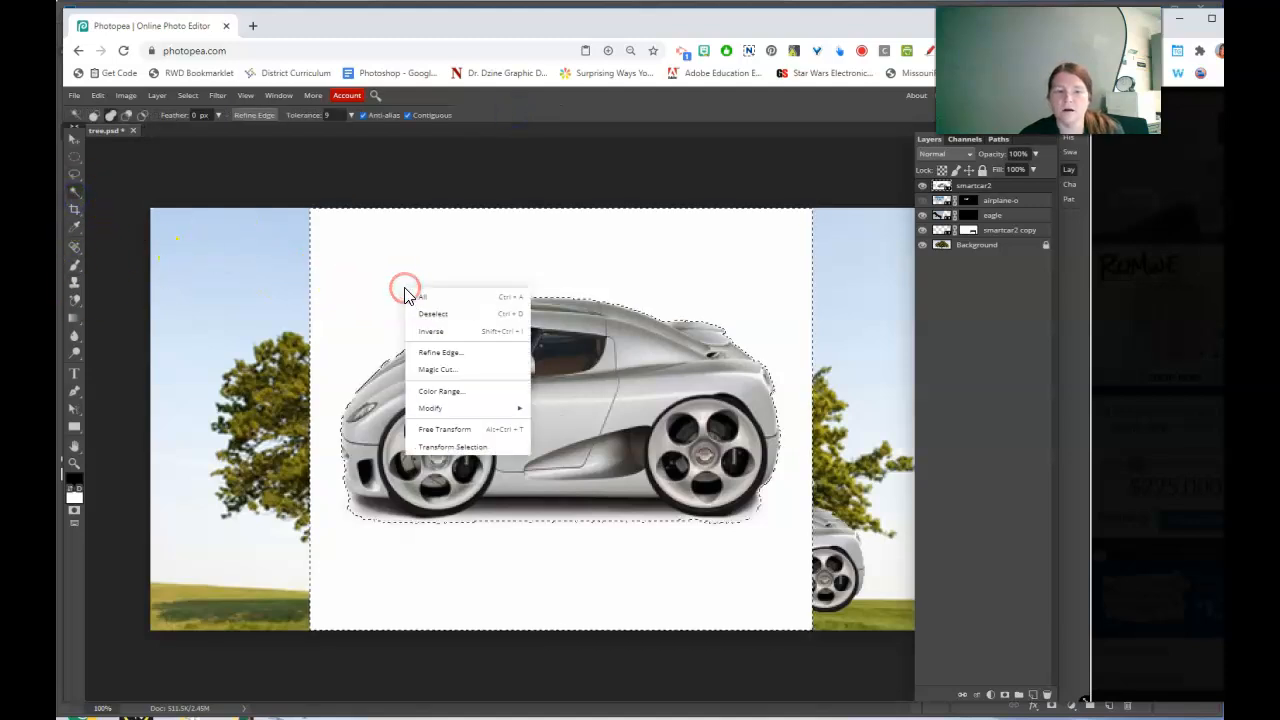
{"action": "left_click", "coordinate": [444, 335]}
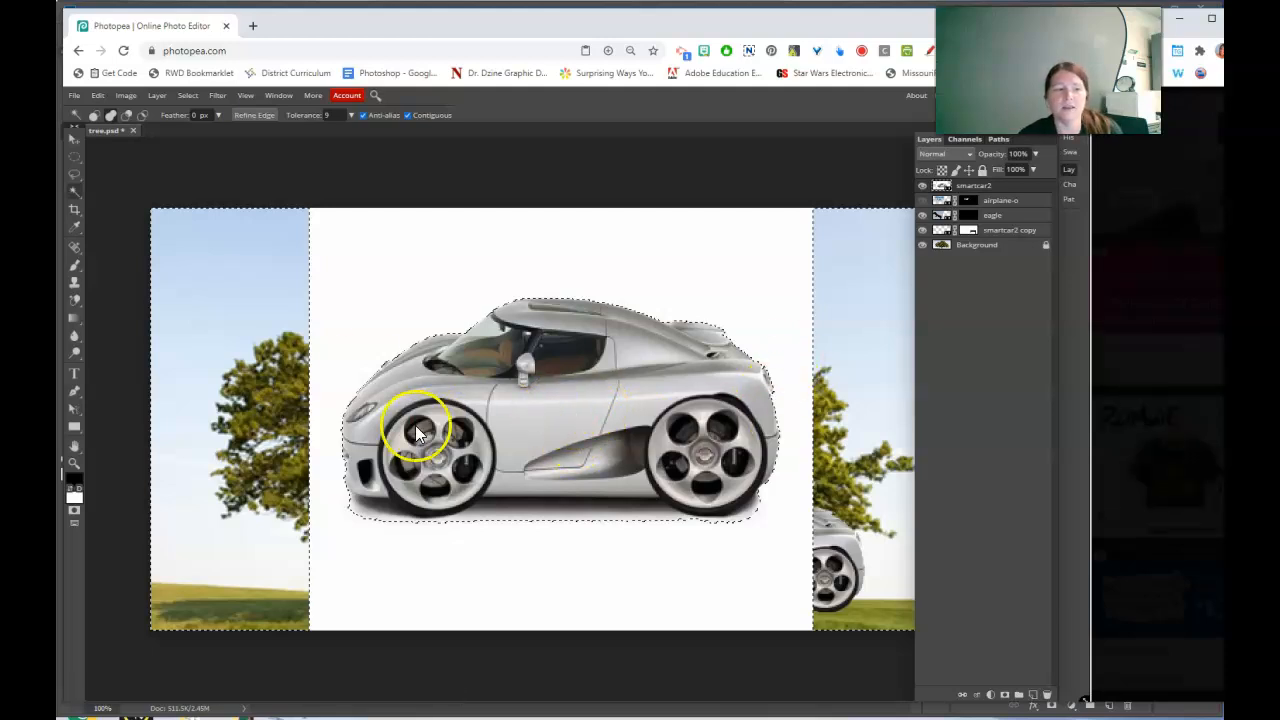
- Subtract the shadow beneath the car from the selection with the Lasso and apply it as a raster mask on smartcar2
{"action": "left_click", "coordinate": [74, 178]}
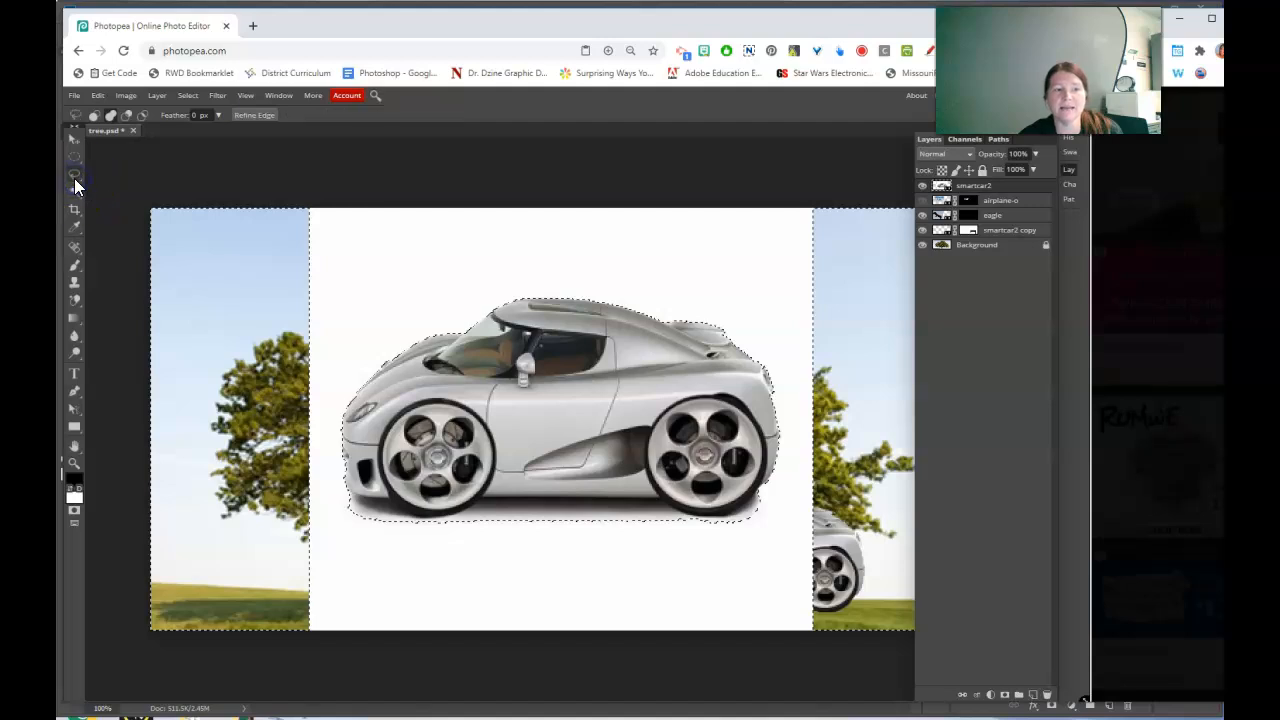
{"action": "left_click", "coordinate": [126, 115]}
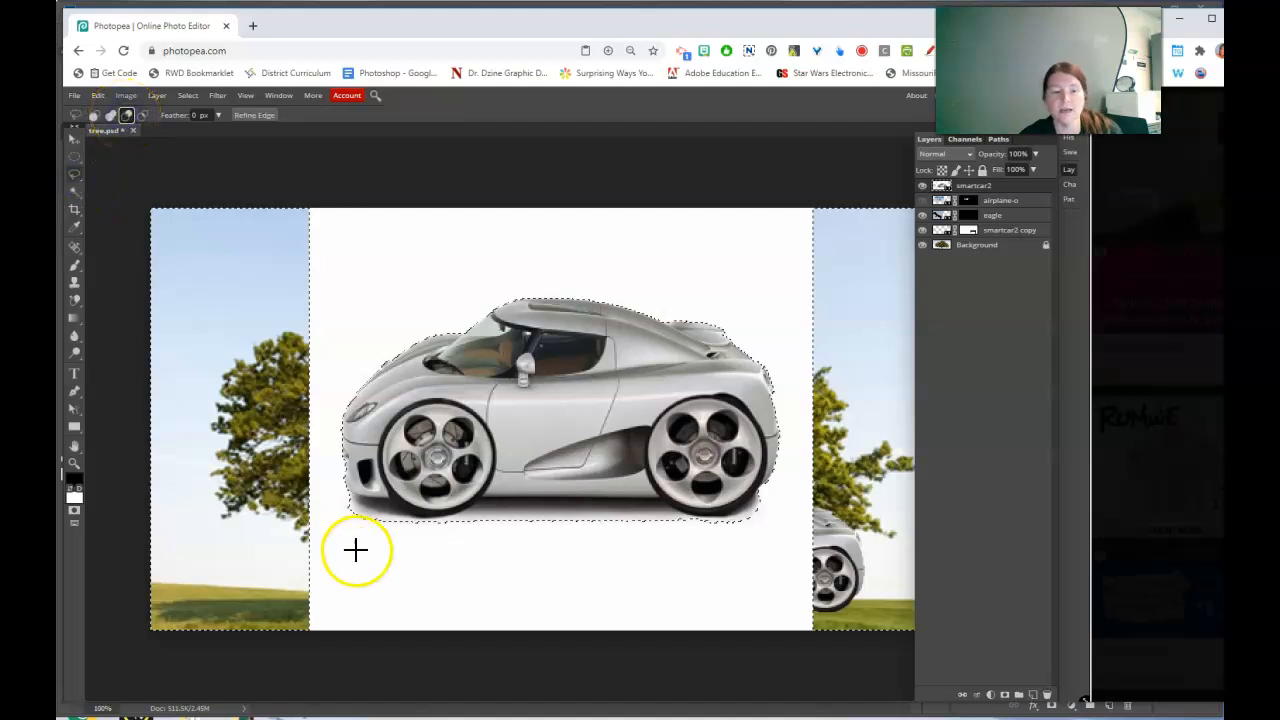
{"action": "mouse_move", "coordinate": [347, 498]}
{"action": "left_mouse_down"}
{"action": "mouse_move", "coordinate": [412, 522]}
{"action": "mouse_move", "coordinate": [386, 541]}
{"action": "mouse_move", "coordinate": [341, 502]}
{"action": "left_mouse_up"}
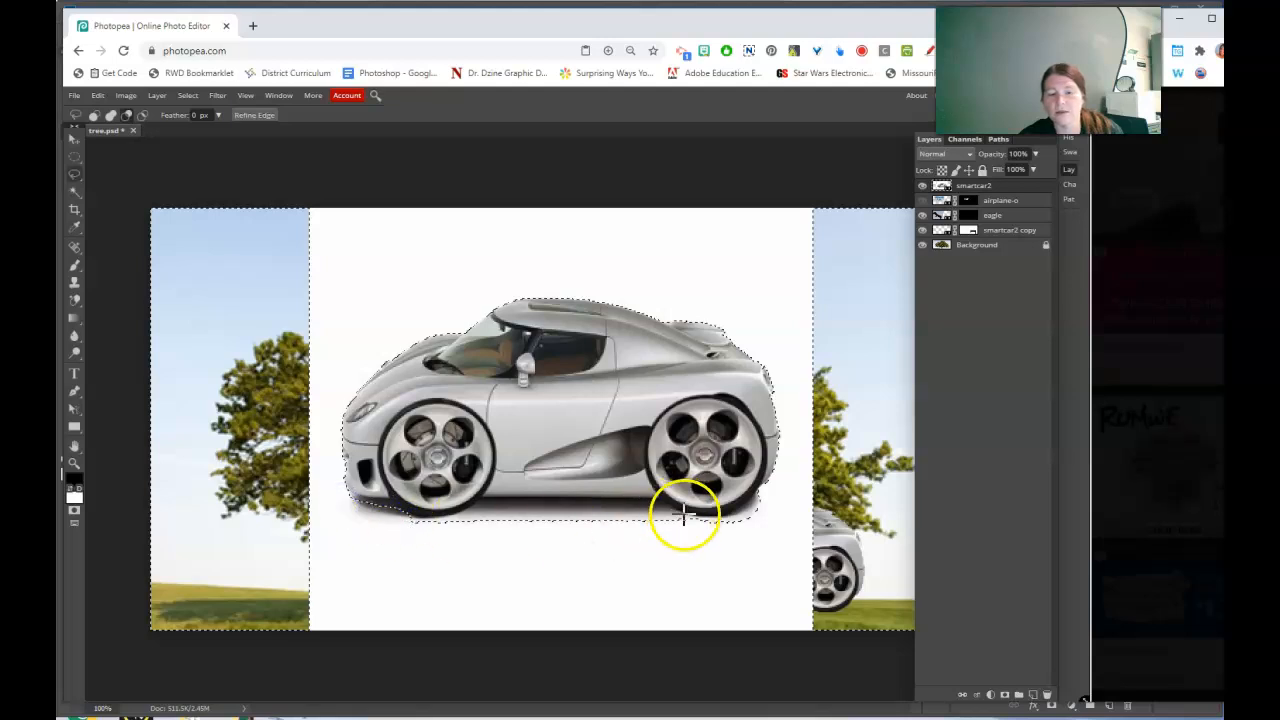
{"action": "mouse_move", "coordinate": [733, 511]}
{"action": "left_mouse_down"}
{"action": "mouse_move", "coordinate": [751, 494]}
{"action": "mouse_move", "coordinate": [671, 546]}
{"action": "mouse_move", "coordinate": [717, 526]}
{"action": "mouse_move", "coordinate": [680, 511]}
{"action": "mouse_move", "coordinate": [597, 511]}
{"action": "left_mouse_up"}
{"action": "mouse_move", "coordinate": [455, 514]}
{"action": "left_mouse_down"}
{"action": "mouse_move", "coordinate": [398, 524]}
{"action": "mouse_move", "coordinate": [597, 614]}
{"action": "left_mouse_up"}
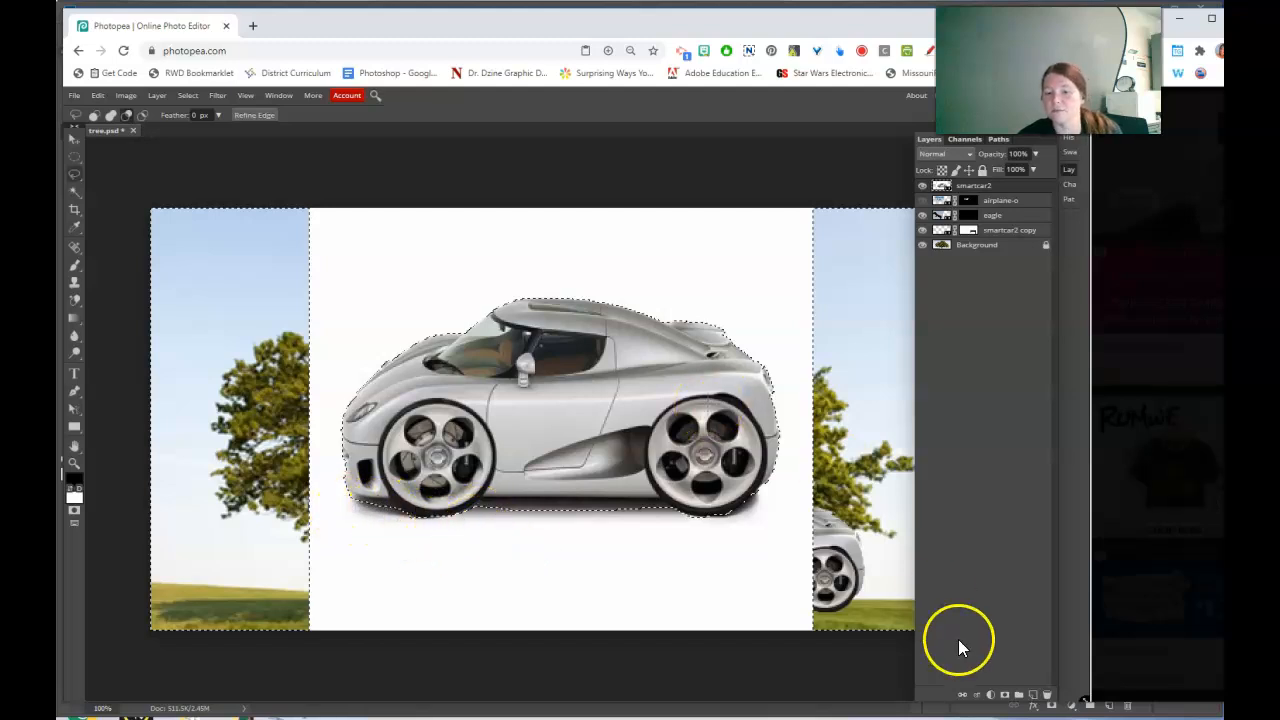
{"action": "left_click", "coordinate": [1005, 696]}
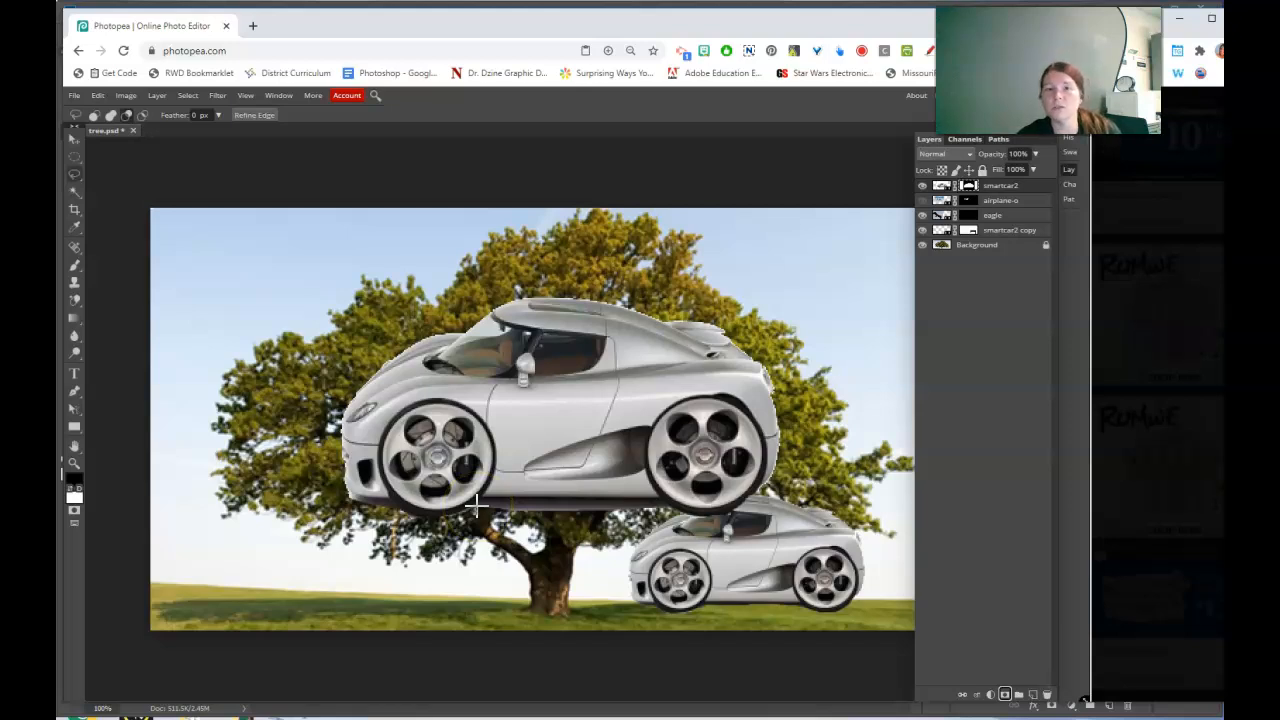
- Deselect the car and move the large smartcar2 car down onto the grass beside the smaller car
{"action": "left_click", "coordinate": [480, 271]}
{"action": "left_click", "coordinate": [76, 140]}
{"action": "left_click_drag", "start_coordinate": [682, 399], "coordinate": [524, 507]}
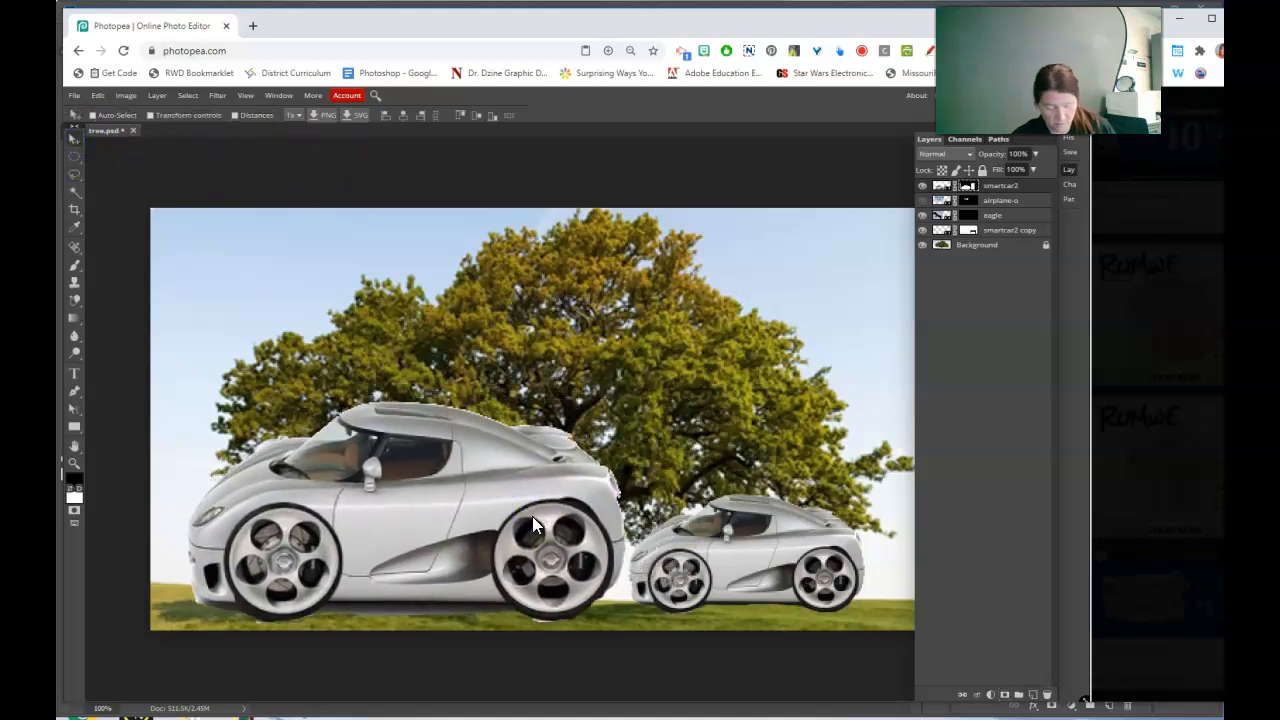
- Scale the smartcar2 car down to about the other car's size and place it on the grass left of the tree trunk
{"action": "key", "text": "ctrl+t"}
{"action": "left_click", "coordinate": [395, 27]}
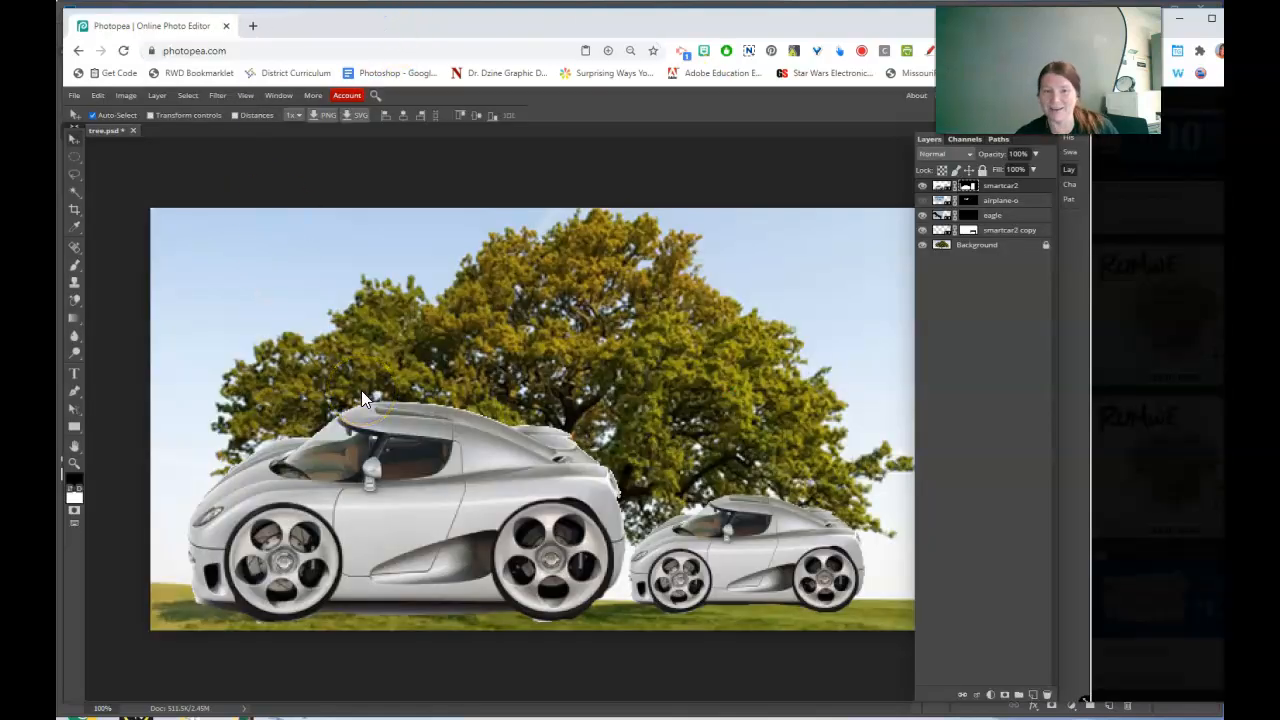
{"action": "key", "text": "ctrl+alt+t"}
{"action": "left_click_drag", "start_coordinate": [659, 316], "coordinate": [415, 518]}
{"action": "left_click_drag", "start_coordinate": [335, 589], "coordinate": [415, 526]}
{"action": "key", "text": "Return"}
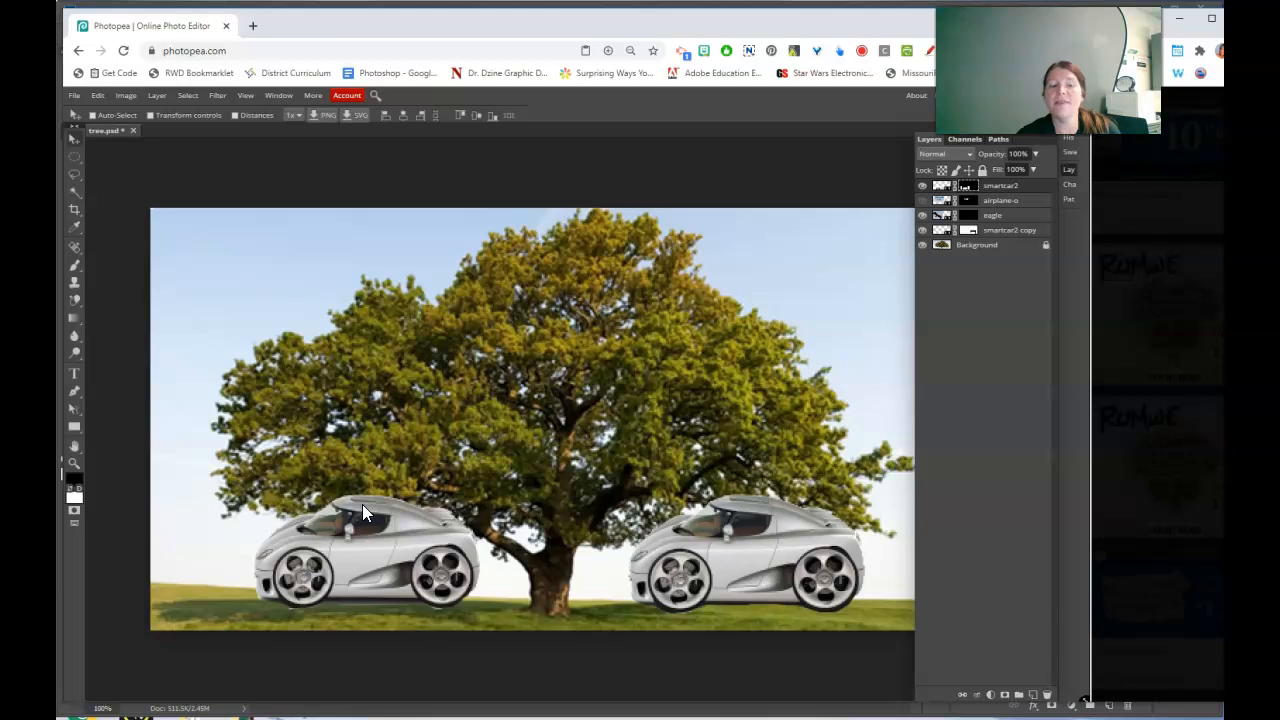
- Paint black on the smartcar2 raster mask to hide the white remnants beneath the car's front and rear wheels
{"action": "left_click", "coordinate": [71, 468]}
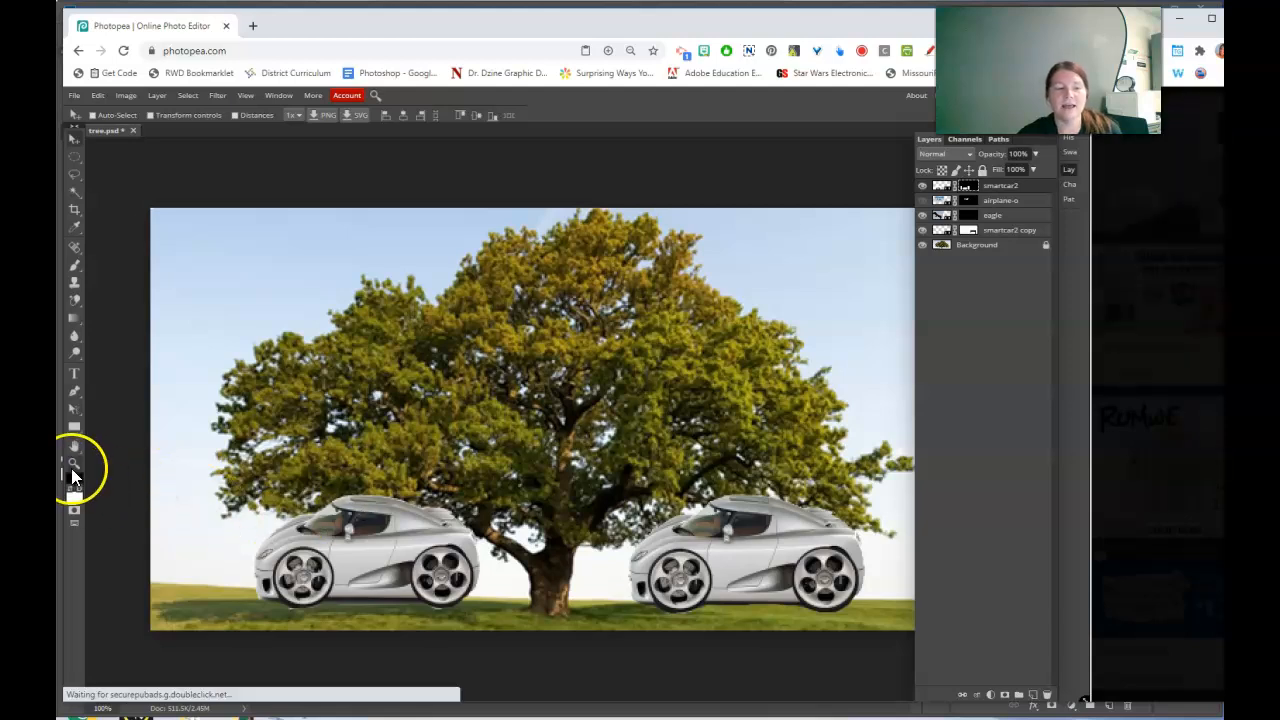
{"action": "left_click", "coordinate": [251, 523]}
{"action": "left_click", "coordinate": [474, 563]}
{"action": "left_click", "coordinate": [462, 438]}
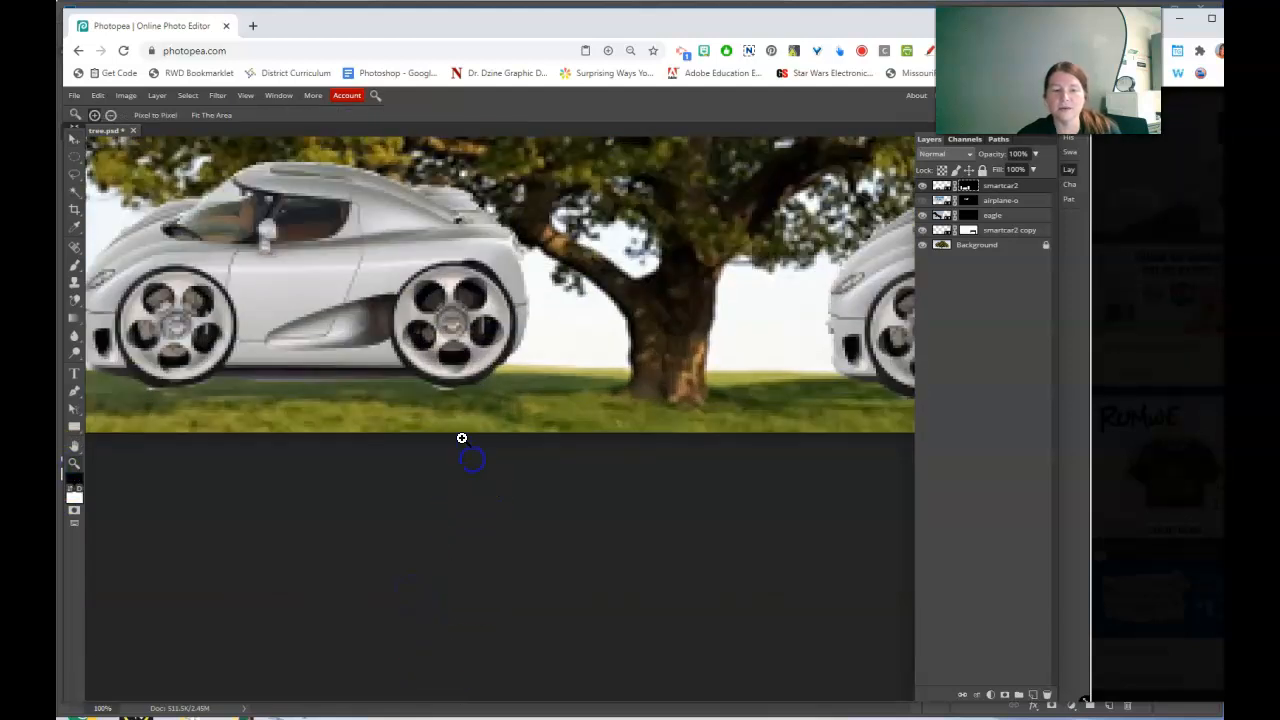
{"action": "left_click", "coordinate": [969, 189]}
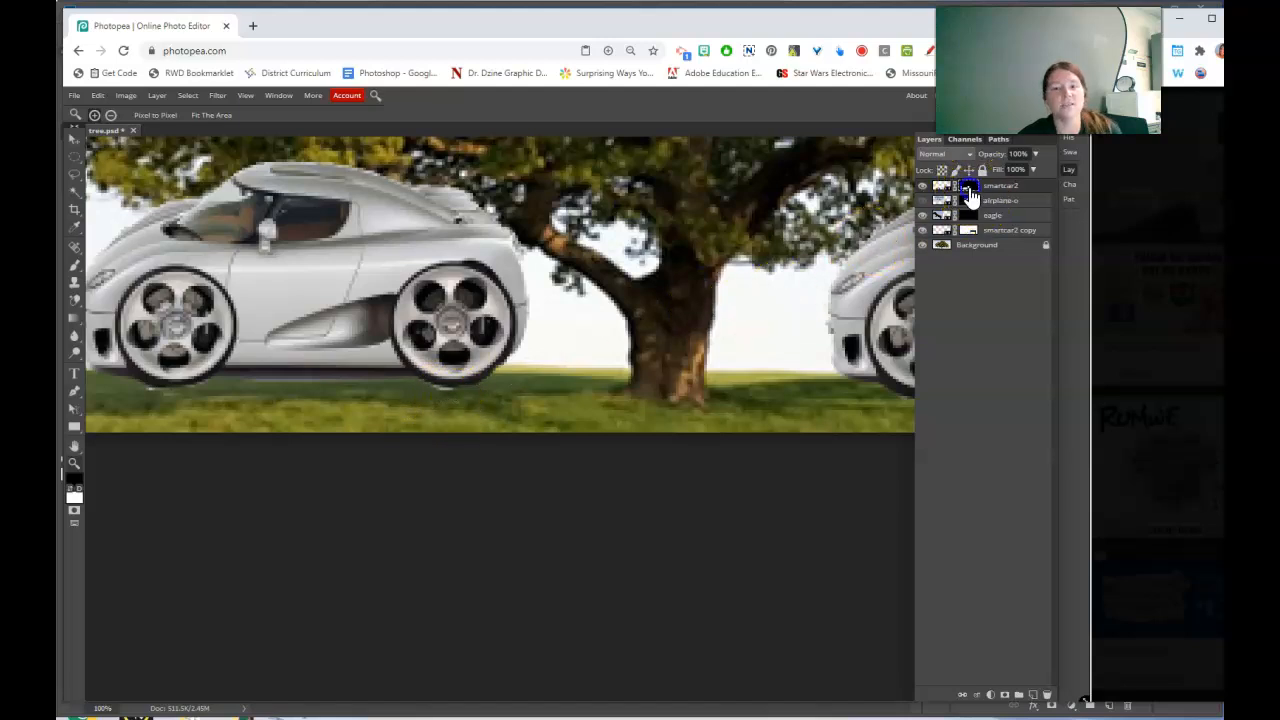
{"action": "left_click", "coordinate": [76, 266]}
{"action": "left_click", "coordinate": [442, 396]}
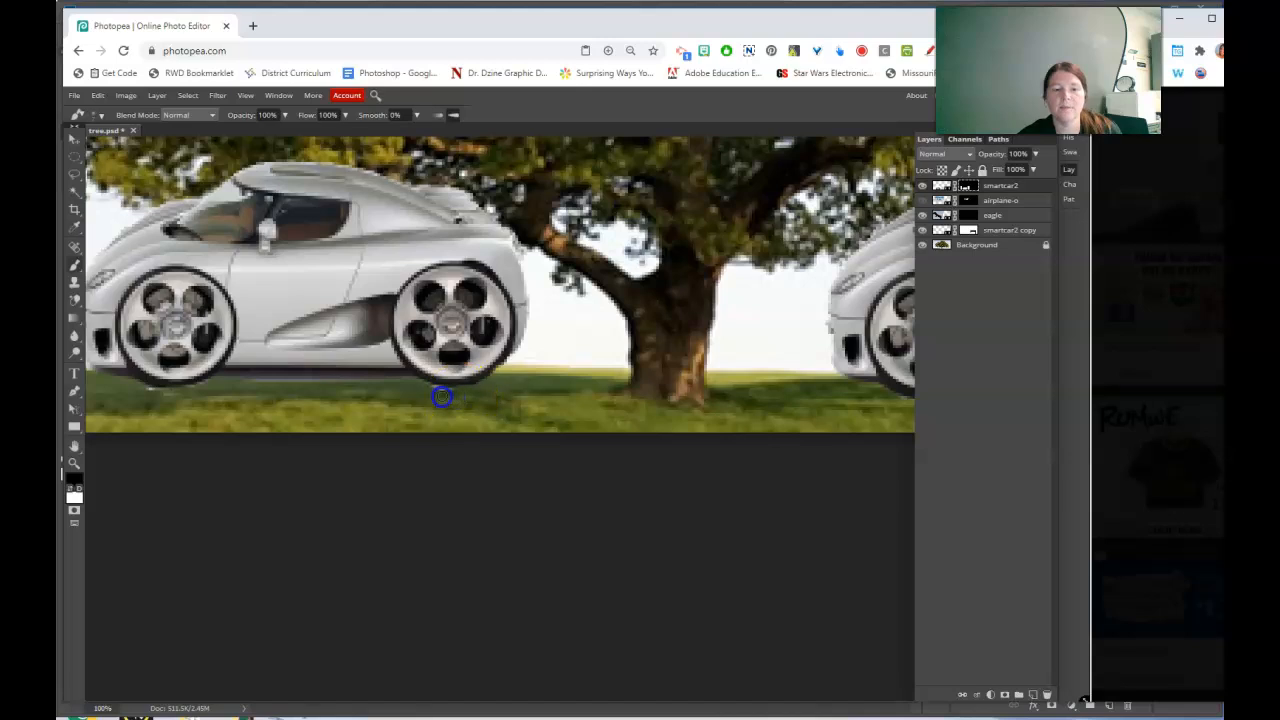
{"action": "left_click_drag", "start_coordinate": [426, 394], "coordinate": [449, 394]}
{"action": "left_click", "coordinate": [160, 396]}
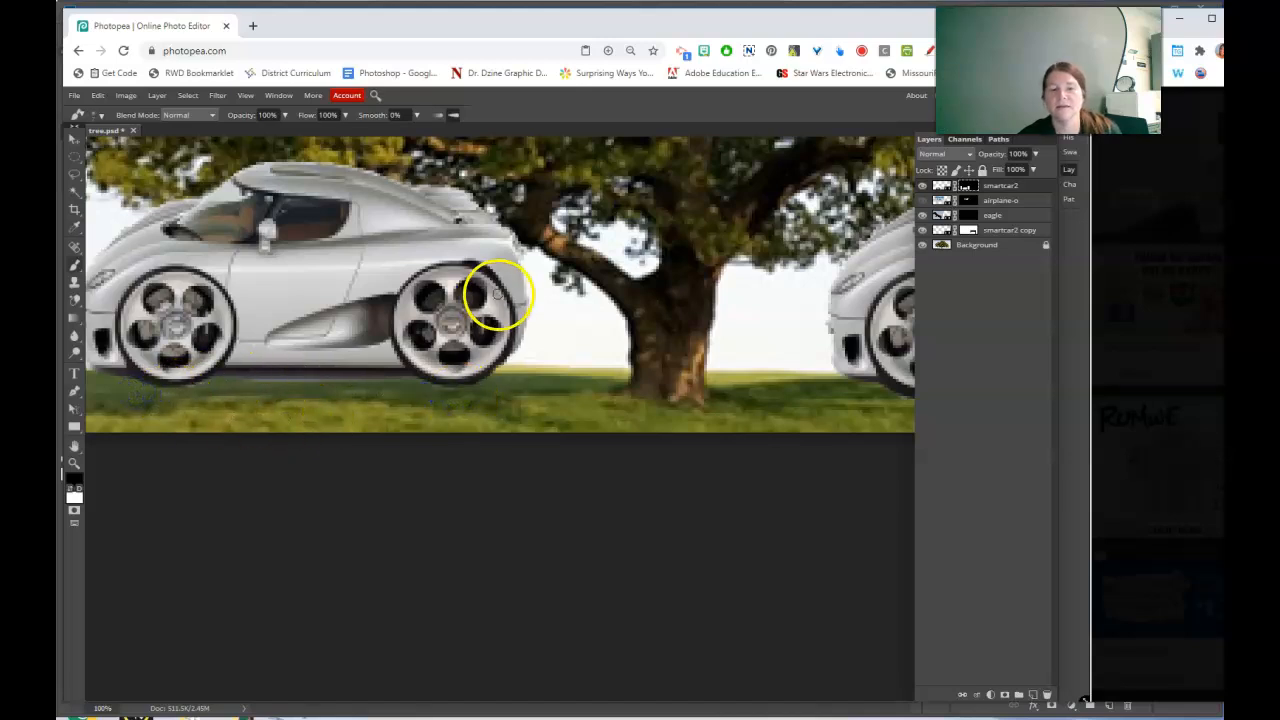
{"action": "key", "text": "ctrl+0"}
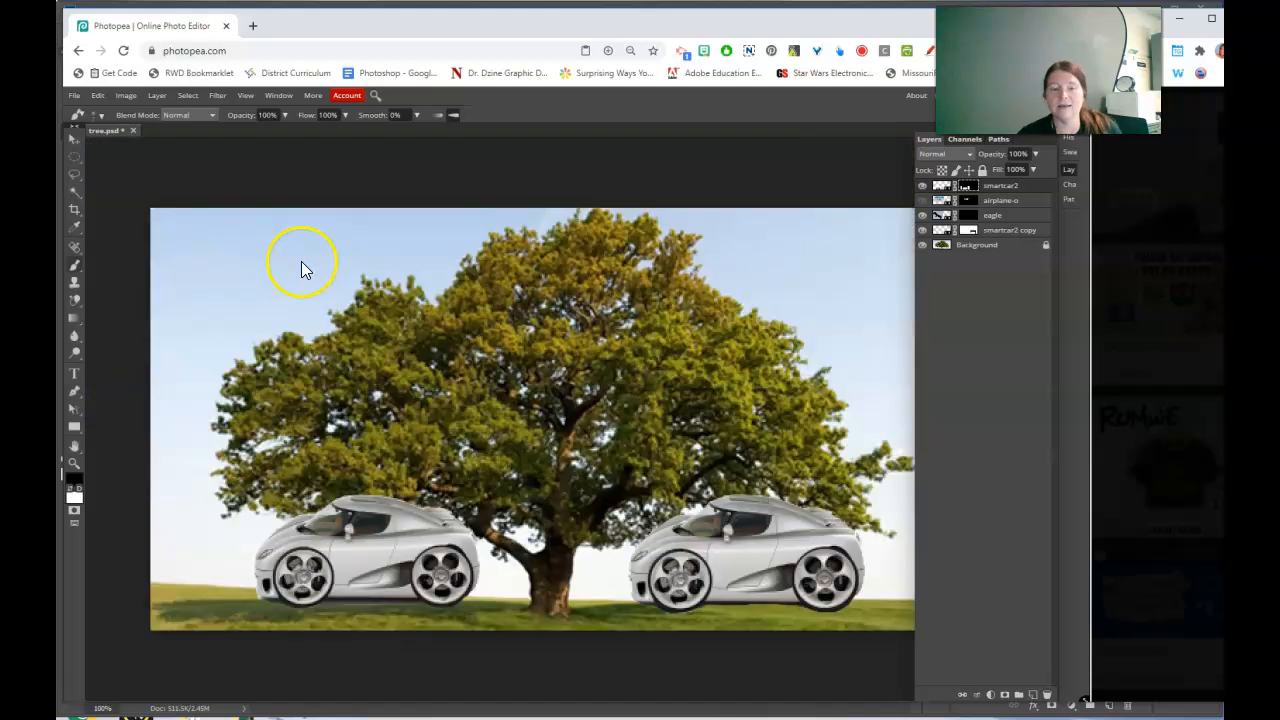
- Show the airplane-o layer and open the properties of its raster mask while viewing the airplane up close
{"action": "left_click", "coordinate": [922, 200]}
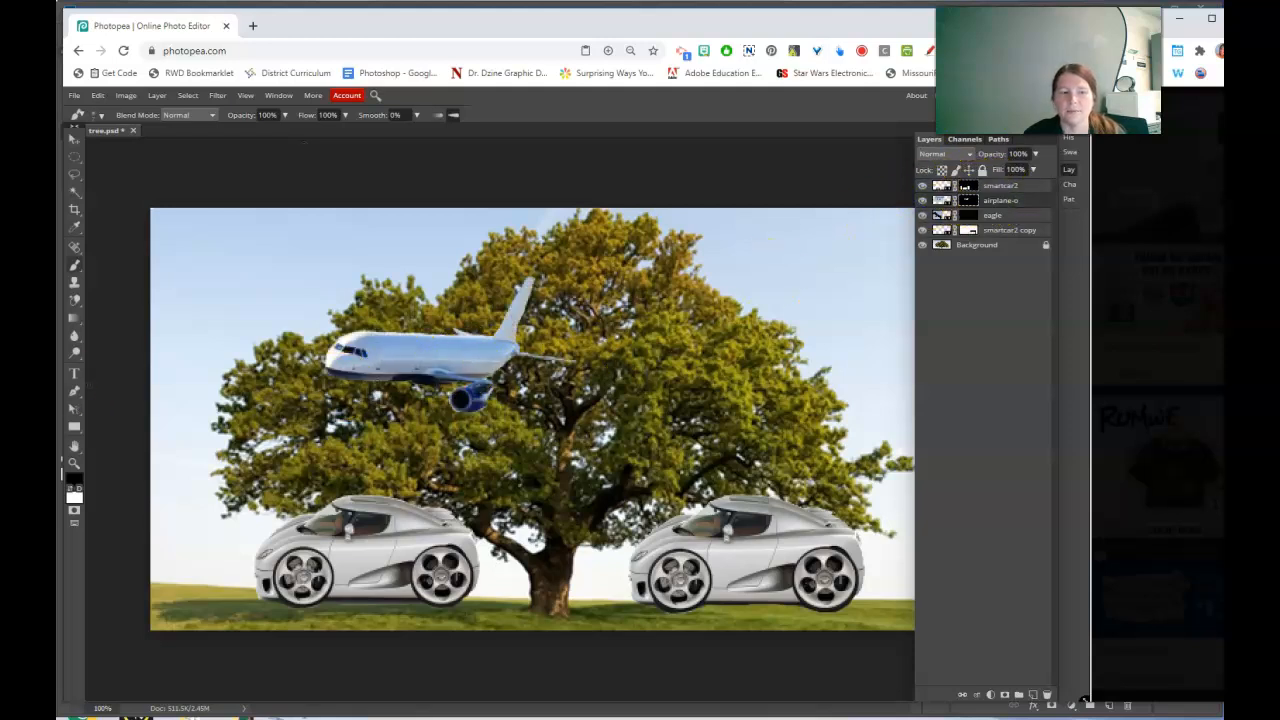
{"action": "left_click", "coordinate": [74, 463]}
{"action": "left_click", "coordinate": [389, 395]}
{"action": "left_click", "coordinate": [405, 385]}
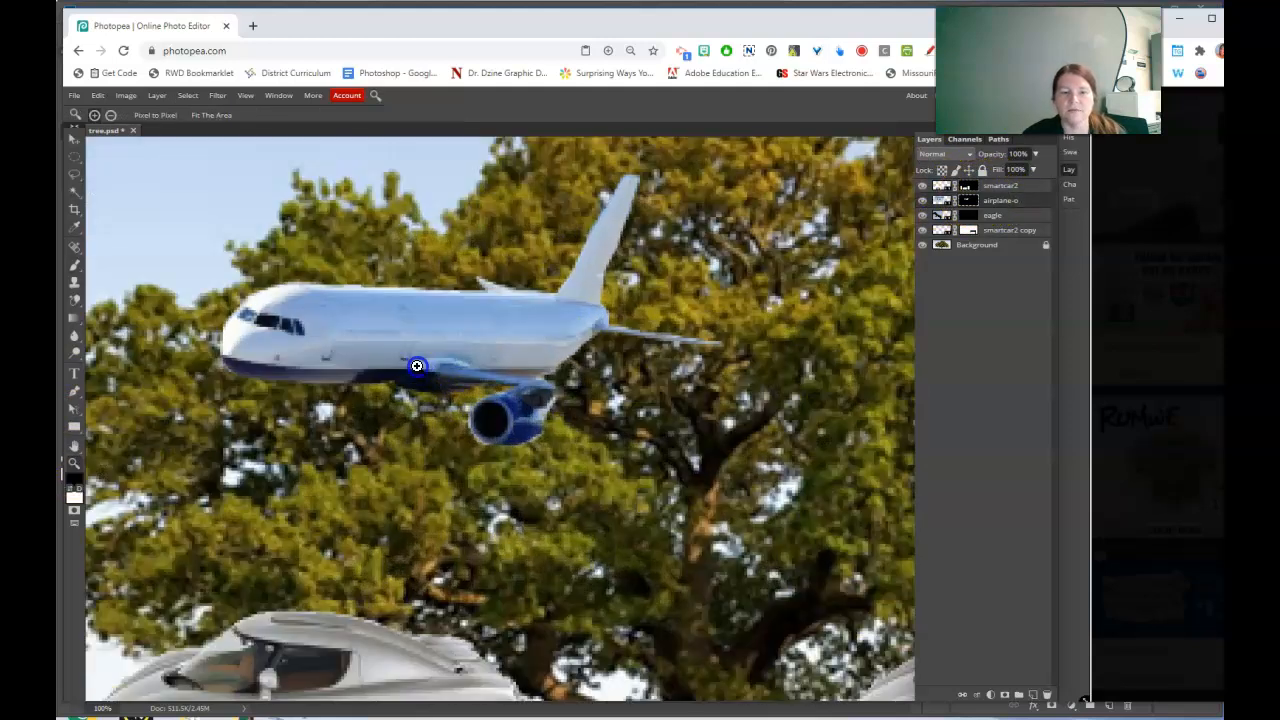
{"action": "scroll", "coordinate": [607, 381], "scroll_direction": "up", "scroll_amount": 2}
{"action": "scroll", "coordinate": [610, 381], "scroll_direction": "down", "scroll_amount": 1}
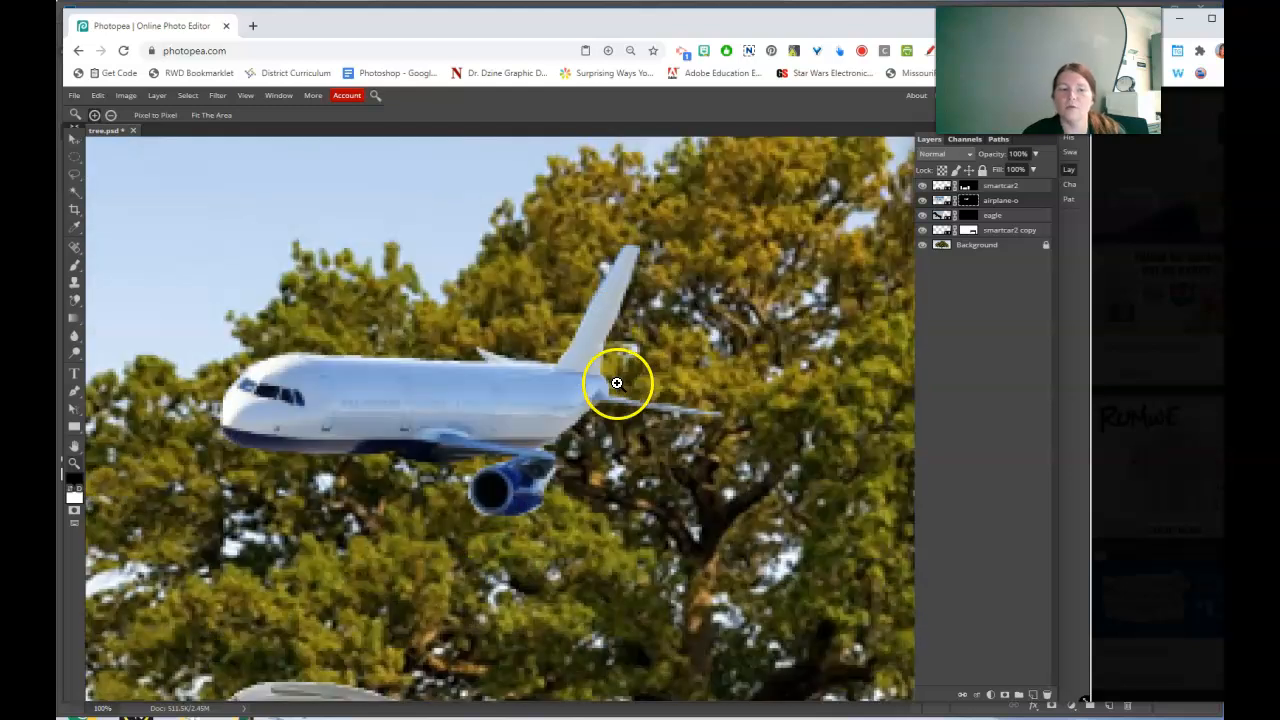
{"action": "left_click", "coordinate": [967, 200]}
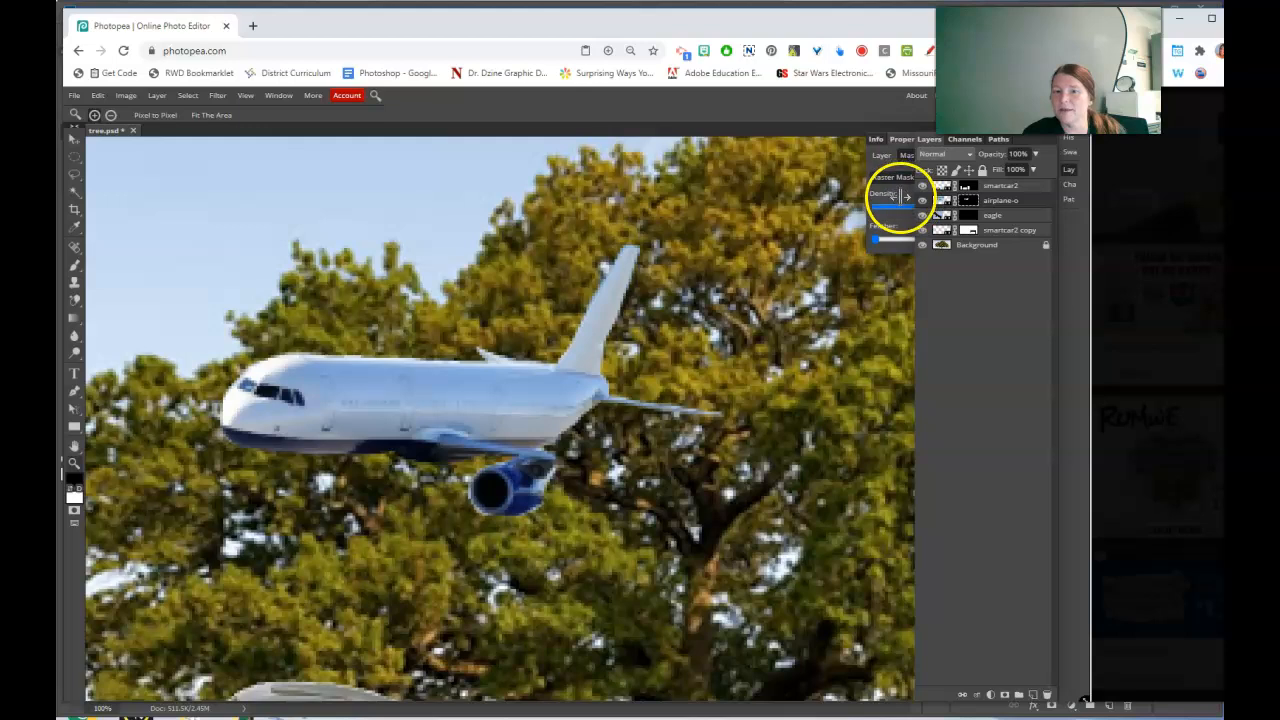
{"action": "right_click", "coordinate": [970, 203]}
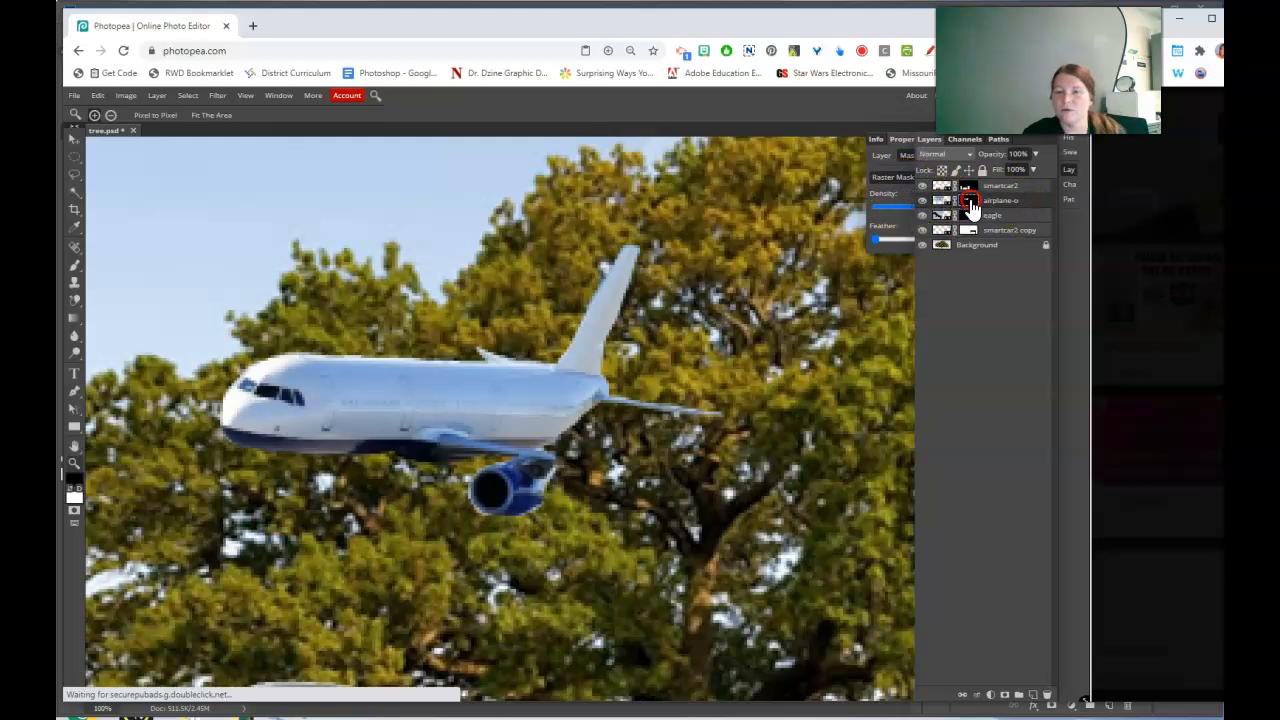
{"action": "left_click", "coordinate": [966, 205]}
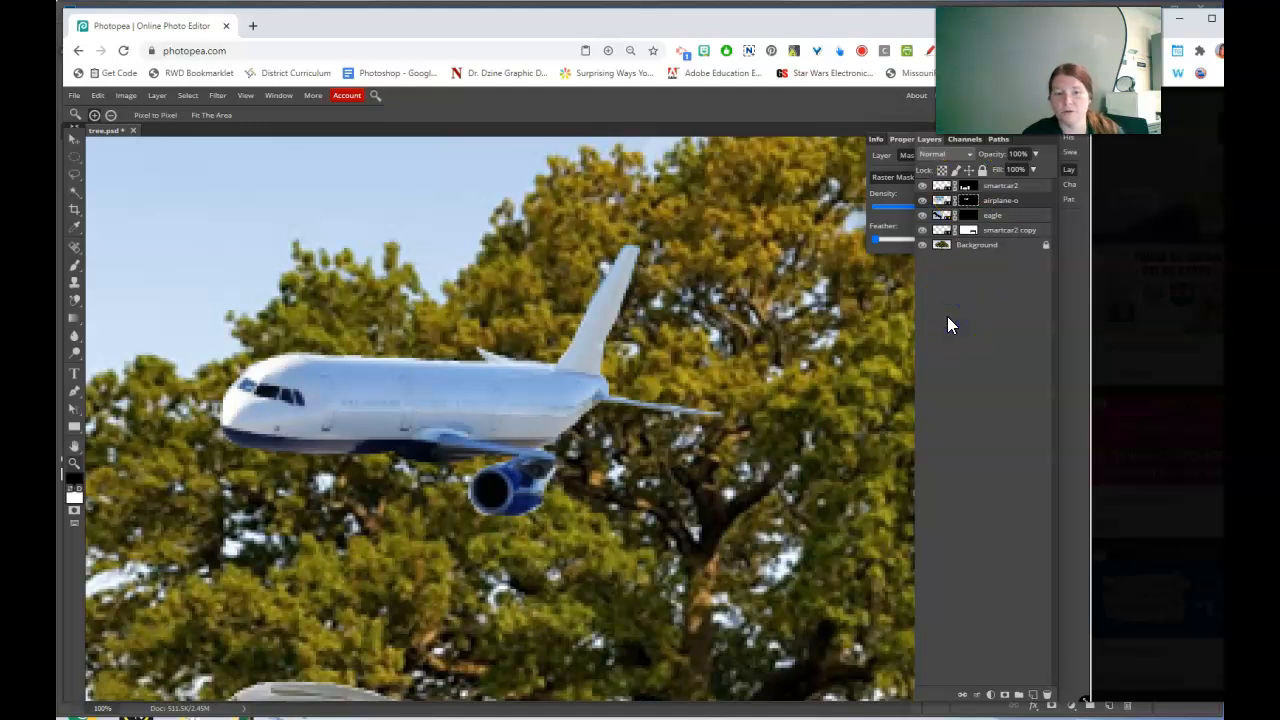
{"action": "left_click", "coordinate": [966, 226]}
- View the Refine Edge workspace for the airplane-o layer and close it without changing anything
{"action": "left_click", "coordinate": [77, 194]}
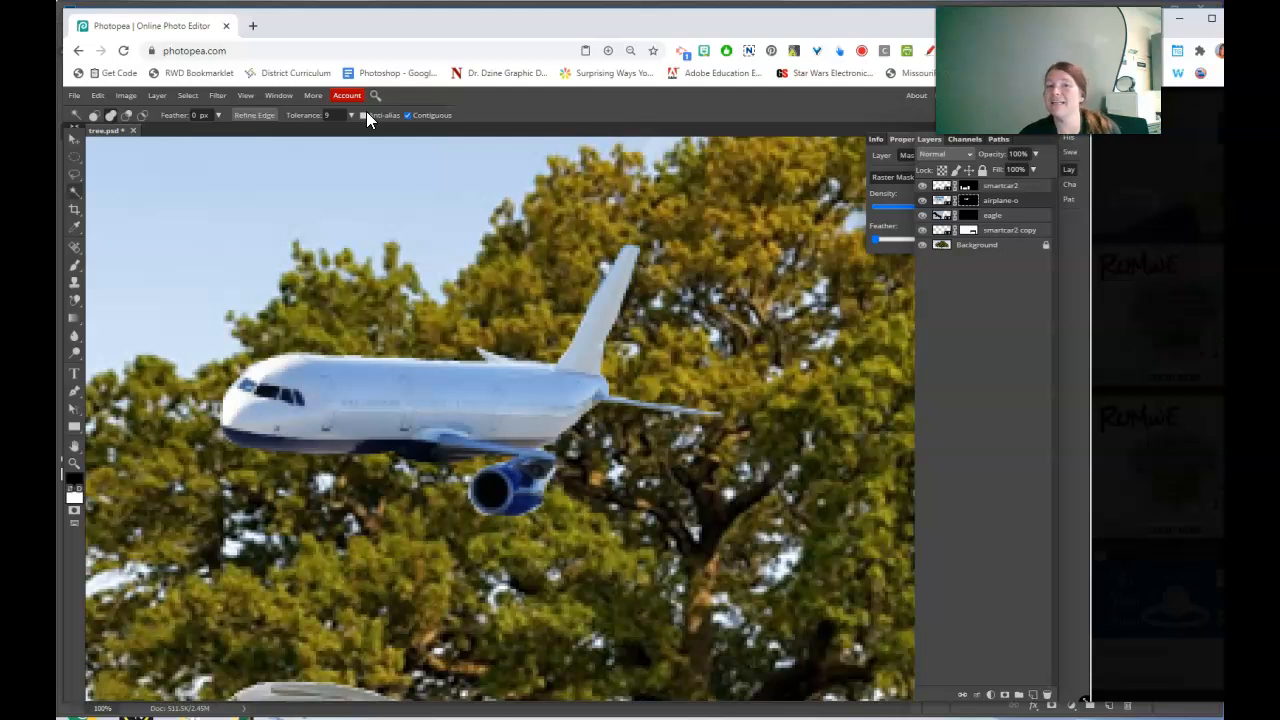
{"action": "left_click", "coordinate": [251, 116]}
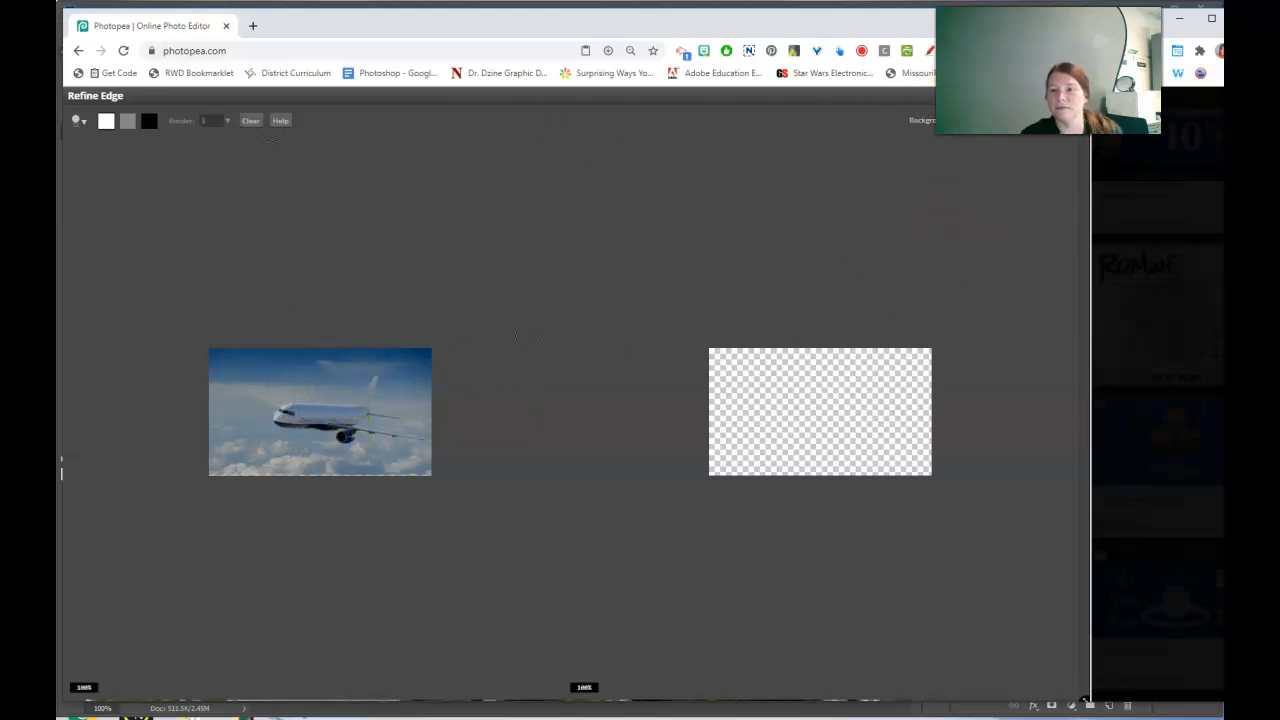
{"action": "left_click_drag", "start_coordinate": [1050, 40], "coordinate": [1065, 128]}
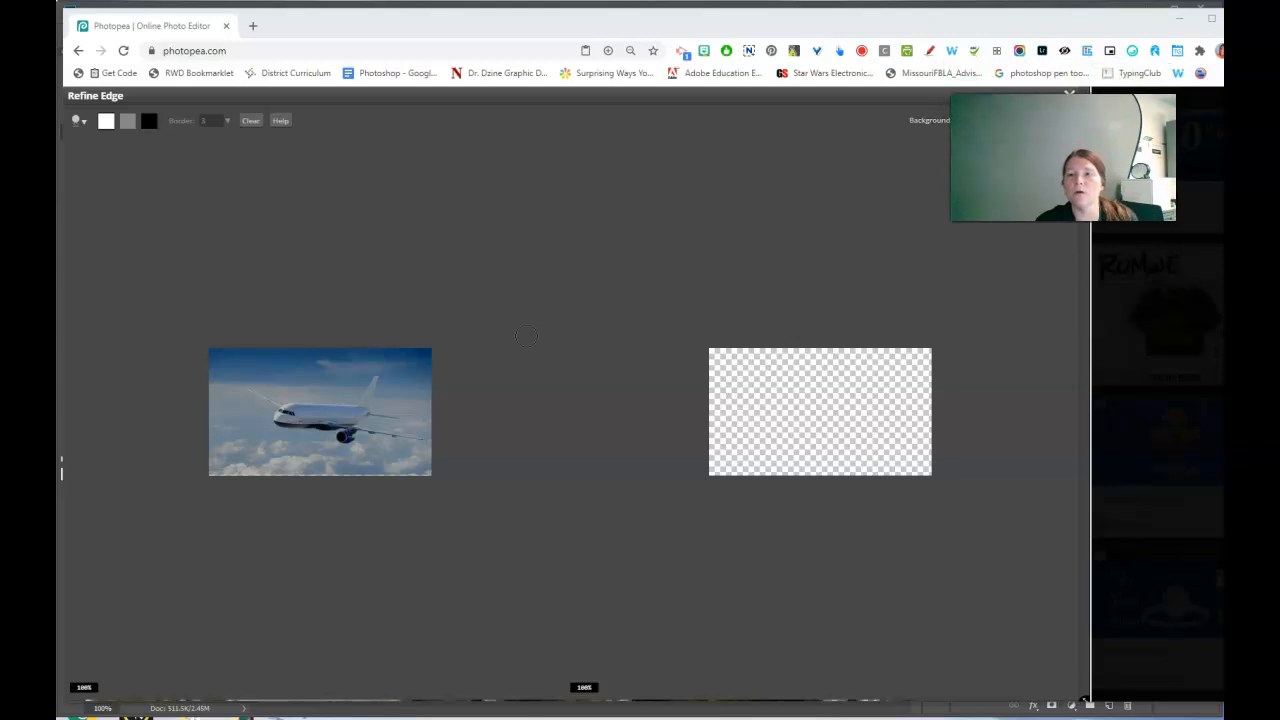
{"action": "left_click", "coordinate": [1070, 95]}
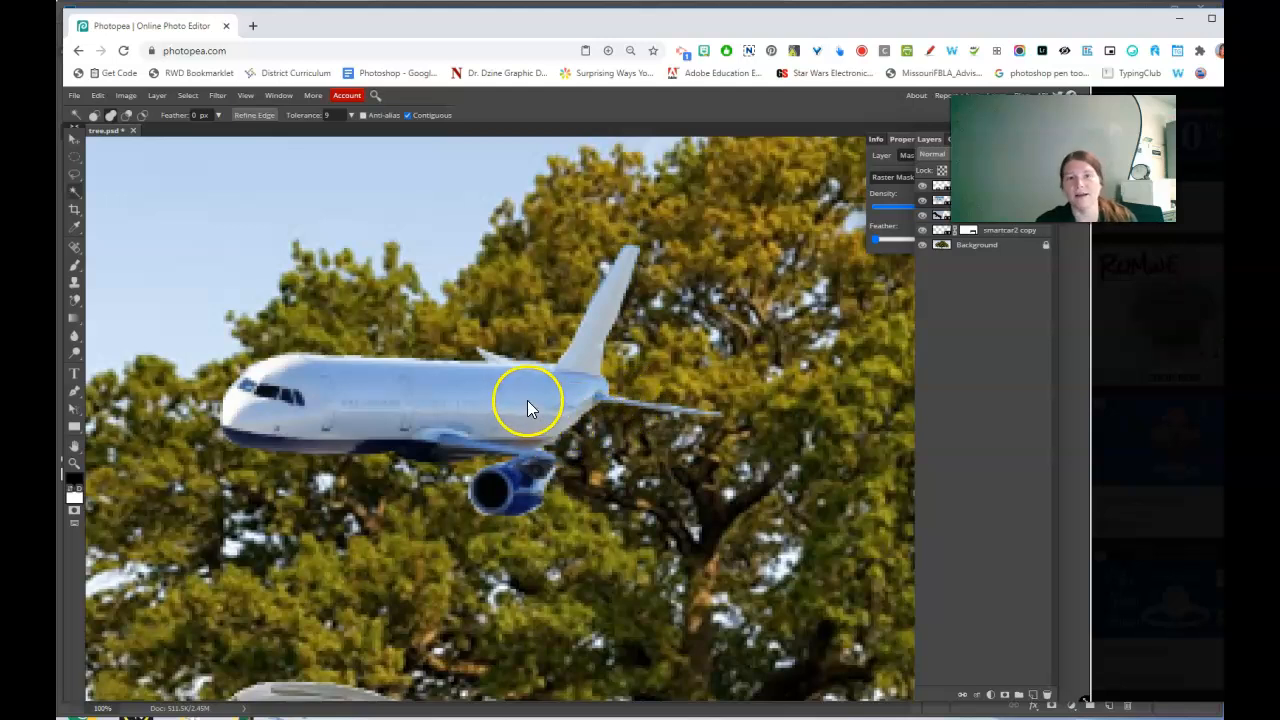
- Switch to Photoshop and place the airplane-o image as an embedded object in tree.jpg at its default size and position
{"action": "left_click", "coordinate": [536, 718]}
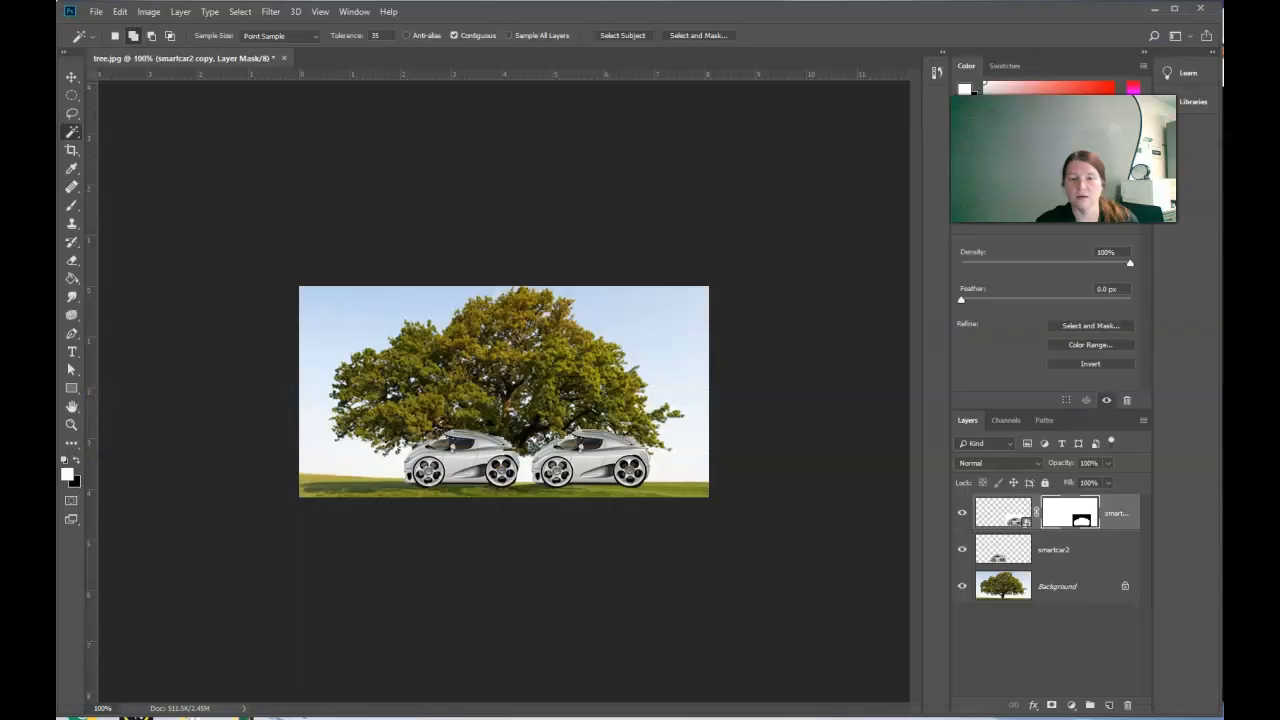
{"action": "left_click", "coordinate": [96, 12]}
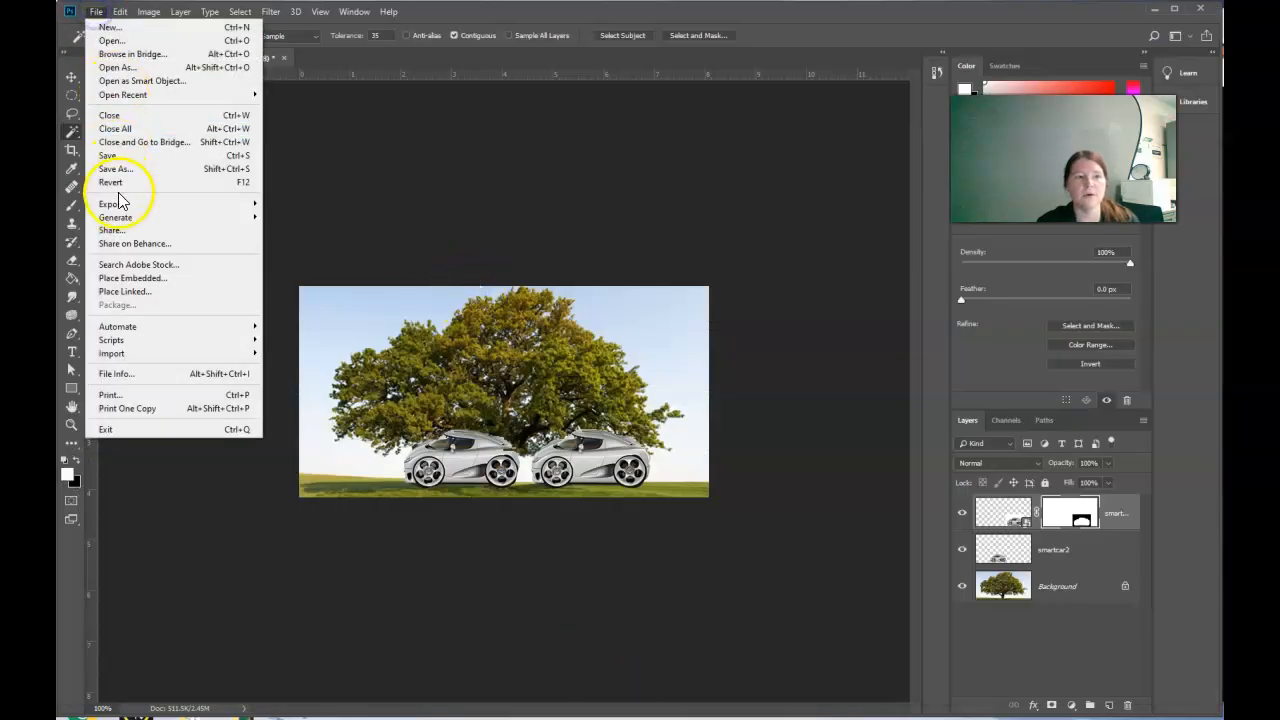
{"action": "left_click", "coordinate": [137, 277]}
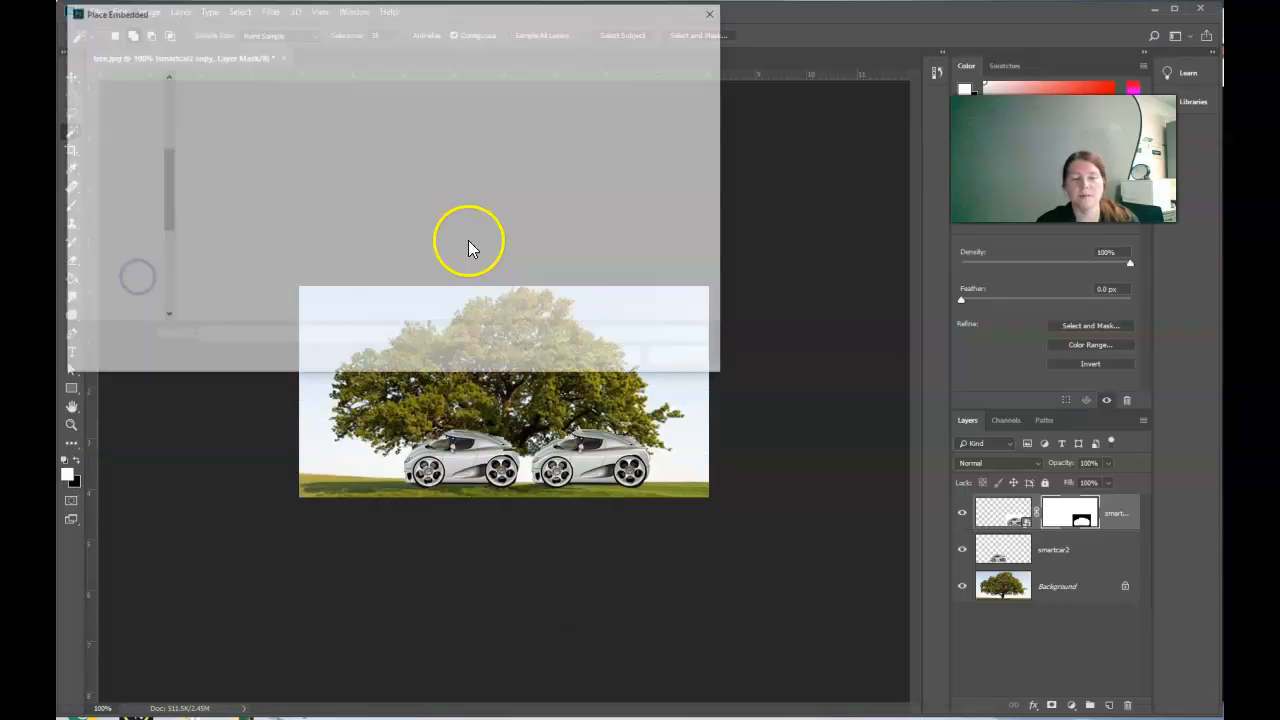
{"action": "double_click", "coordinate": [214, 123]}
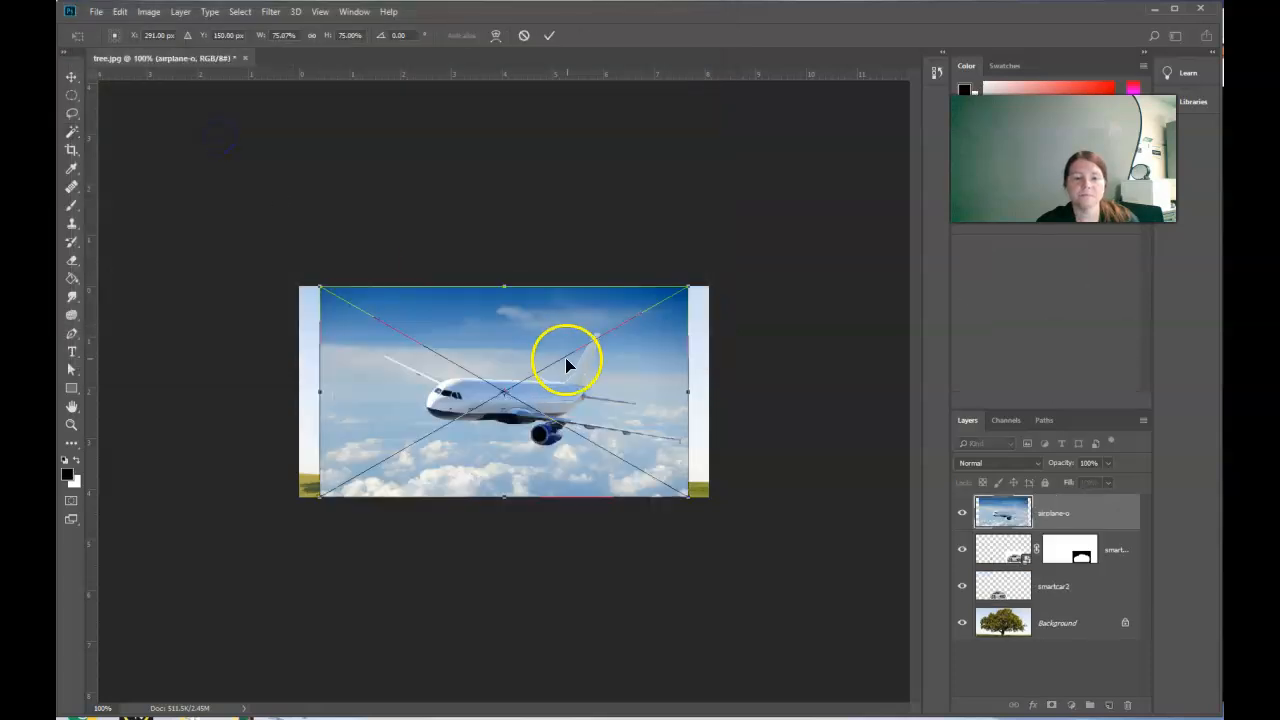
{"action": "left_click", "coordinate": [549, 36]}
- Select the airplane's nose and front fuselage with the Lasso in add-to-selection mode
{"action": "key", "text": "w"}
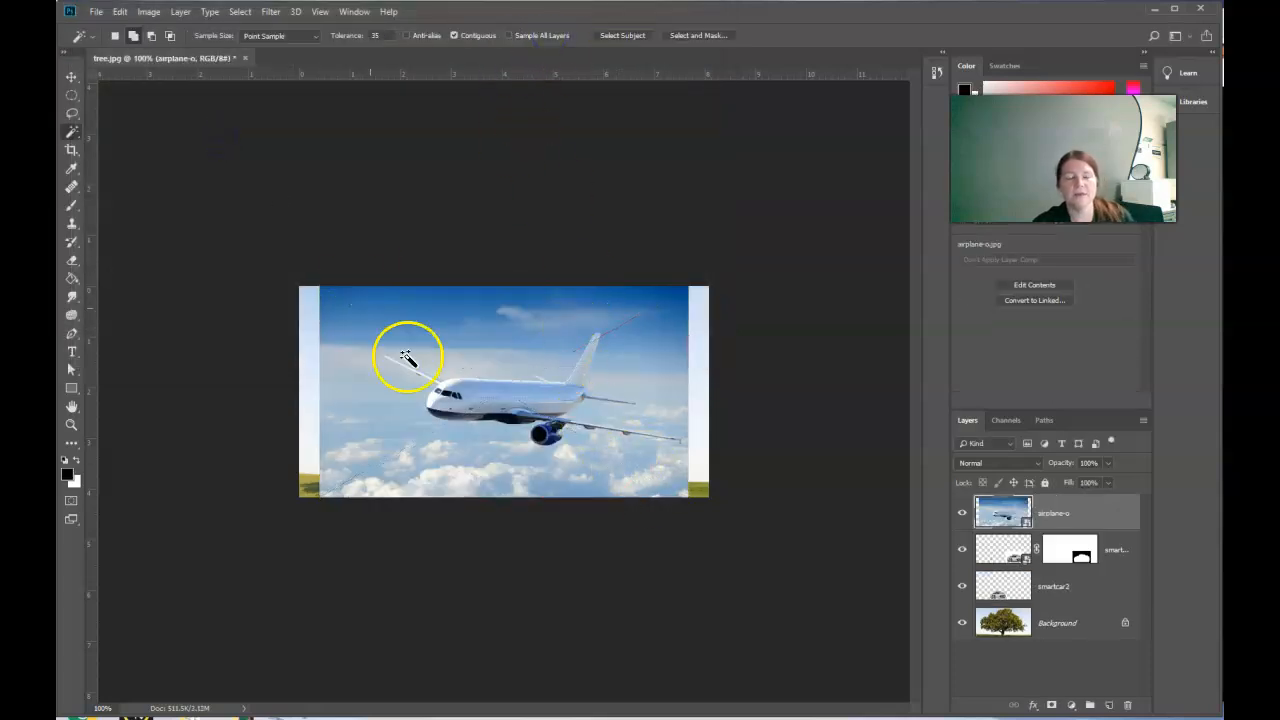
{"action": "left_click", "coordinate": [75, 120]}
{"action": "left_click", "coordinate": [71, 424]}
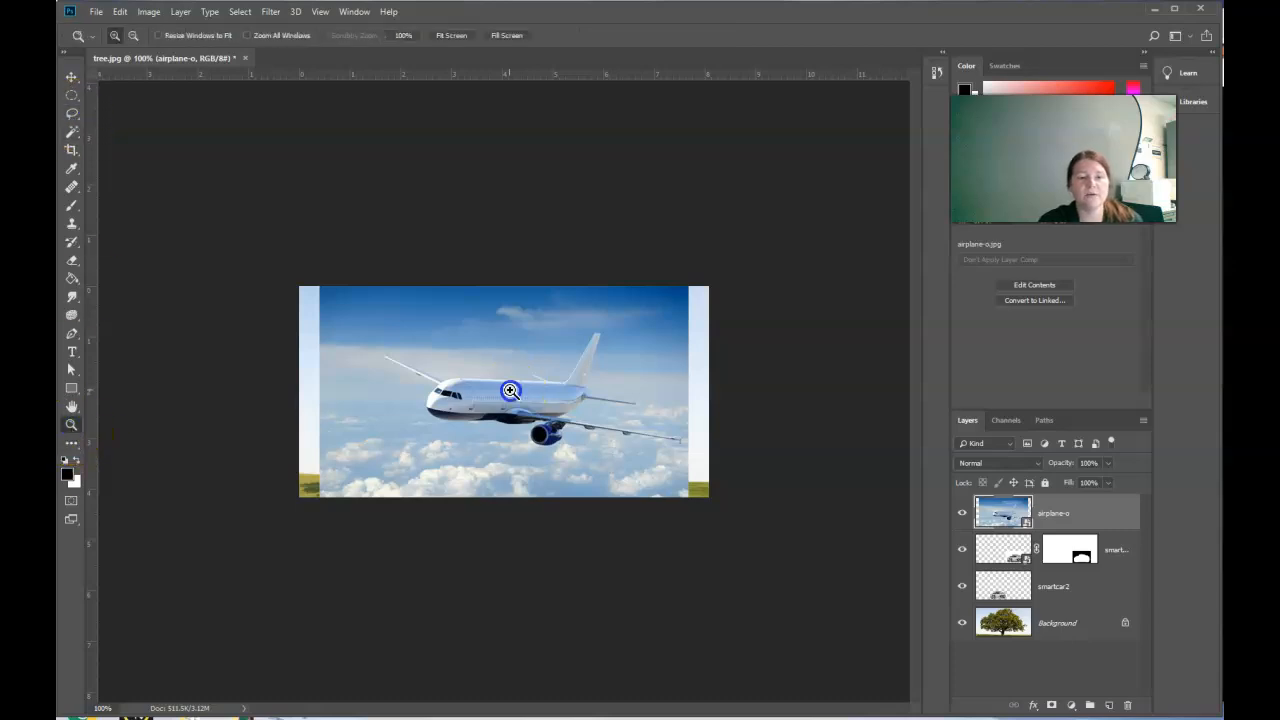
{"action": "left_click", "coordinate": [510, 391]}
{"action": "left_click", "coordinate": [71, 113]}
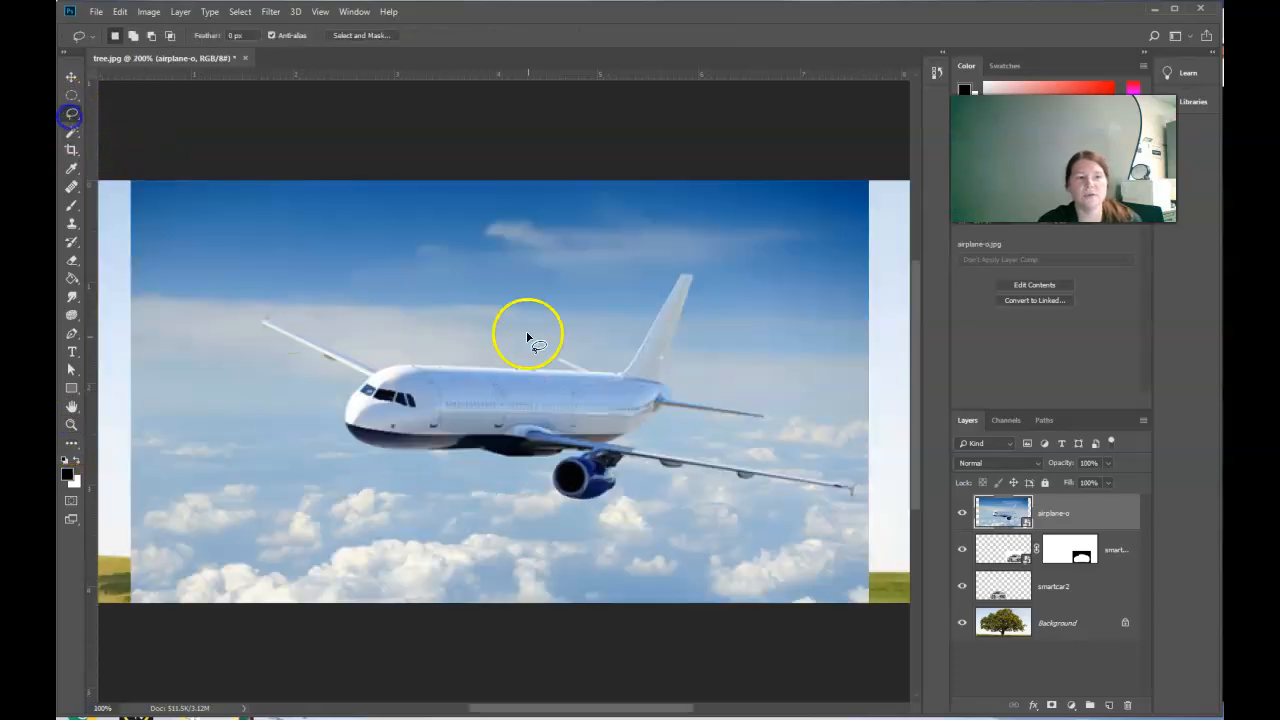
{"action": "mouse_move", "coordinate": [445, 364]}
{"action": "left_mouse_down"}
{"action": "mouse_move", "coordinate": [372, 380]}
{"action": "mouse_move", "coordinate": [354, 438]}
{"action": "mouse_move", "coordinate": [401, 452]}
{"action": "mouse_move", "coordinate": [548, 452]}
{"action": "mouse_move", "coordinate": [595, 416]}
{"action": "mouse_move", "coordinate": [554, 374]}
{"action": "mouse_move", "coordinate": [422, 368]}
{"action": "left_mouse_up"}
{"action": "left_click", "coordinate": [378, 376]}
{"action": "left_click", "coordinate": [135, 36]}
{"action": "mouse_move", "coordinate": [375, 373]}
{"action": "left_mouse_down"}
{"action": "mouse_move", "coordinate": [343, 414]}
{"action": "mouse_move", "coordinate": [349, 430]}
{"action": "mouse_move", "coordinate": [419, 452]}
{"action": "mouse_move", "coordinate": [550, 454]}
{"action": "mouse_move", "coordinate": [565, 396]}
{"action": "left_mouse_up"}
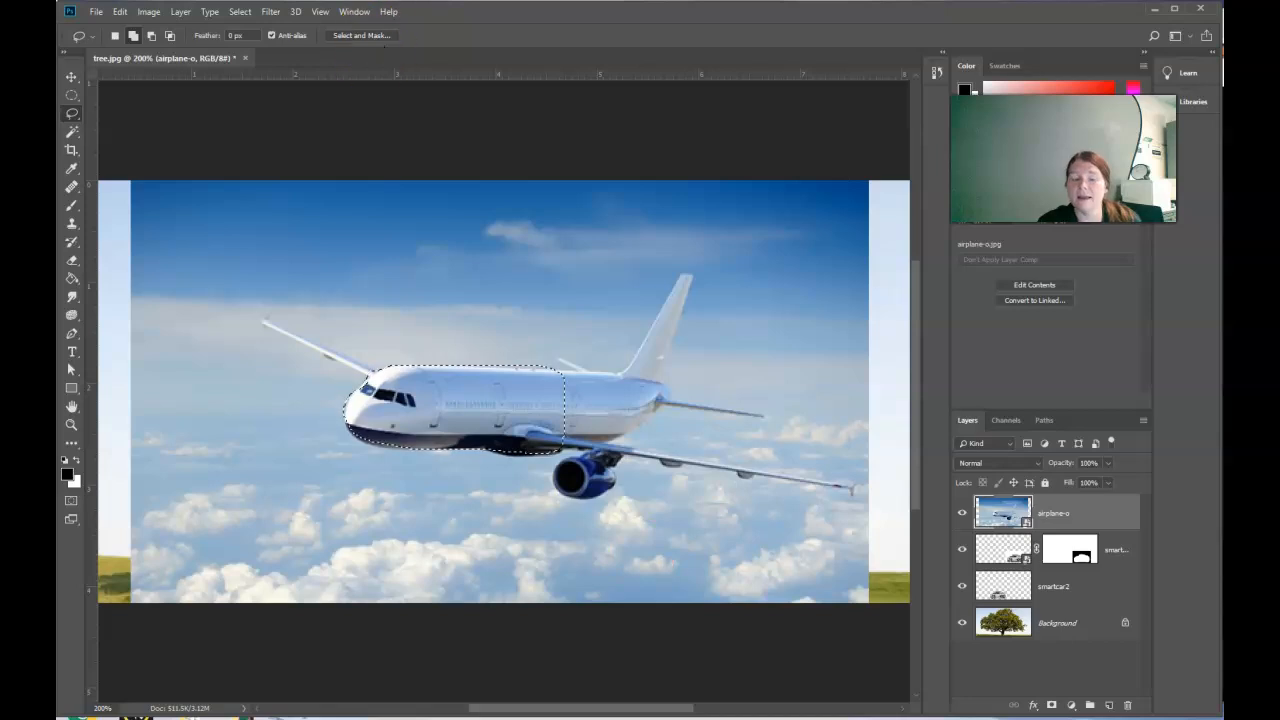
- Switch back to Photopea and delete the raster mask from the airplane-o layer
{"action": "mouse_move", "coordinate": [557, 716]}
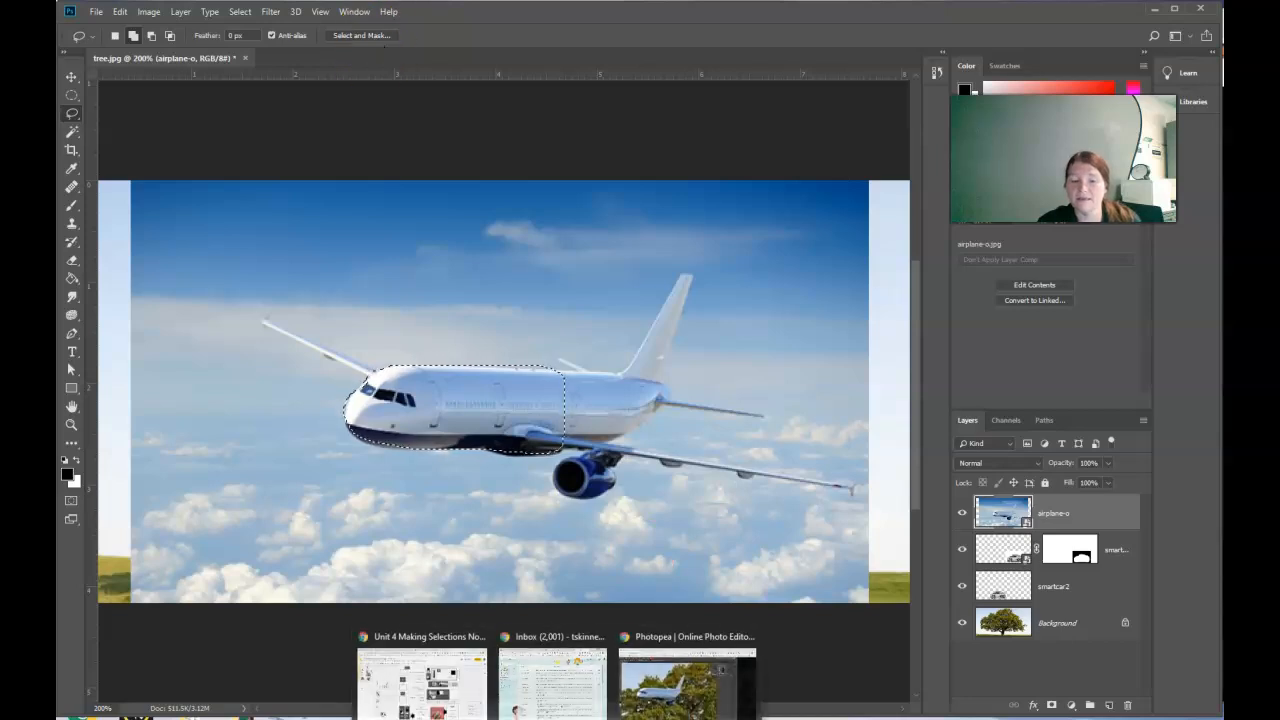
{"action": "left_click", "coordinate": [686, 677]}
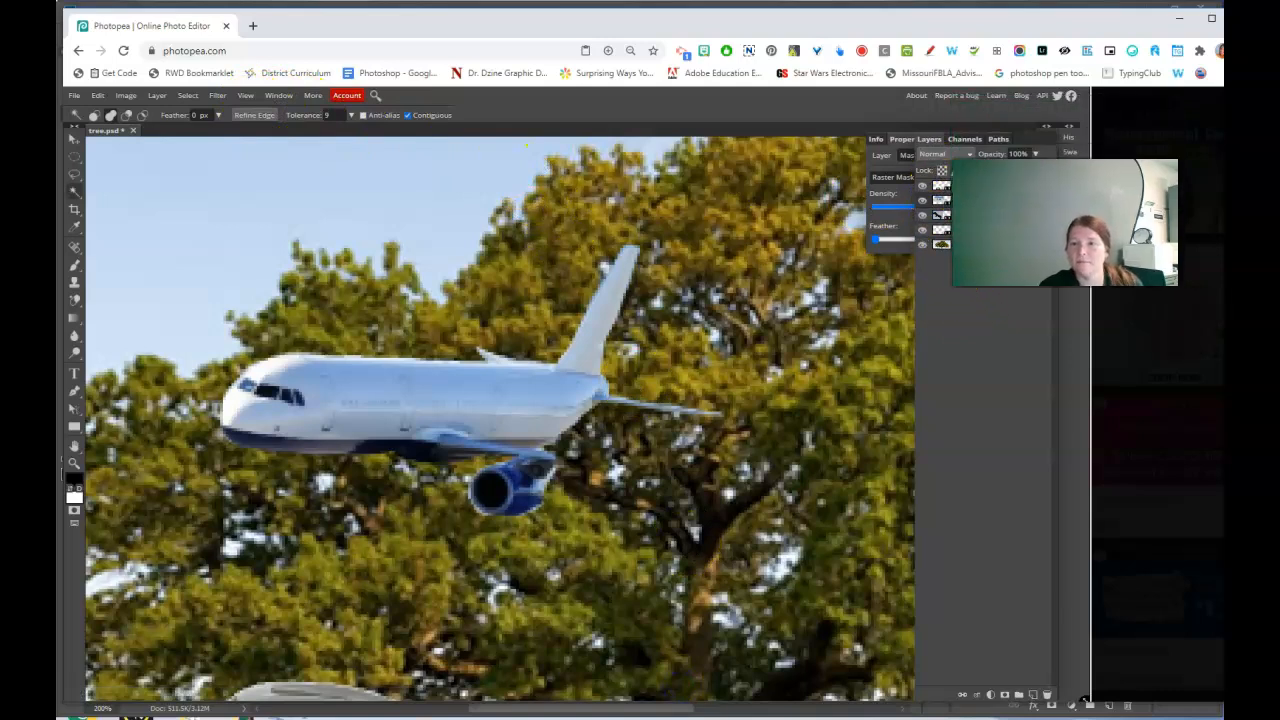
{"action": "right_click", "coordinate": [972, 201]}
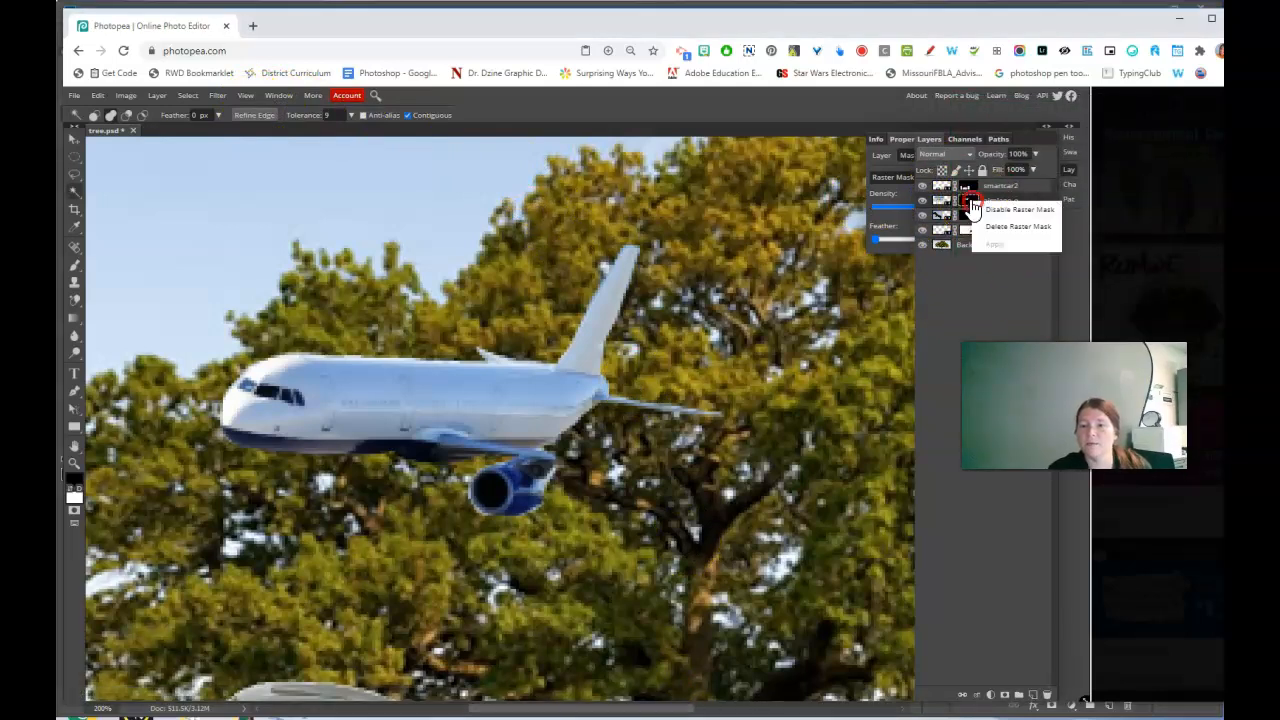
{"action": "left_click", "coordinate": [1010, 227]}
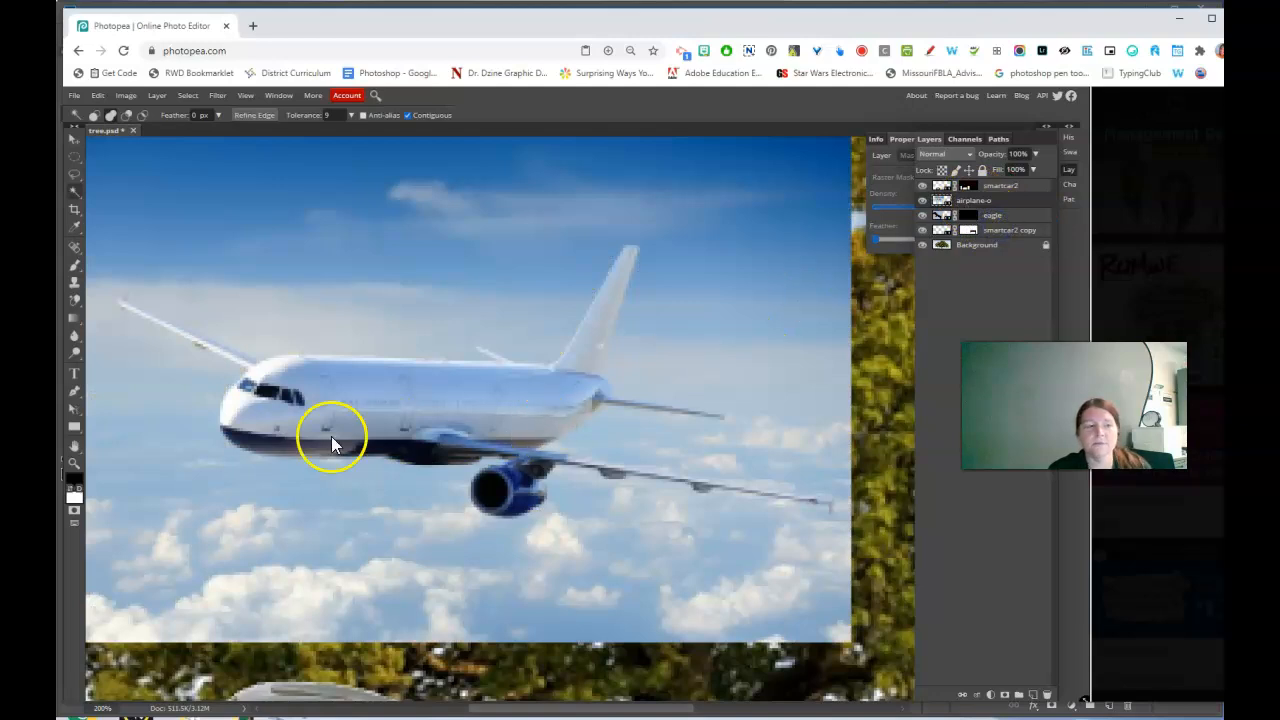
- Outline the nose and front part of the airplane's fuselage on the airplane-o layer with the Lasso
{"action": "left_click", "coordinate": [76, 176]}
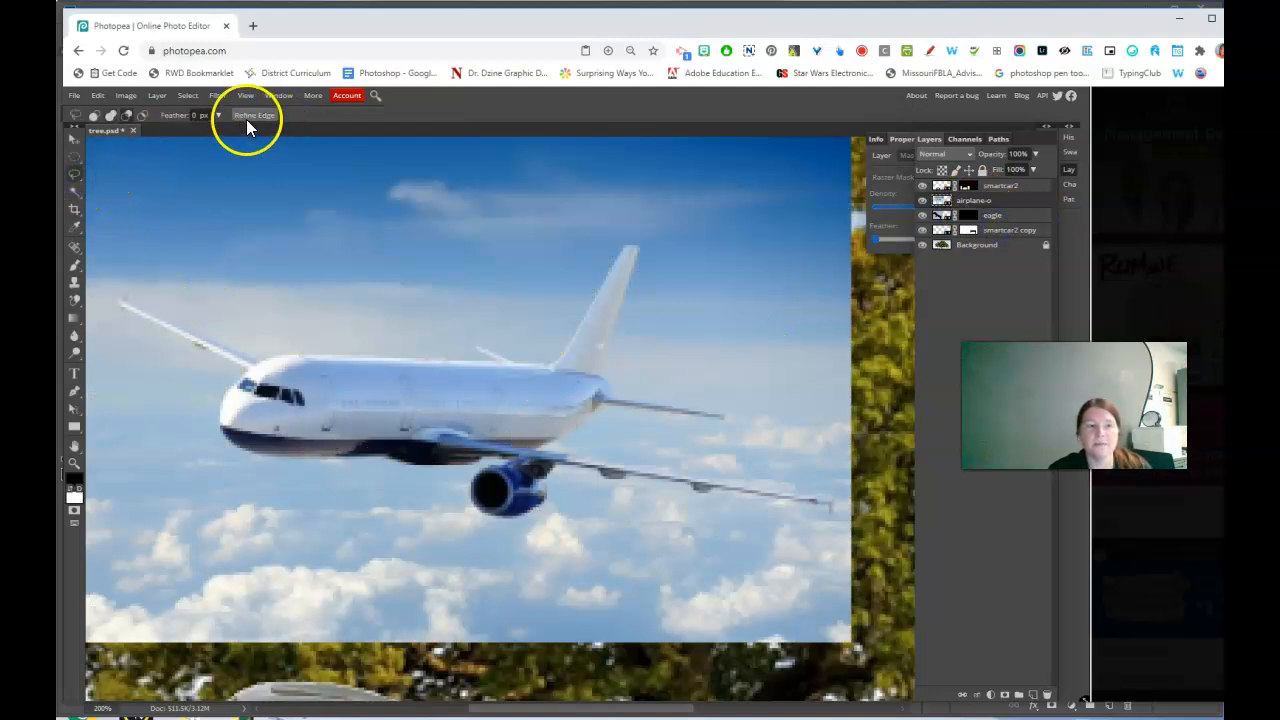
{"action": "left_click_drag", "start_coordinate": [242, 372], "coordinate": [226, 398]}
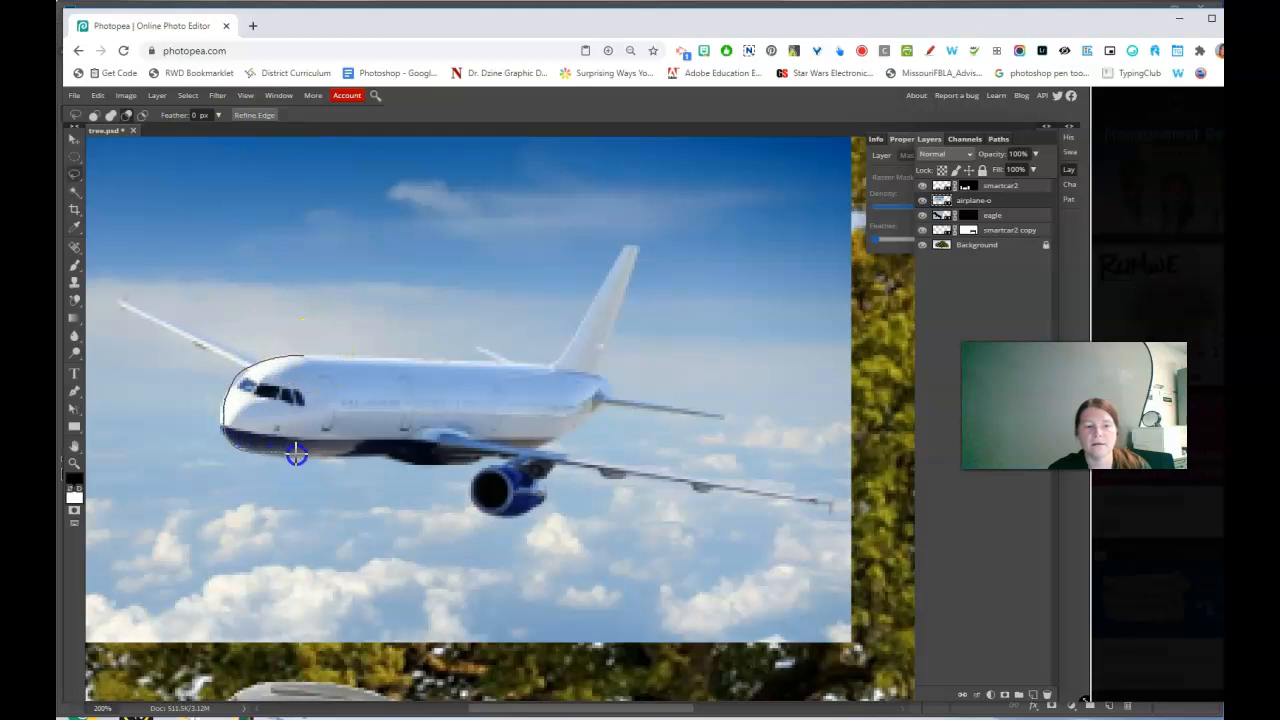
{"action": "mouse_move", "coordinate": [399, 459]}
{"action": "left_mouse_down"}
{"action": "mouse_move", "coordinate": [437, 447]}
{"action": "mouse_move", "coordinate": [448, 389]}
{"action": "left_mouse_up"}
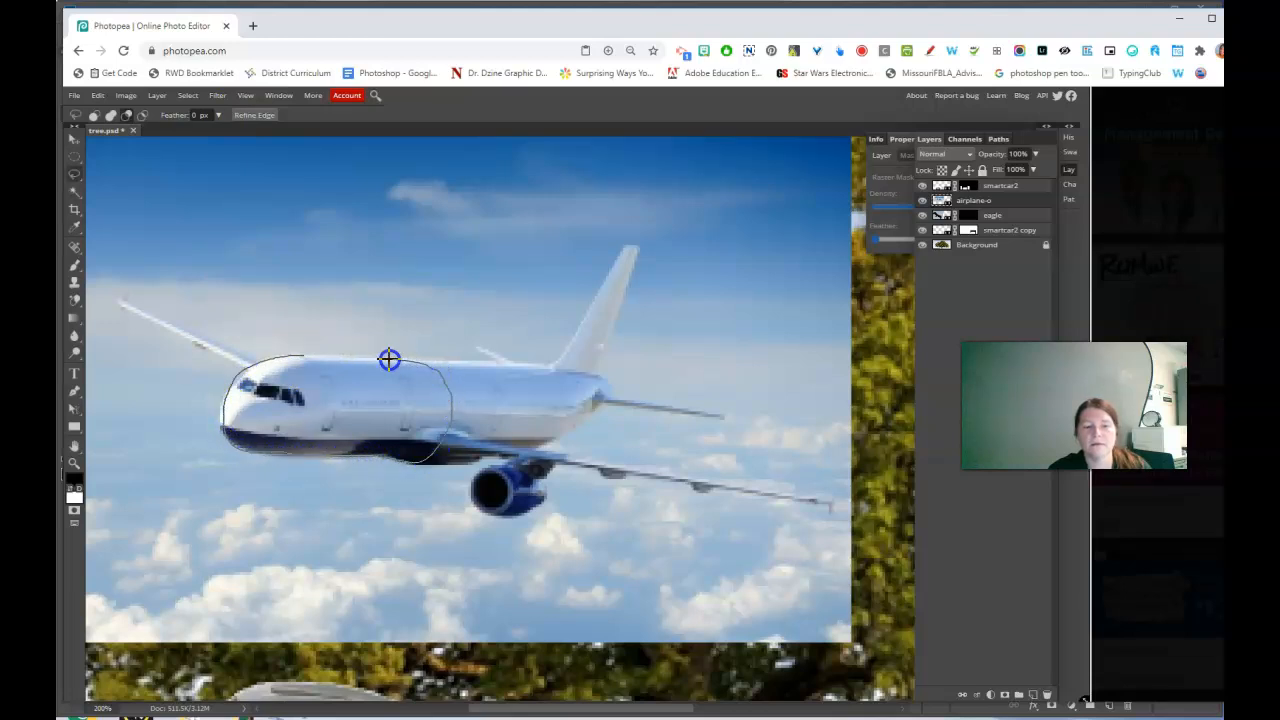
{"action": "left_click_drag", "start_coordinate": [312, 355], "coordinate": [297, 354]}
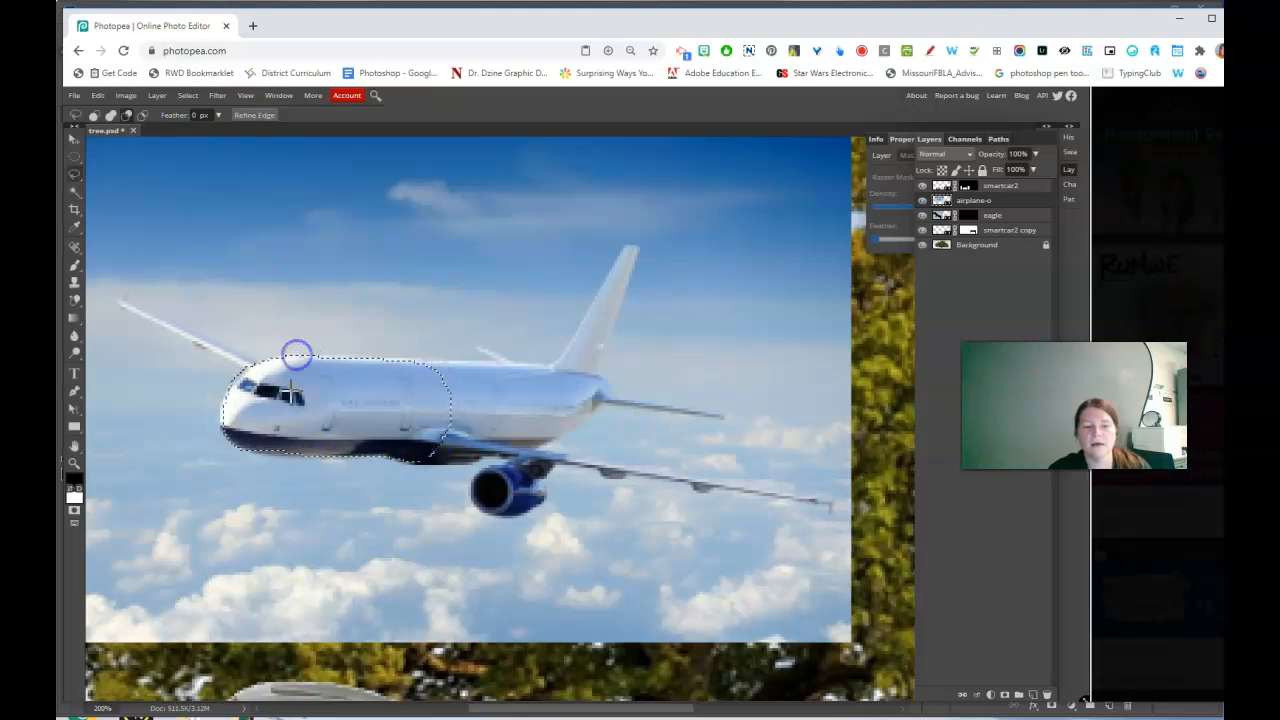
- Open Refine Edge for the airplane's fuselage selection and set the border to 0
{"action": "left_click", "coordinate": [258, 116]}
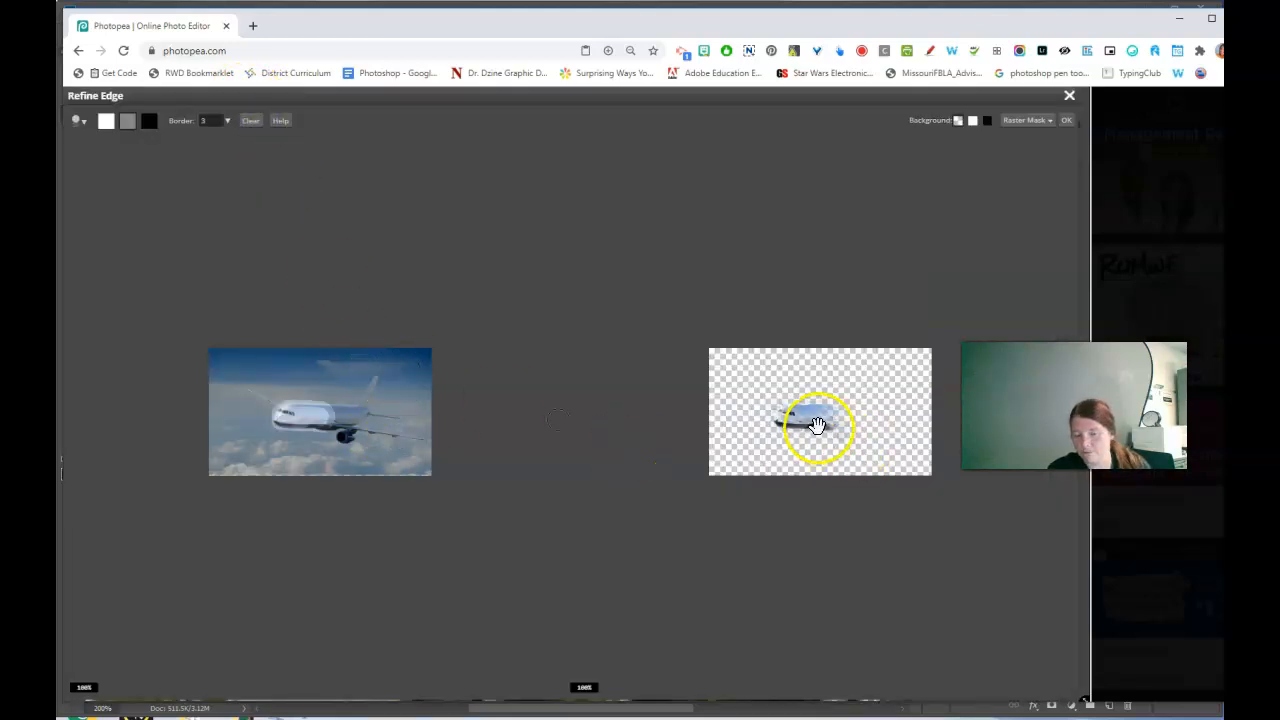
{"action": "scroll", "coordinate": [817, 428], "scroll_direction": "up", "scroll_amount": 3}
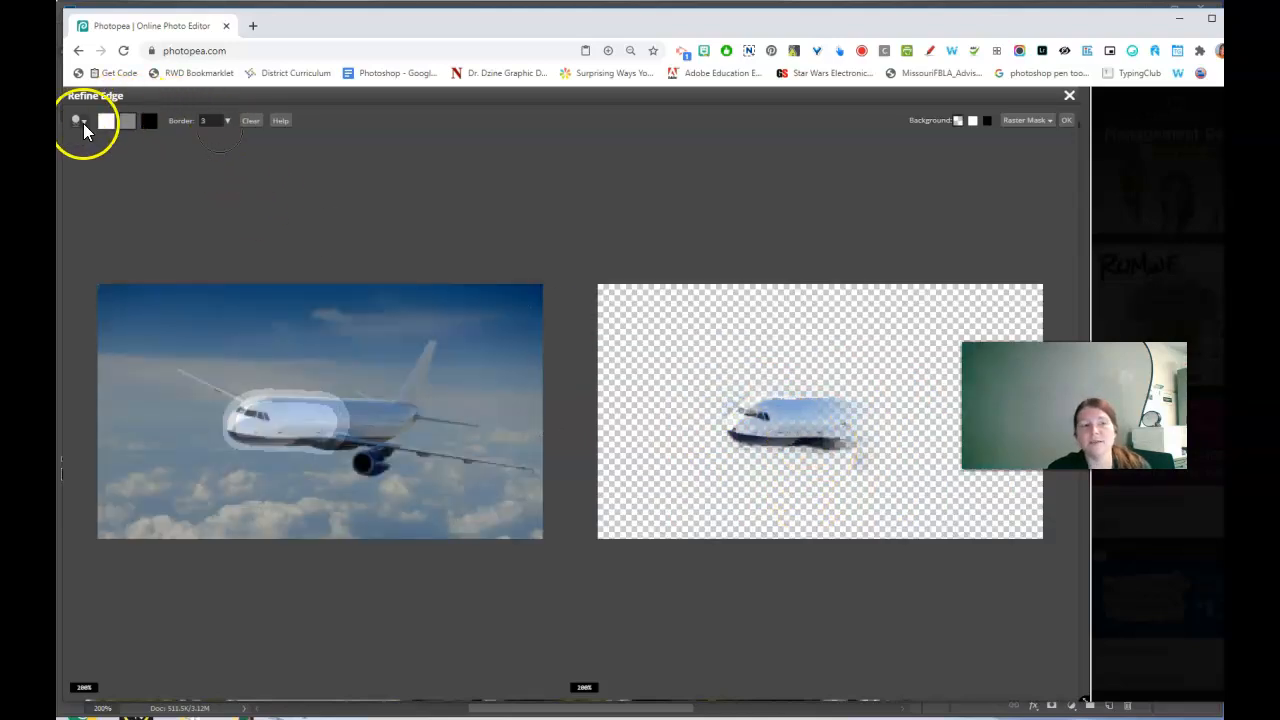
{"action": "left_click", "coordinate": [228, 121]}
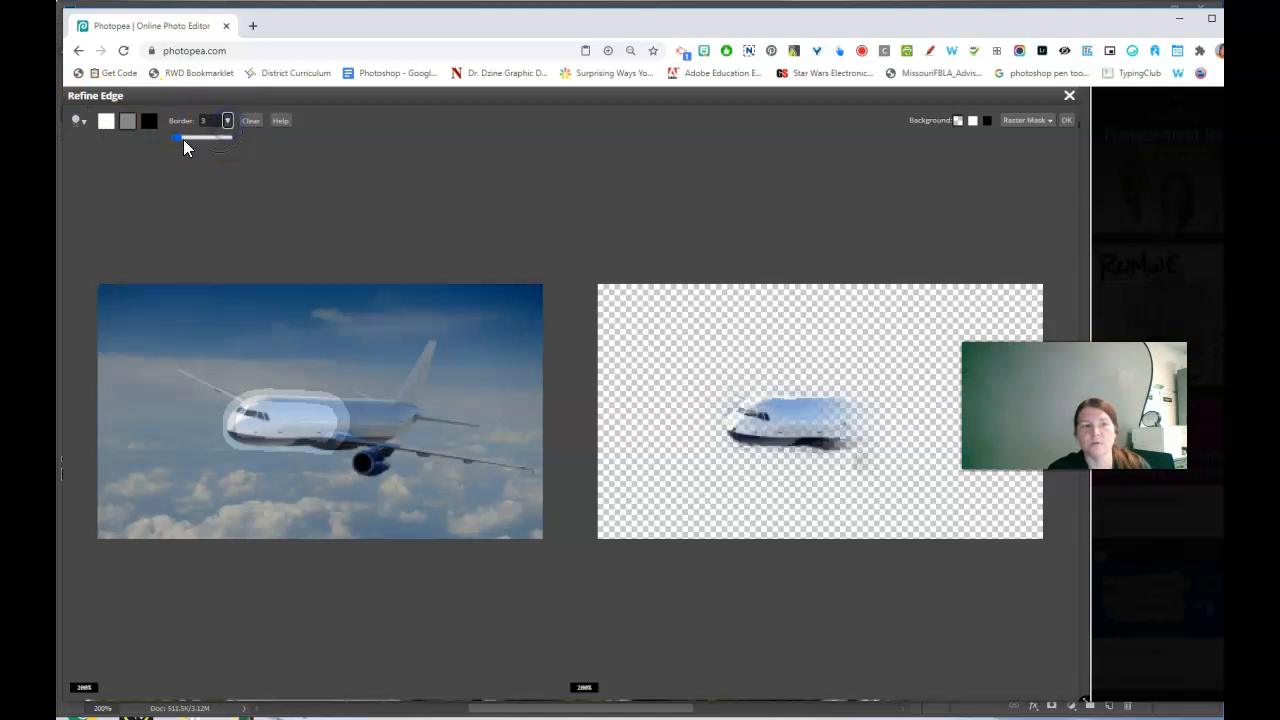
{"action": "left_click_drag", "start_coordinate": [184, 141], "coordinate": [170, 138]}
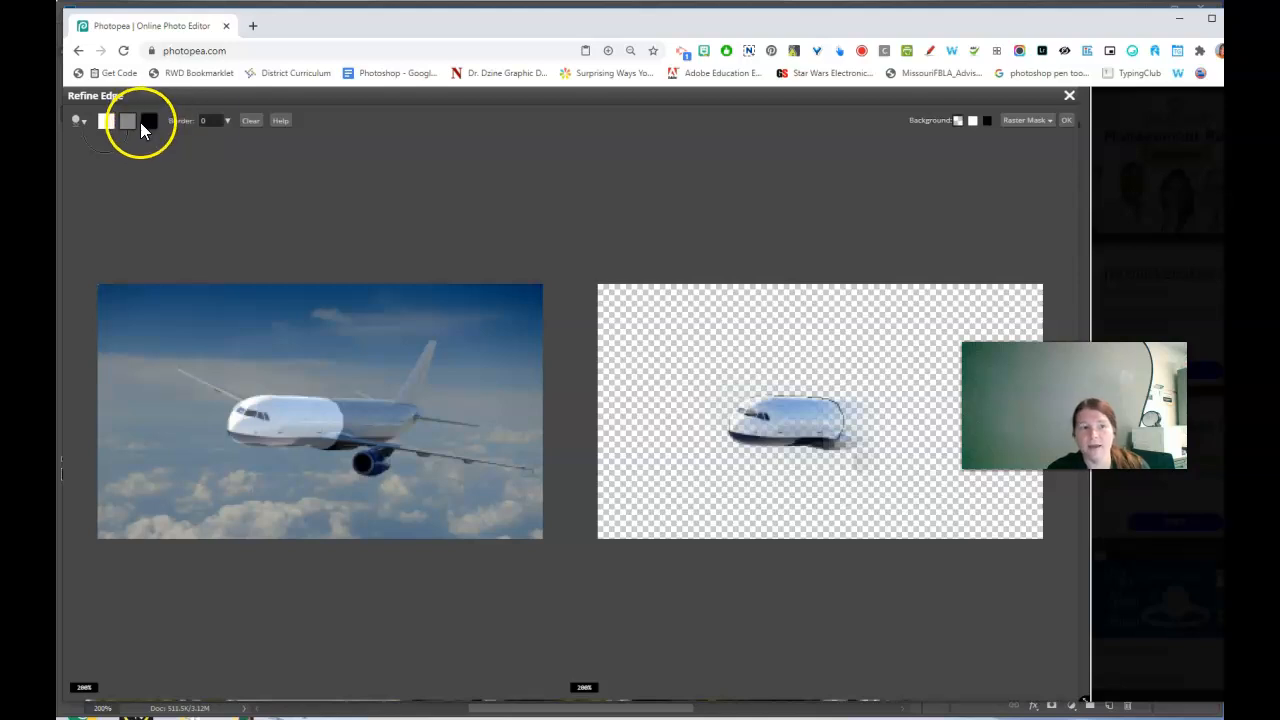
- Paint the rest of the airplane's fuselage, the engine and the lower belly white as areas to keep
{"action": "left_click", "coordinate": [110, 125]}
{"action": "mouse_move", "coordinate": [262, 423]}
{"action": "left_mouse_down"}
{"action": "mouse_move", "coordinate": [380, 417]}
{"action": "mouse_move", "coordinate": [337, 423]}
{"action": "mouse_move", "coordinate": [349, 428]}
{"action": "left_mouse_up"}
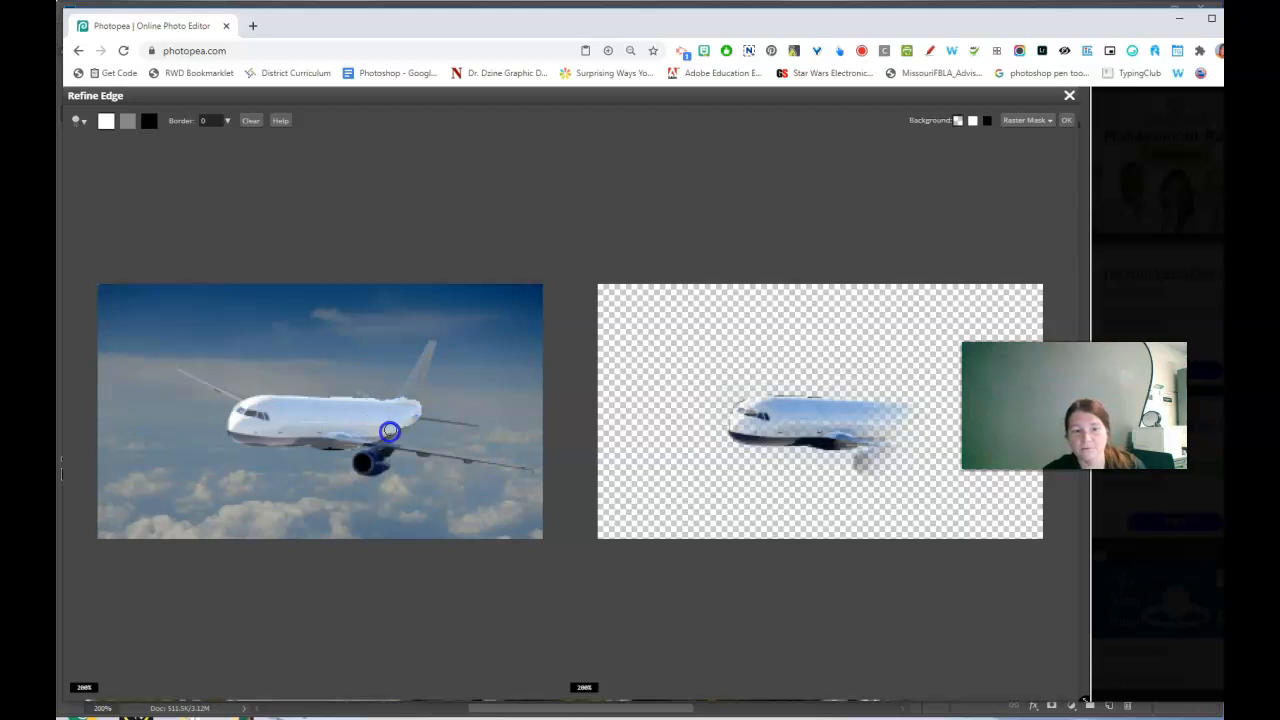
{"action": "left_click_drag", "start_coordinate": [389, 431], "coordinate": [368, 440]}
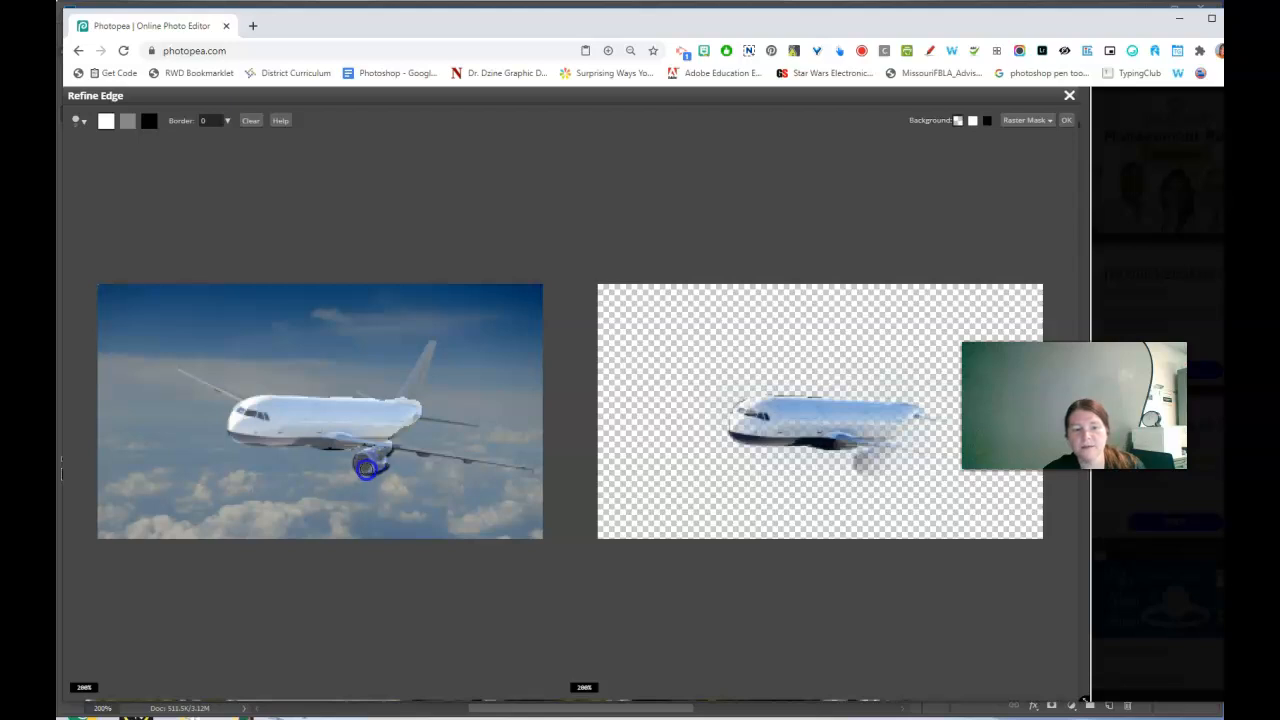
{"action": "left_click_drag", "start_coordinate": [385, 466], "coordinate": [385, 466]}
{"action": "left_click_drag", "start_coordinate": [311, 439], "coordinate": [267, 440]}
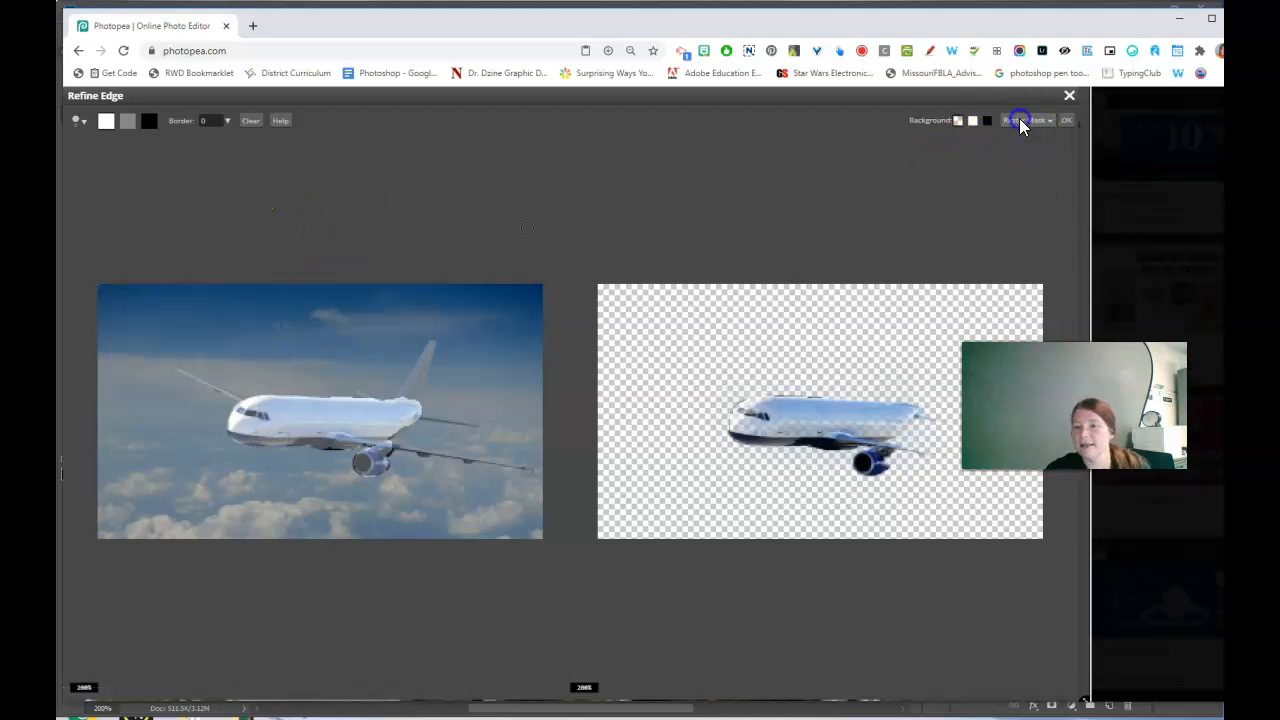
- Output the refined airplane selection as a Raster Mask and apply it
{"action": "left_click", "coordinate": [1020, 120]}
{"action": "left_click", "coordinate": [1022, 161]}
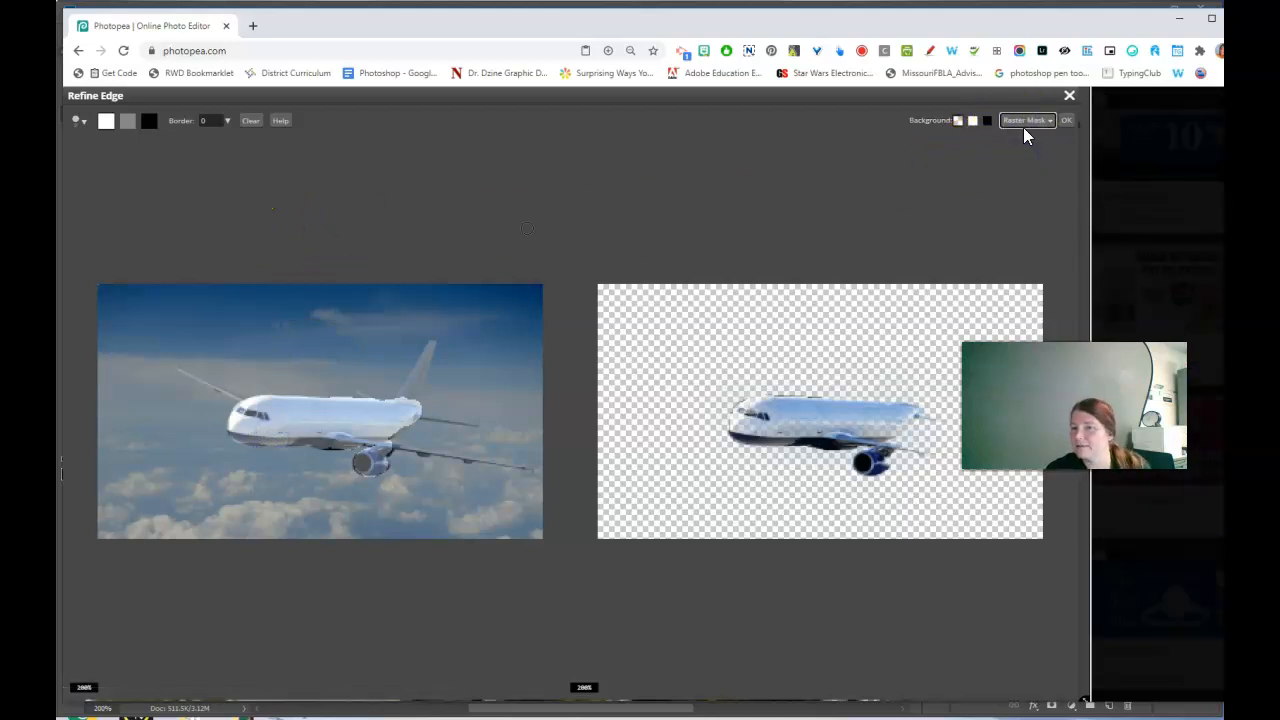
{"action": "left_click", "coordinate": [1065, 120]}
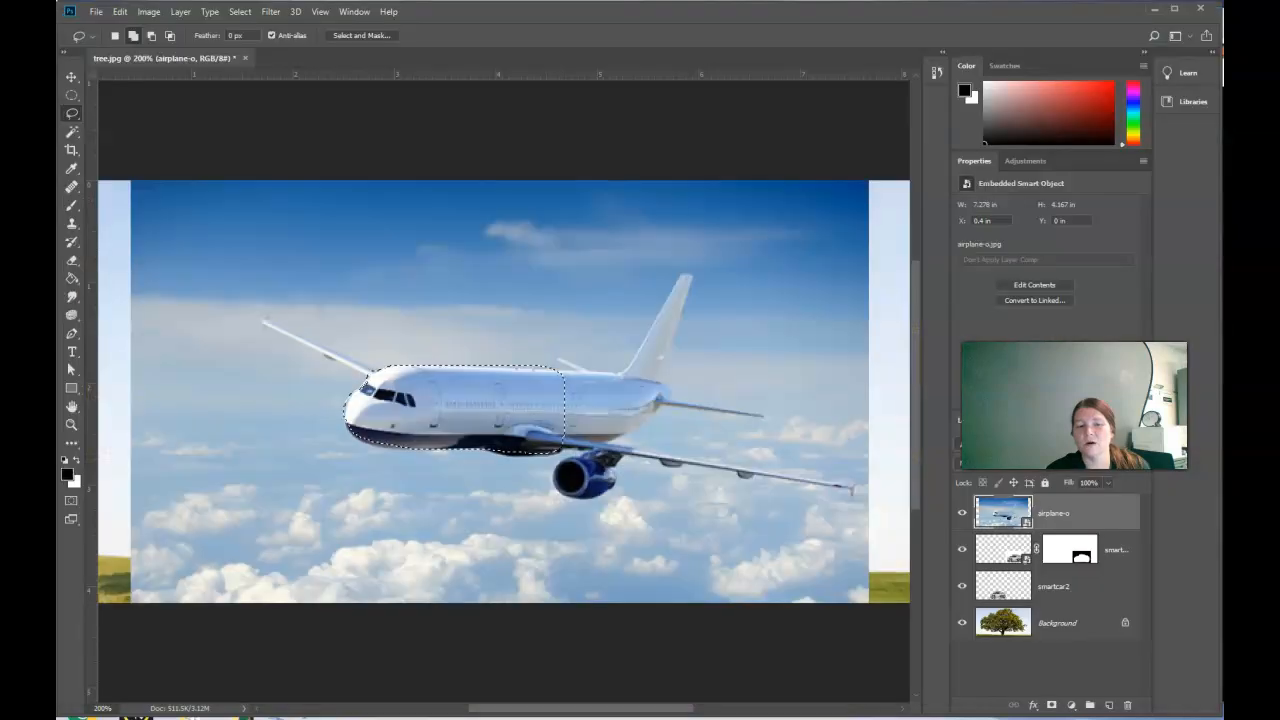
- In Photoshop, open Select and Mask for the fuselage selection and preview it On Black at 76% opacity
{"action": "left_click", "coordinate": [375, 37]}
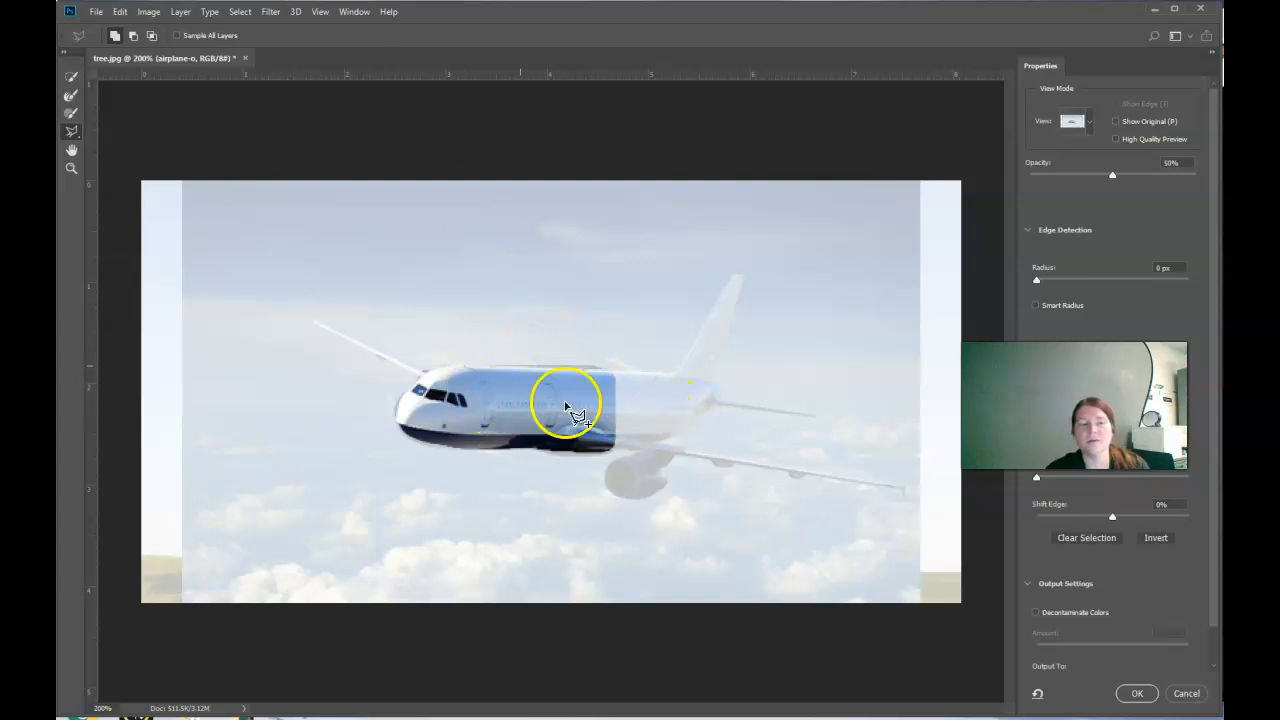
{"action": "left_click", "coordinate": [1090, 127]}
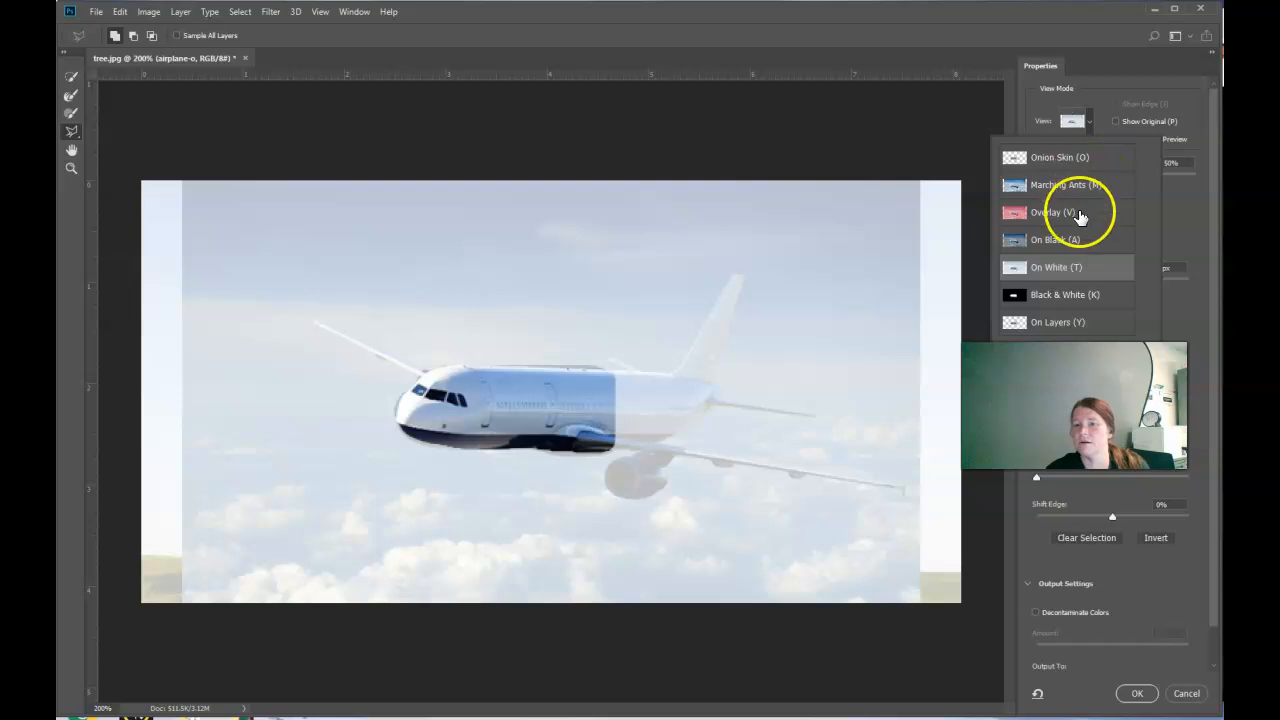
{"action": "left_click", "coordinate": [1062, 242]}
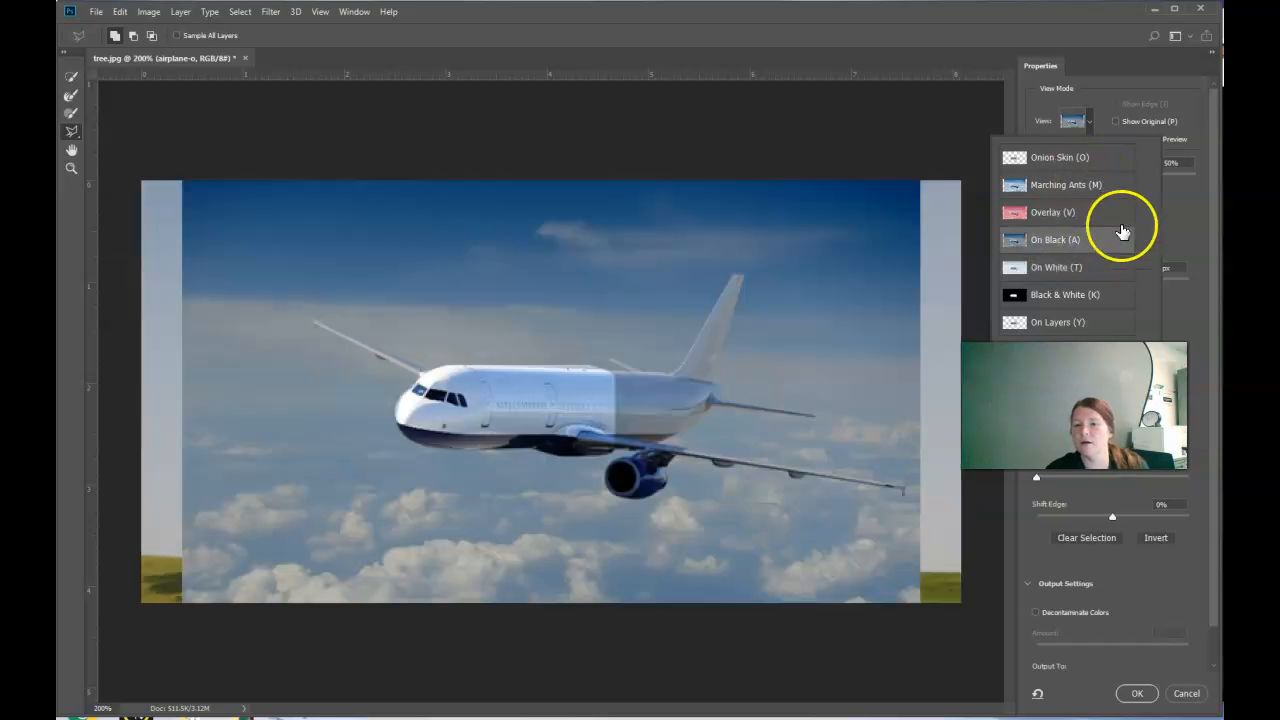
{"action": "left_click_drag", "start_coordinate": [1106, 173], "coordinate": [1157, 193]}
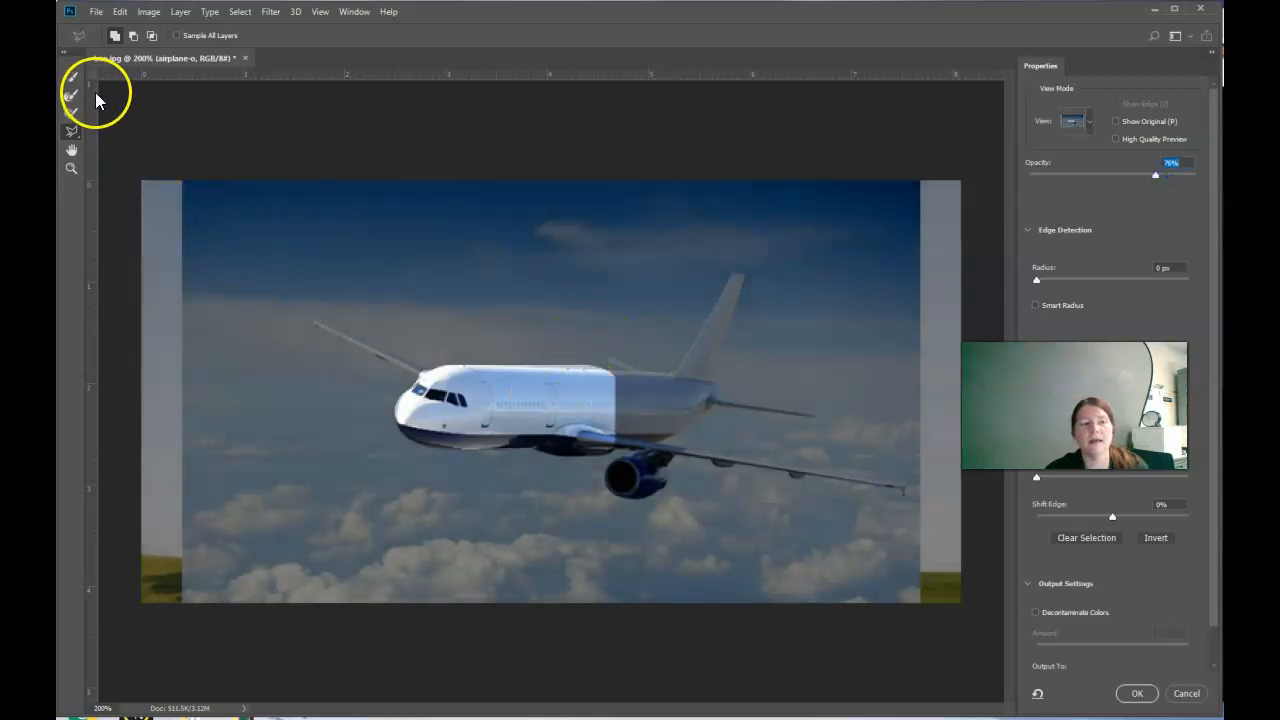
- Add the rear part of the airplane's fuselage to the selection with an enlarged Brush
{"action": "left_click", "coordinate": [73, 116]}
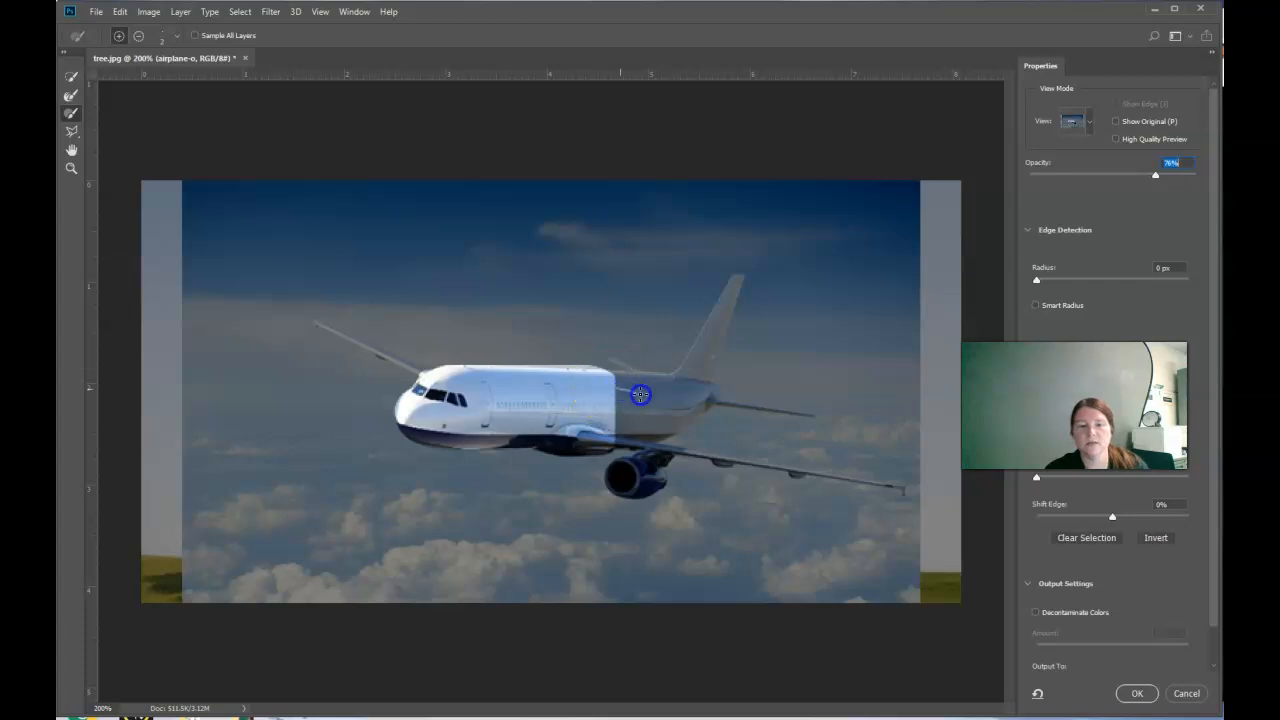
{"action": "key", "text": "bracketright"}
{"action": "key", "text": "bracketright"}
{"action": "key", "text": "bracketright"}
{"action": "key", "text": "bracketright"}
{"action": "key", "text": "bracketright"}
{"action": "key", "text": "bracketright"}
{"action": "key", "text": "bracketright"}
{"action": "key", "text": "bracketright"}
{"action": "key", "text": "bracketright"}
{"action": "key", "text": "bracketright"}
{"action": "key", "text": "bracketright"}
{"action": "key", "text": "bracketright"}
{"action": "key", "text": "bracketright"}
{"action": "key", "text": "bracketright"}
{"action": "key", "text": "bracketright"}
{"action": "mouse_move", "coordinate": [614, 409]}
{"action": "left_mouse_down"}
{"action": "mouse_move", "coordinate": [660, 406]}
{"action": "mouse_move", "coordinate": [611, 402]}
{"action": "mouse_move", "coordinate": [582, 434]}
{"action": "mouse_move", "coordinate": [431, 427]}
{"action": "left_mouse_up"}
{"action": "key", "text": "bracketleft"}
{"action": "key", "text": "bracketleft"}
{"action": "key", "text": "bracketleft"}
{"action": "key", "text": "bracketleft"}
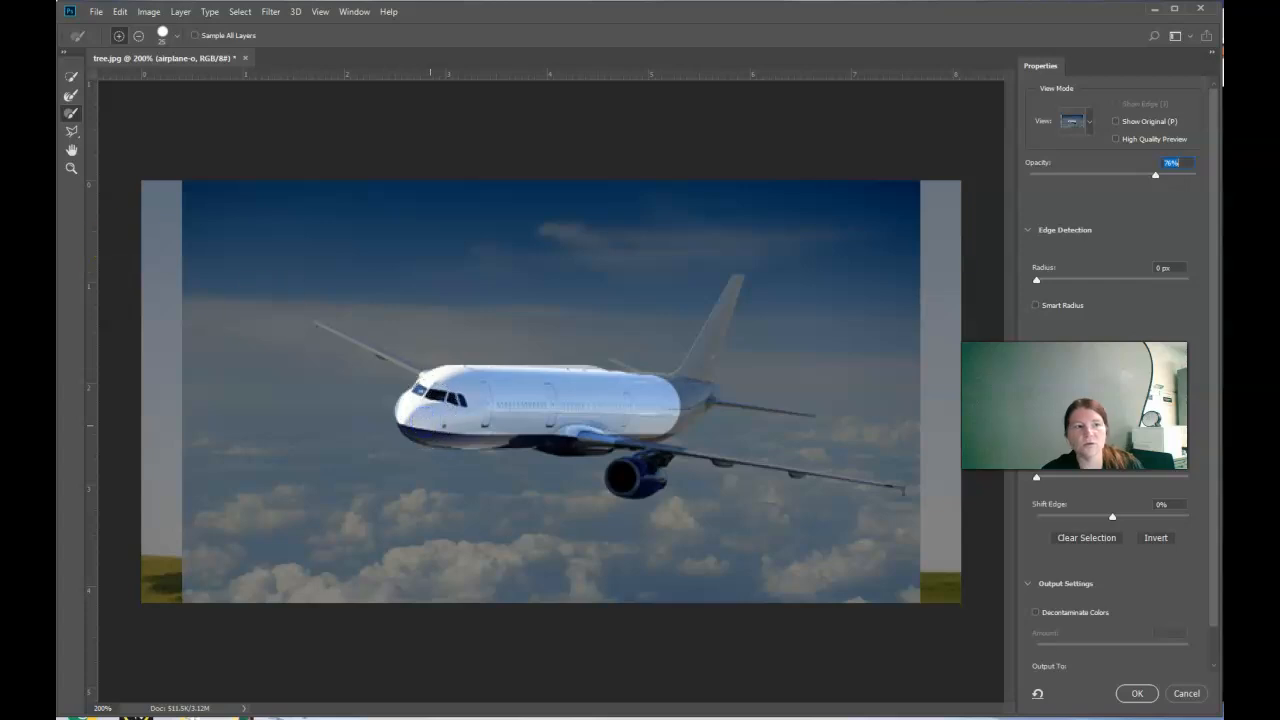
- Add the tail end of the fuselage and the vertical tail fin to the selection with the Lasso
{"action": "left_click_drag", "start_coordinate": [71, 131], "coordinate": [102, 137]}
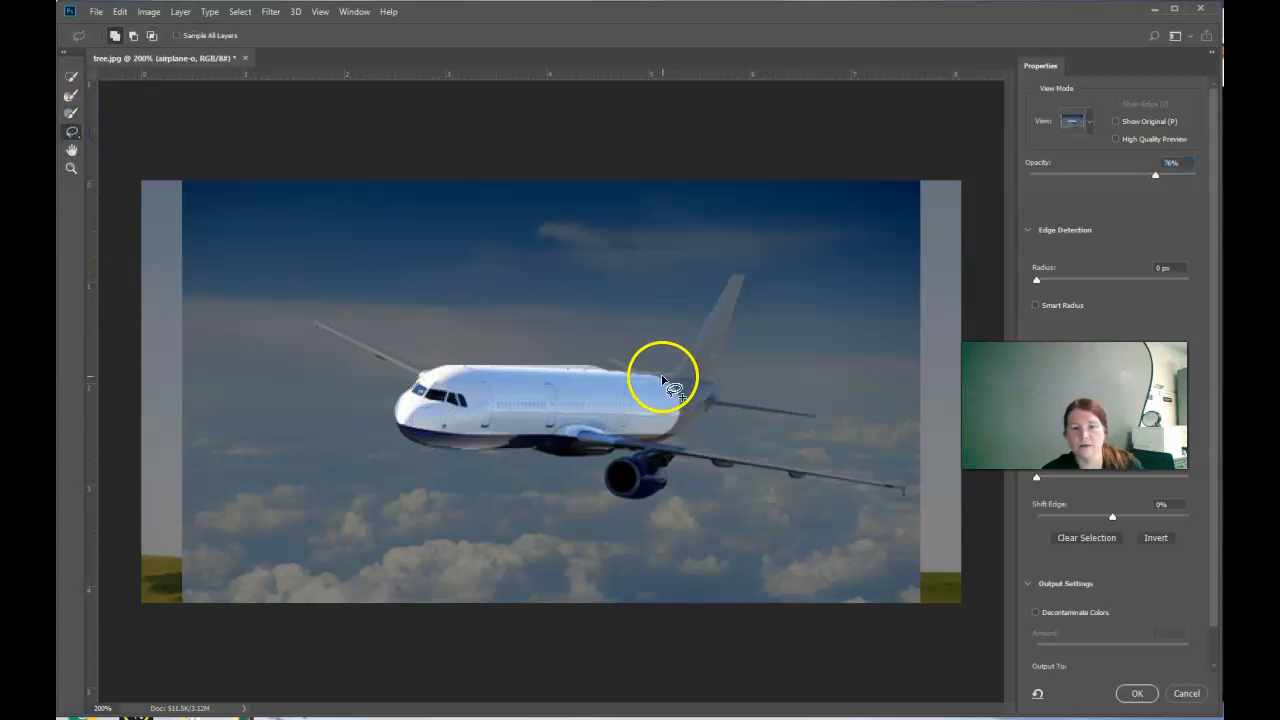
{"action": "left_click_drag", "start_coordinate": [657, 376], "coordinate": [692, 376]}
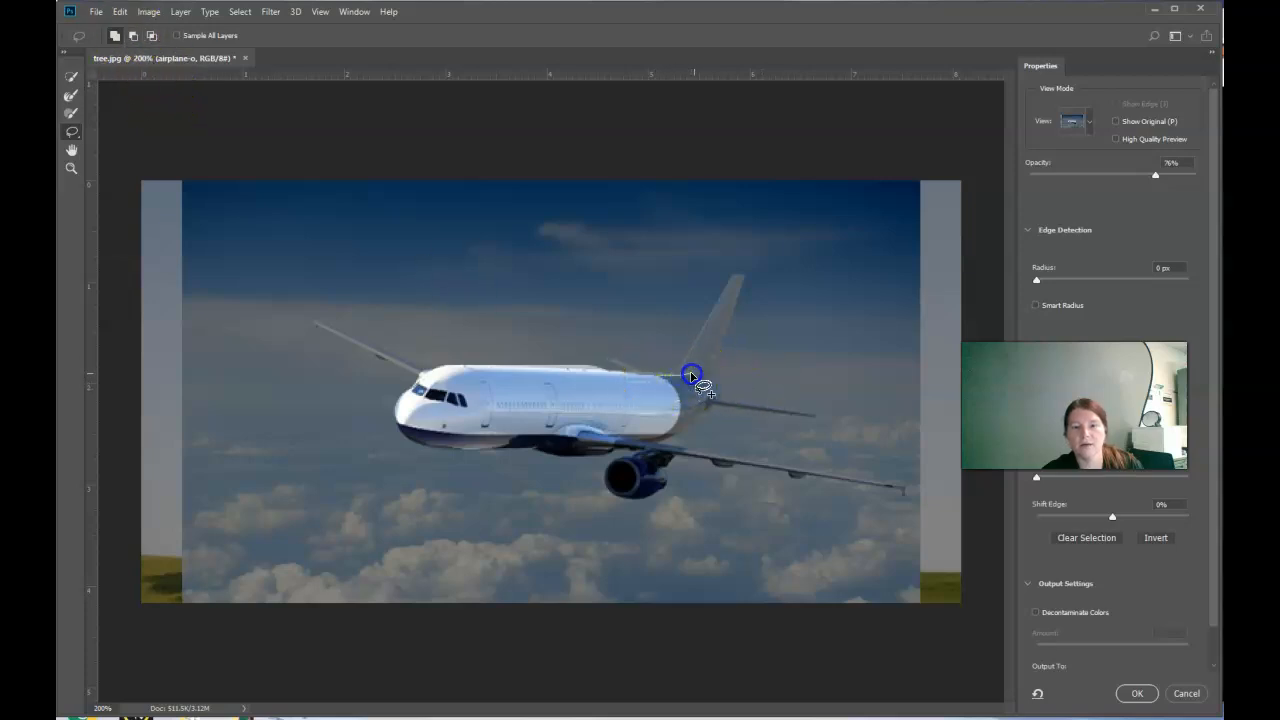
{"action": "left_click_drag", "start_coordinate": [684, 435], "coordinate": [609, 417]}
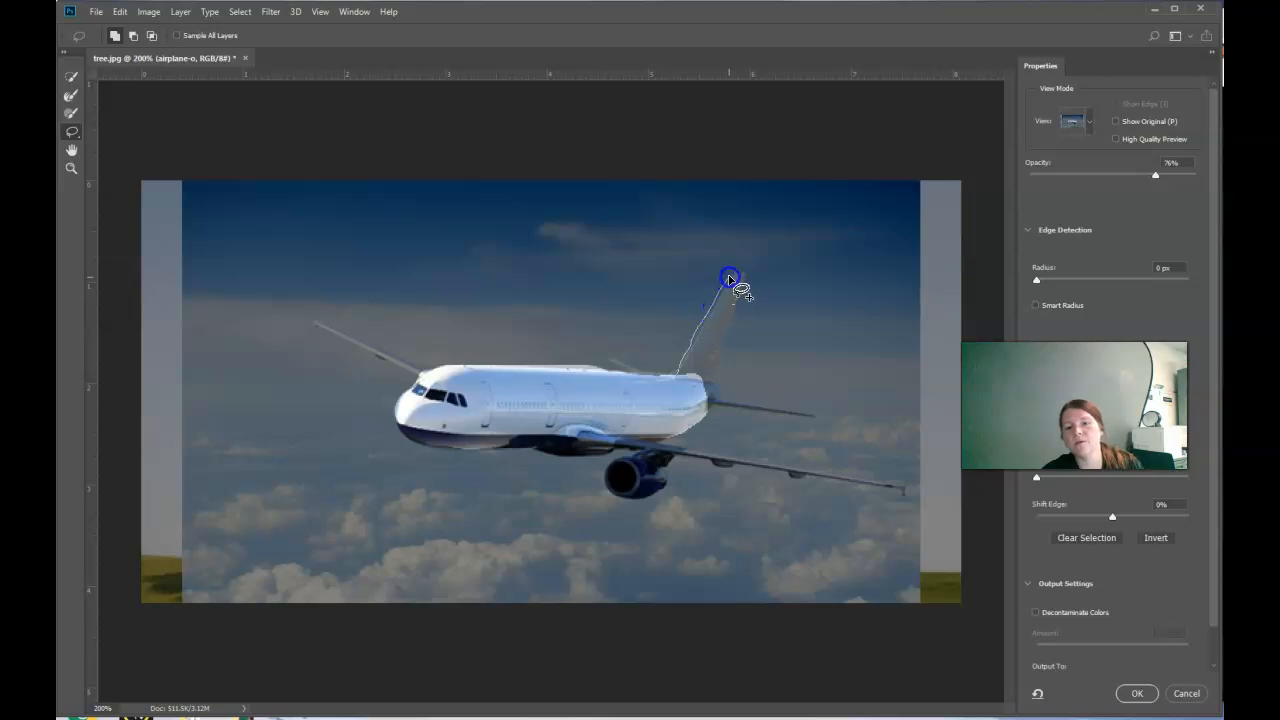
{"action": "left_click_drag", "start_coordinate": [705, 399], "coordinate": [677, 395]}
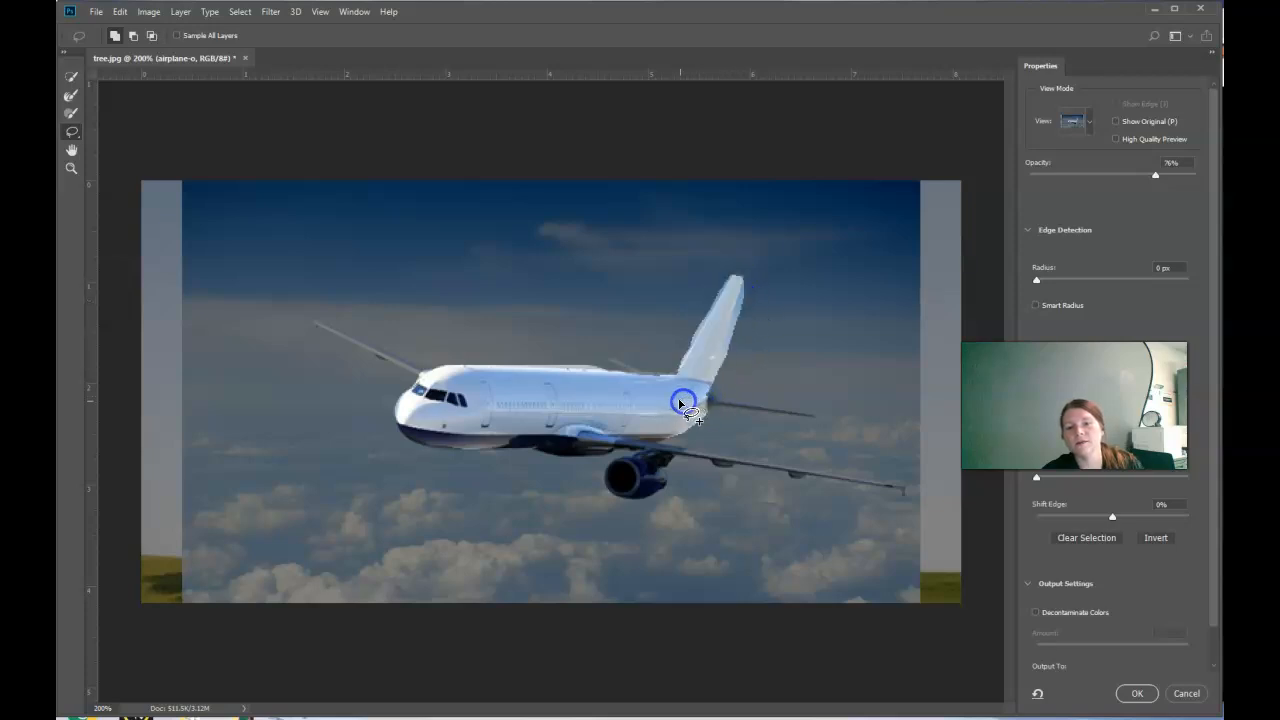
- Trim the excess around the tail fin from the selection with the Lasso and the Brush in subtract mode
{"action": "left_click", "coordinate": [132, 36]}
{"action": "left_click_drag", "start_coordinate": [746, 287], "coordinate": [746, 287]}
{"action": "left_click_drag", "start_coordinate": [728, 342], "coordinate": [737, 377]}
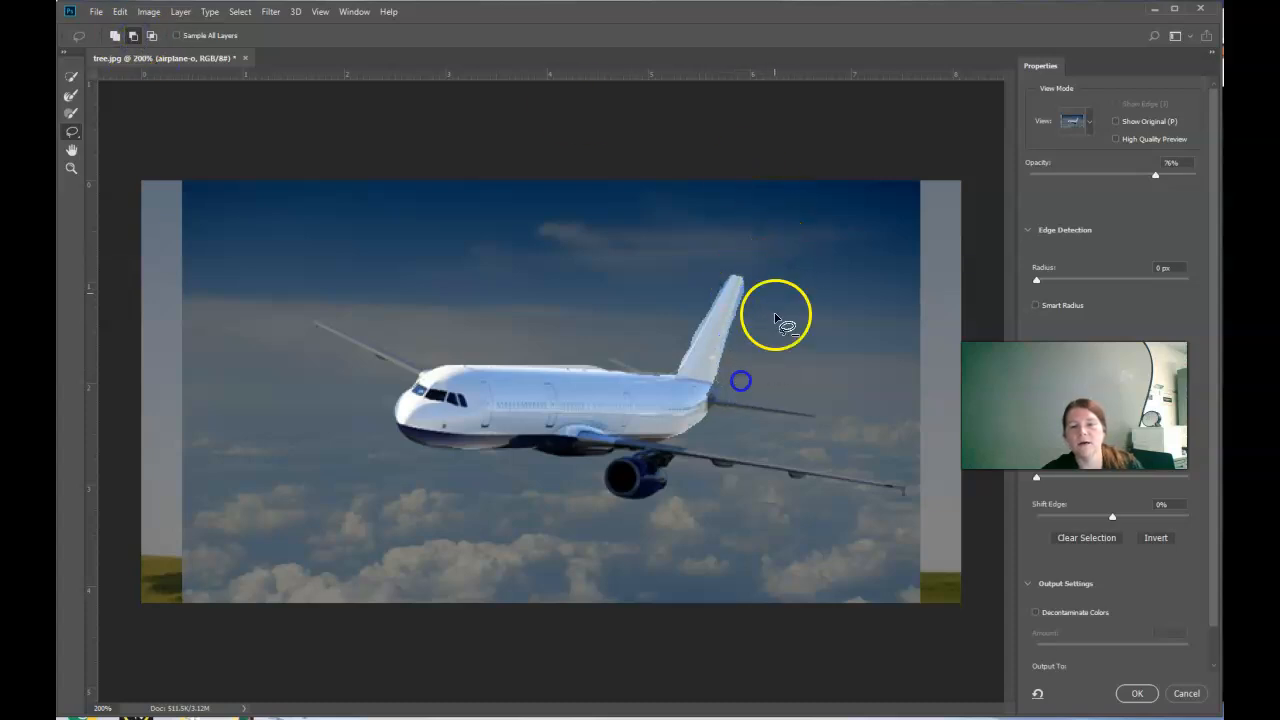
{"action": "left_click", "coordinate": [76, 113]}
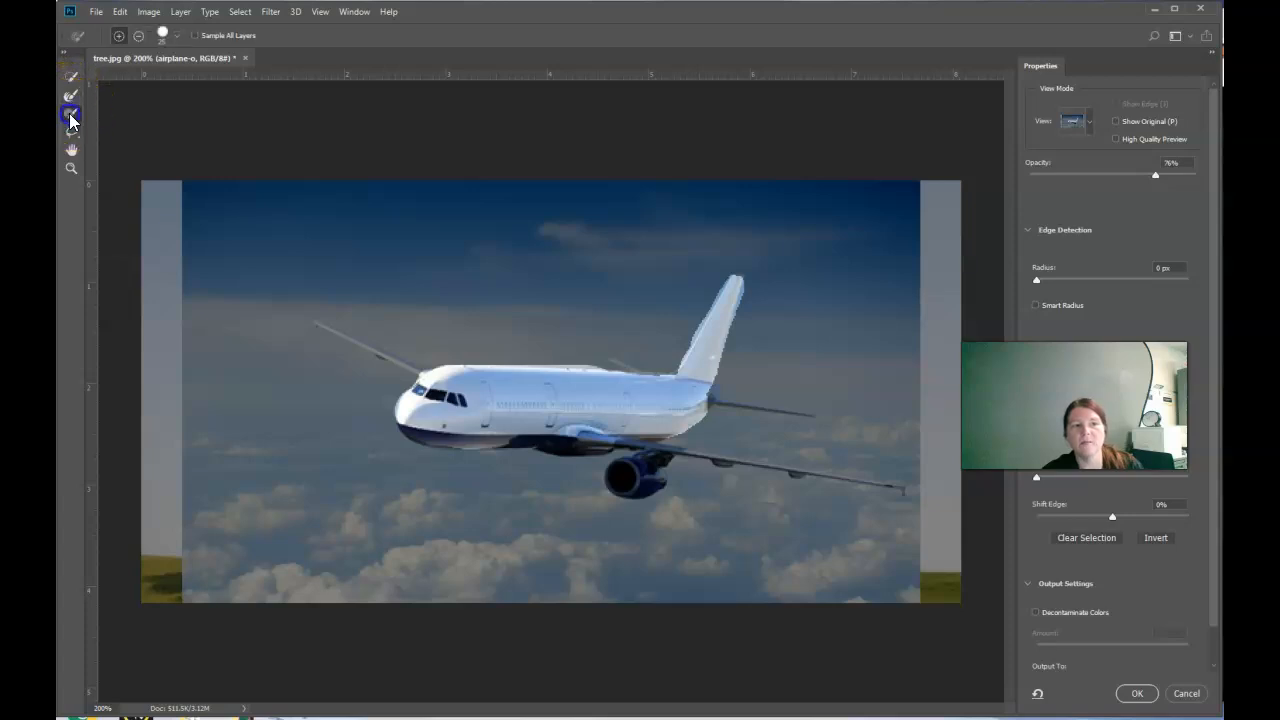
{"action": "left_click_drag", "start_coordinate": [758, 302], "coordinate": [735, 385]}
{"action": "mouse_move", "coordinate": [666, 337]}
{"action": "left_mouse_down"}
{"action": "mouse_move", "coordinate": [701, 274]}
{"action": "mouse_move", "coordinate": [654, 366]}
{"action": "left_mouse_up"}
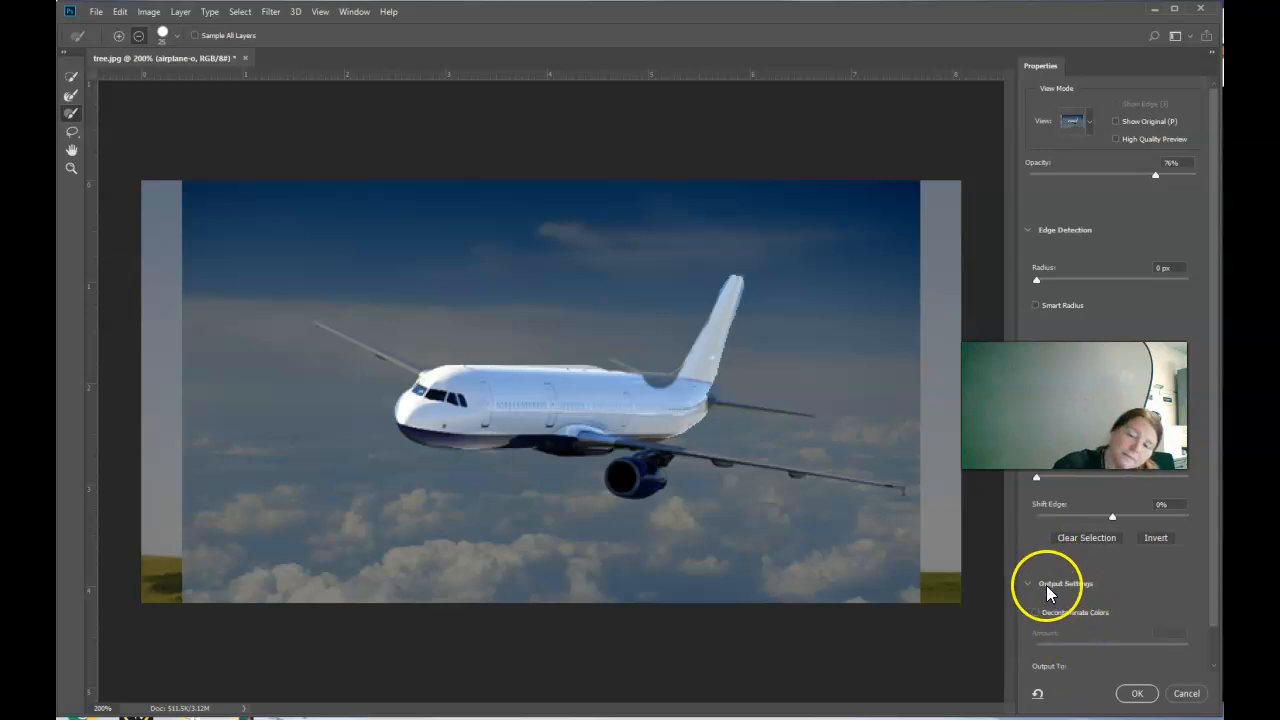
- Output the refined airplane selection to a Layer Mask and apply it
{"action": "scroll", "coordinate": [1063, 612], "scroll_direction": "down", "scroll_amount": 2}
{"action": "left_click", "coordinate": [1113, 628]}
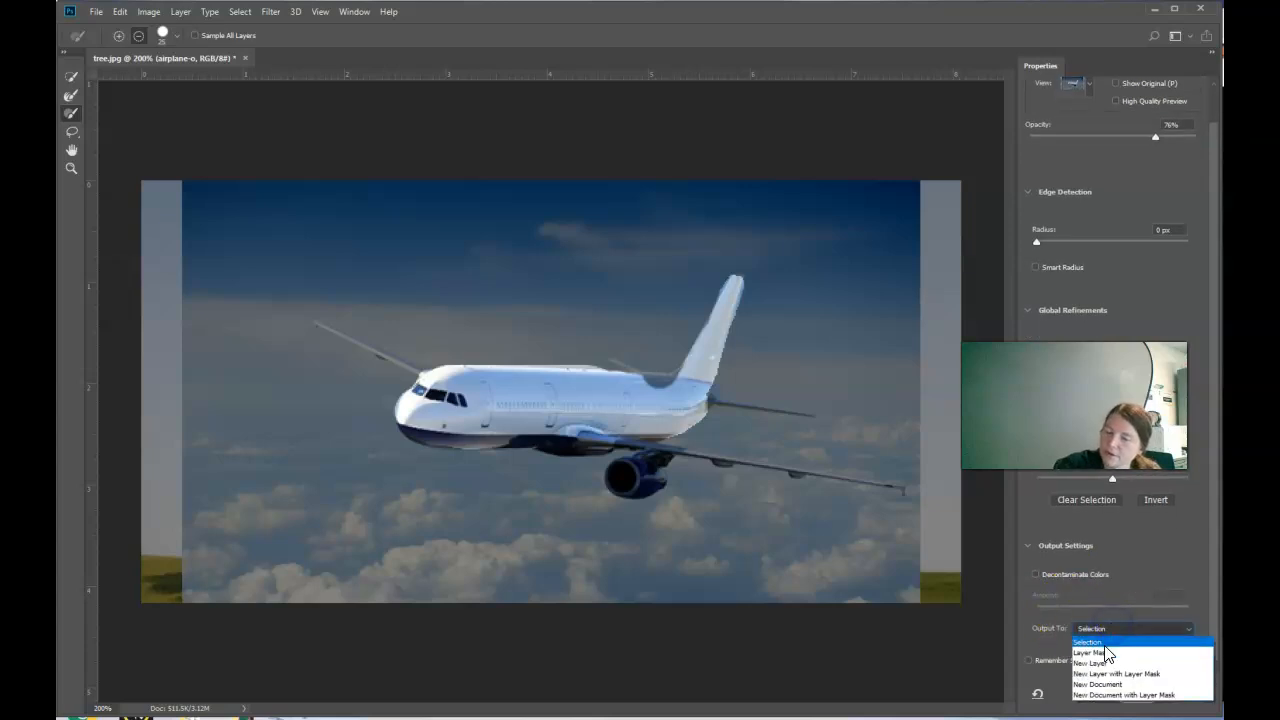
{"action": "left_click", "coordinate": [1092, 653]}
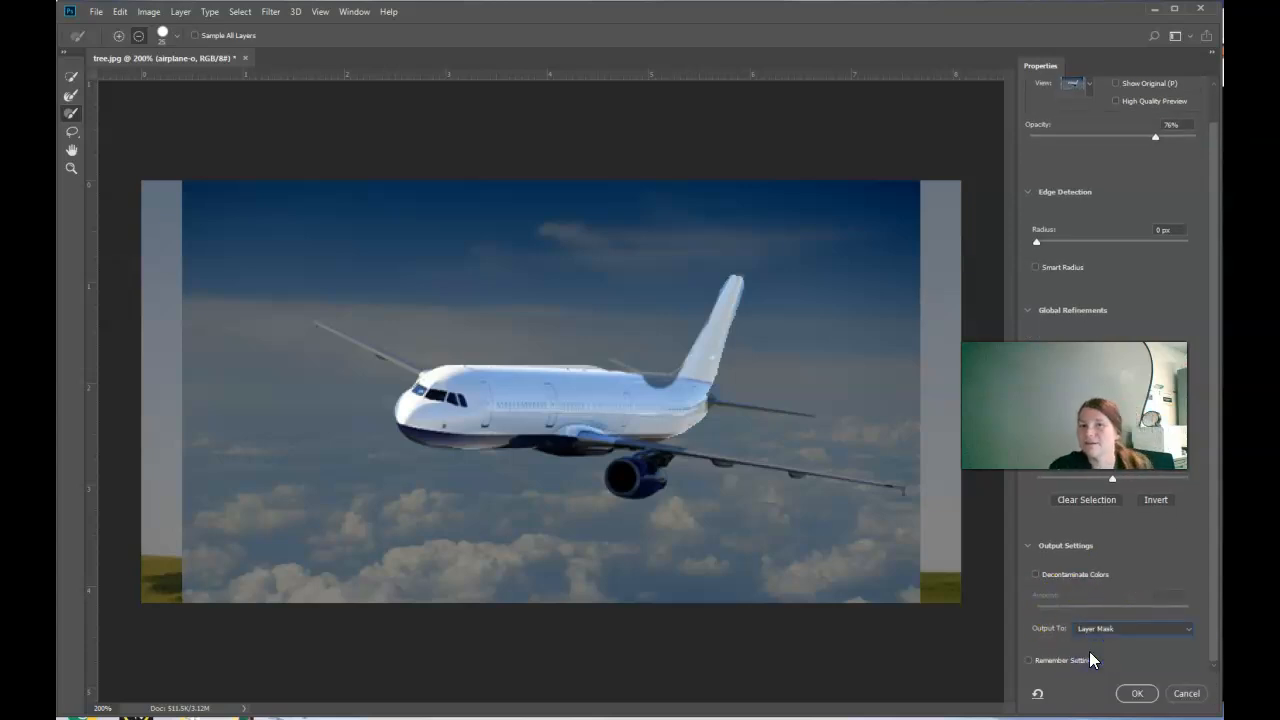
{"action": "left_click", "coordinate": [1136, 694]}
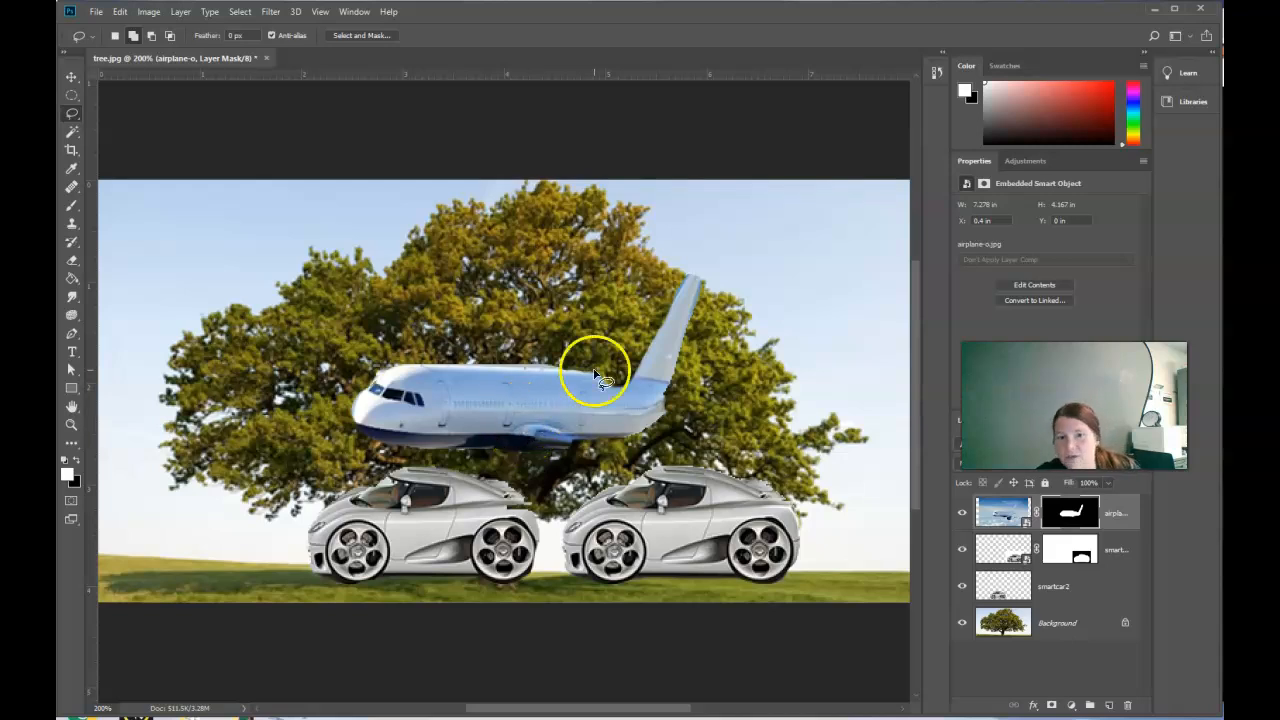
- Reopen the airplane's layer mask for refinement, brush the missing fuselage area ahead of the tail fin back in, and apply it
{"action": "double_click", "coordinate": [1070, 512]}
{"action": "mouse_move", "coordinate": [695, 398]}
{"action": "left_mouse_down"}
{"action": "mouse_move", "coordinate": [677, 408]}
{"action": "mouse_move", "coordinate": [674, 394]}
{"action": "mouse_move", "coordinate": [623, 389]}
{"action": "left_mouse_up"}
{"action": "mouse_move", "coordinate": [511, 401]}
{"action": "left_mouse_down"}
{"action": "mouse_move", "coordinate": [473, 399]}
{"action": "mouse_move", "coordinate": [471, 419]}
{"action": "mouse_move", "coordinate": [651, 414]}
{"action": "left_mouse_up"}
{"action": "left_click", "coordinate": [1137, 693]}
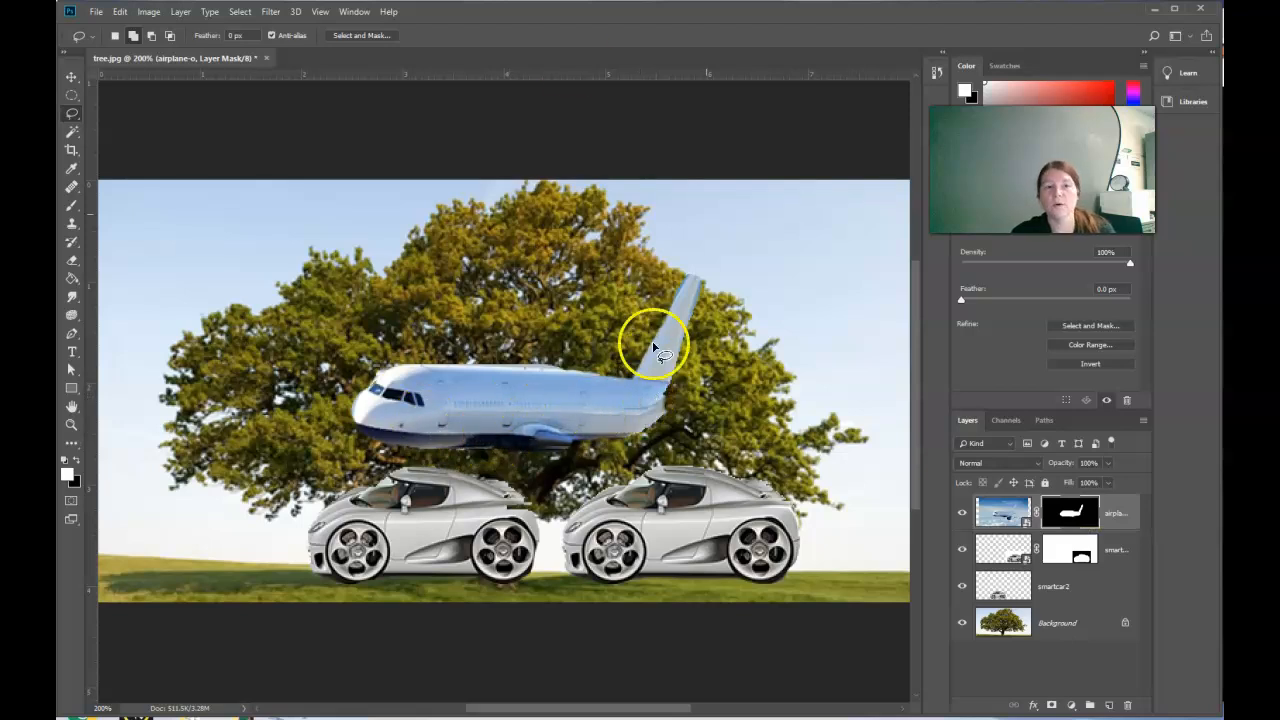
- Open Select and Mask again on the airplane's layer mask, keeping Layer Mask as the output
{"action": "left_click", "coordinate": [350, 35]}
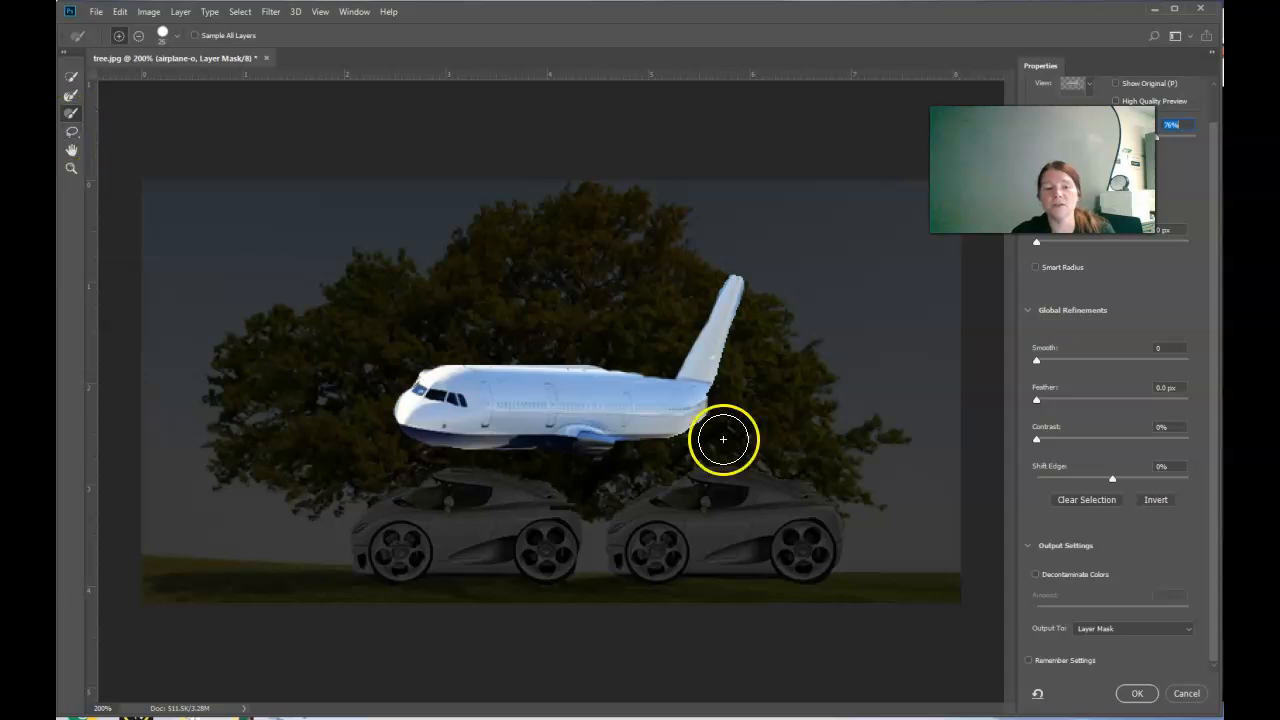
{"action": "left_click", "coordinate": [1097, 636]}
{"action": "left_click", "coordinate": [1097, 636]}
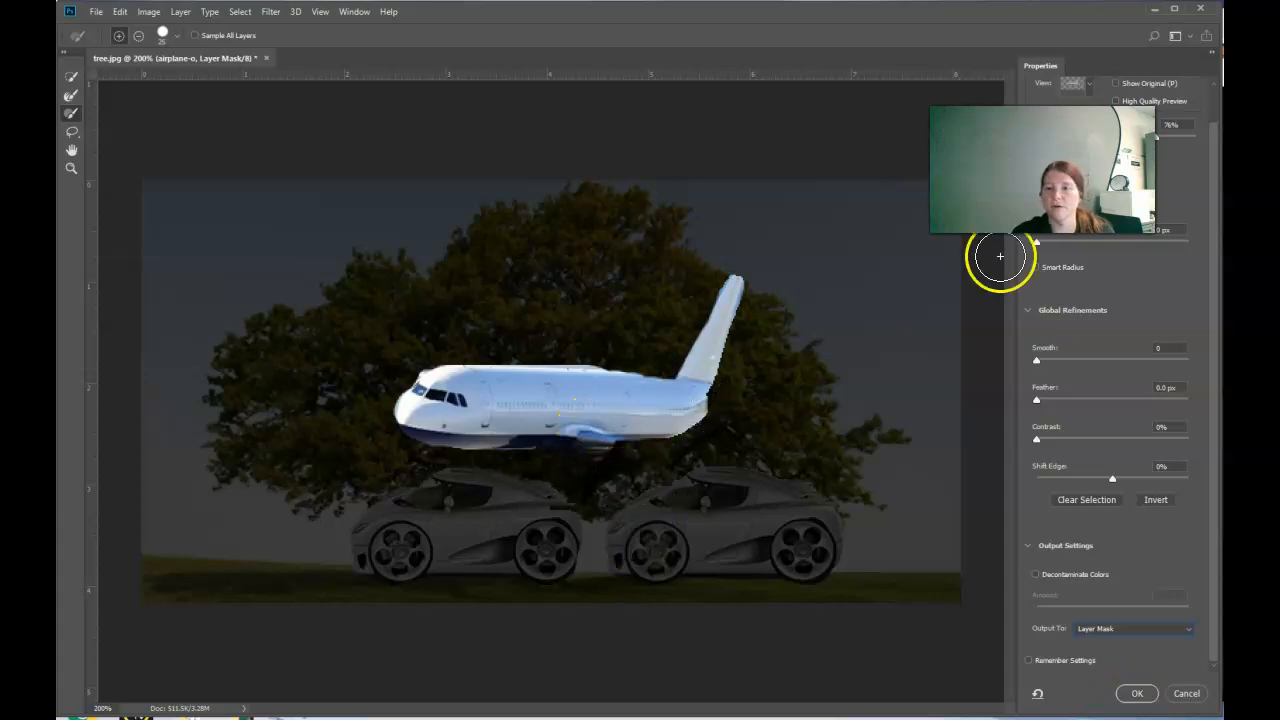
- Preview the airplane's mask On Black at 34% opacity
{"action": "scroll", "coordinate": [1150, 162], "scroll_direction": "up", "scroll_amount": 1}
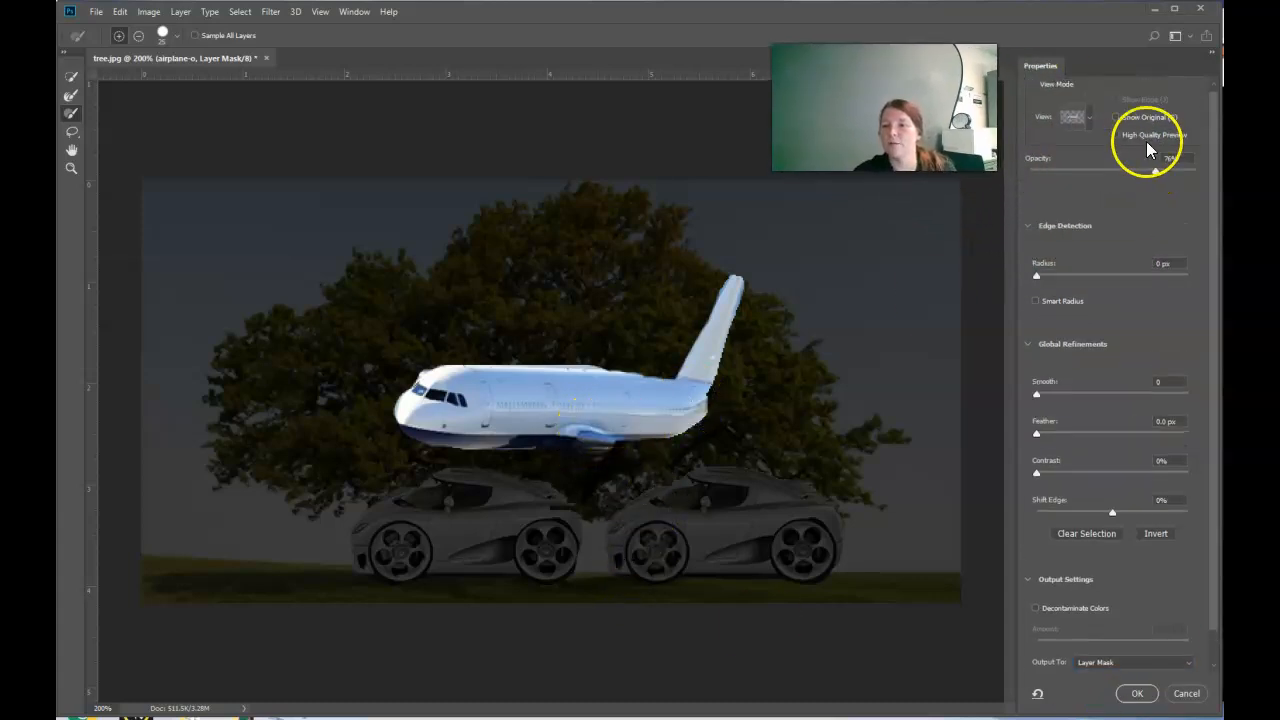
{"action": "left_click", "coordinate": [1090, 120]}
{"action": "left_click", "coordinate": [1063, 236]}
{"action": "left_click_drag", "start_coordinate": [1157, 173], "coordinate": [1086, 171]}
{"action": "left_click", "coordinate": [1118, 124]}
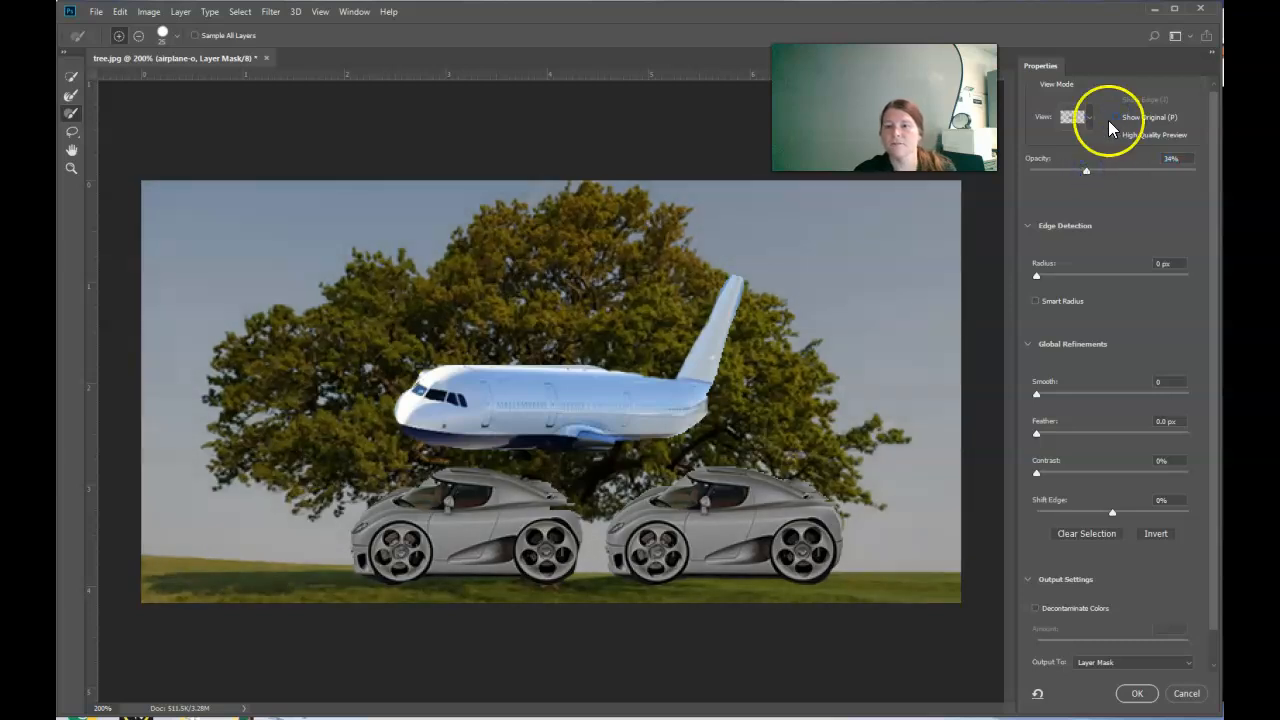
- Switch the mask preview to Onion Skin and set its transparency to 11%
{"action": "left_click", "coordinate": [1089, 120]}
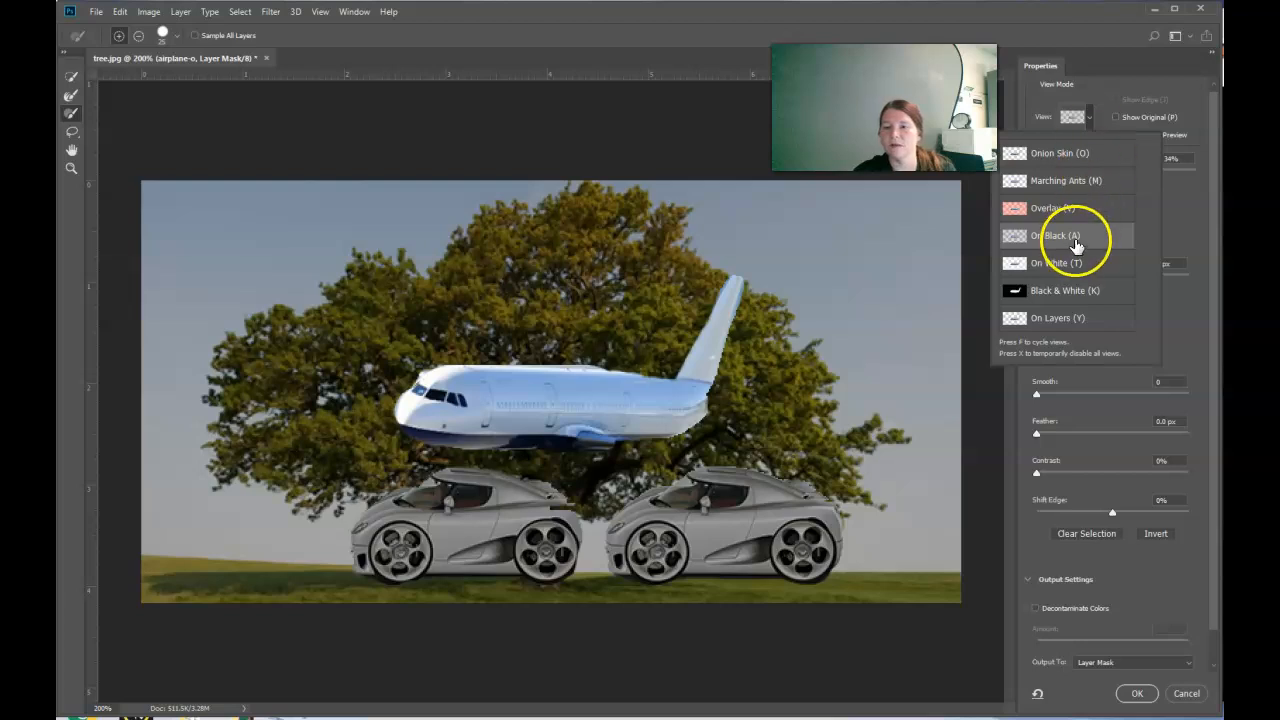
{"action": "left_click", "coordinate": [1049, 160]}
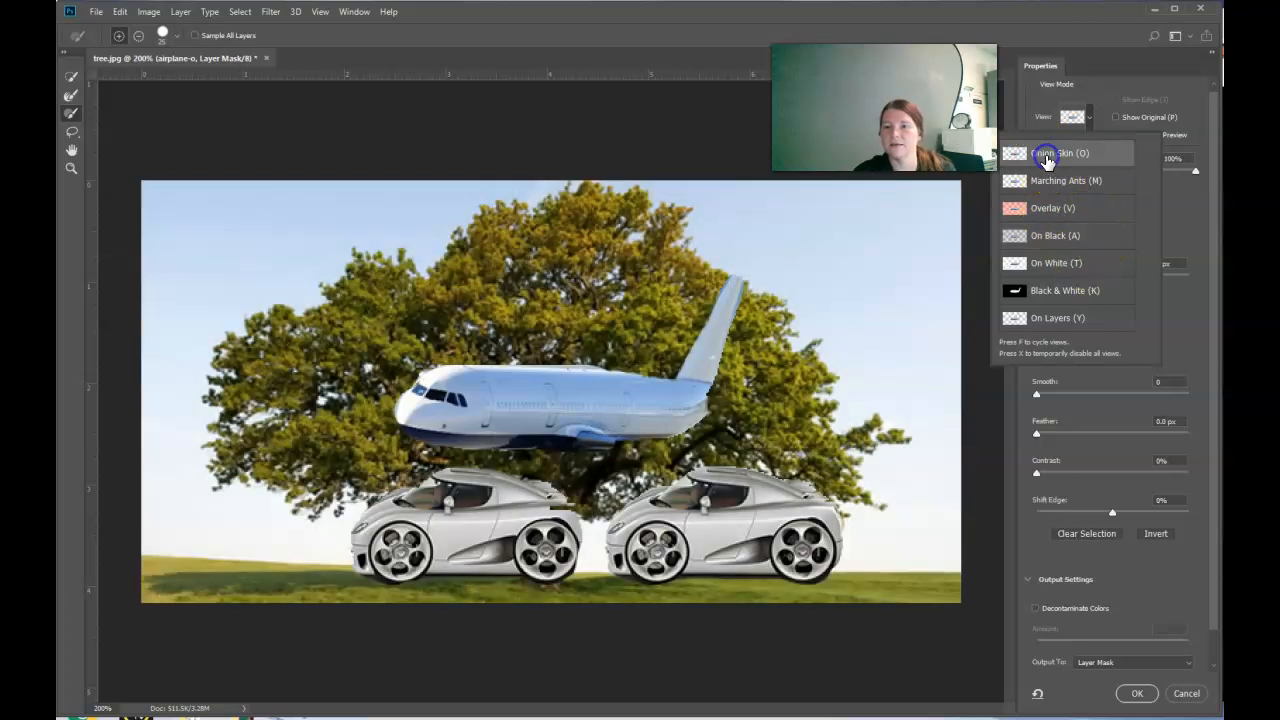
{"action": "left_click", "coordinate": [1178, 211]}
{"action": "left_click_drag", "start_coordinate": [1196, 171], "coordinate": [1048, 215]}
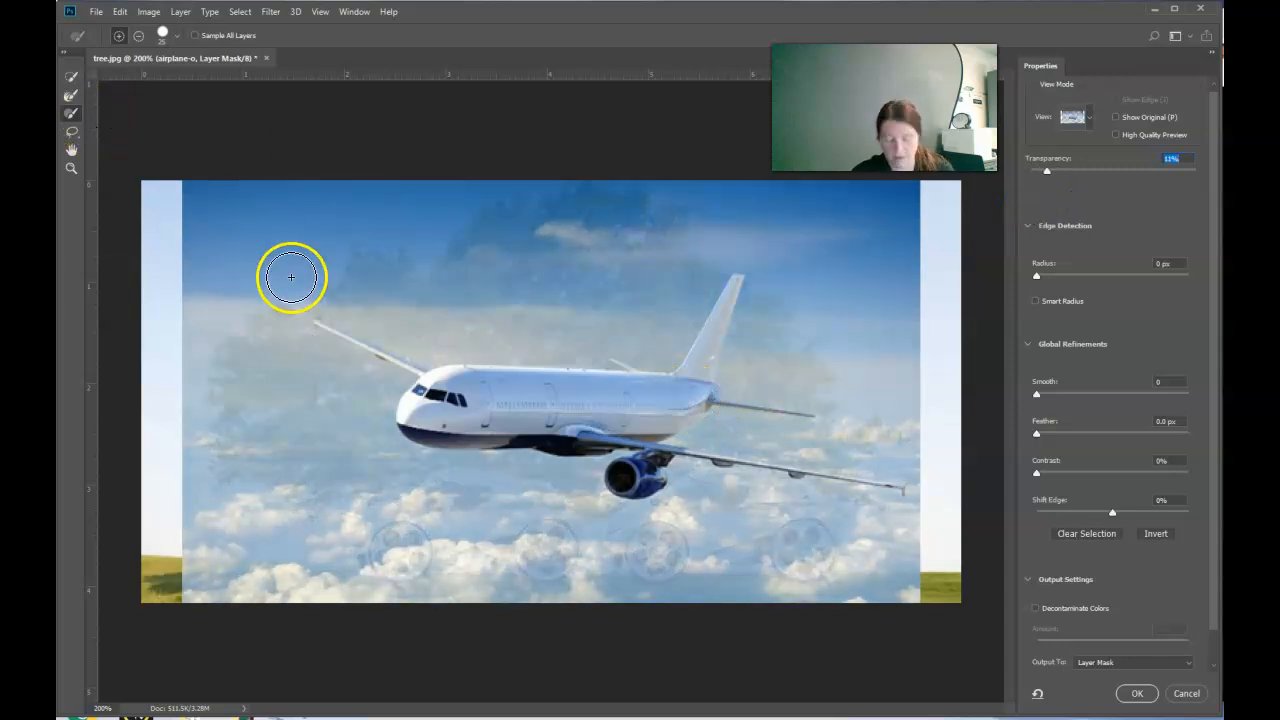
- Brush the airplane's tail end, engine and front fuselage into the mask
{"action": "left_click_drag", "start_coordinate": [709, 400], "coordinate": [708, 391]}
{"action": "left_click_drag", "start_coordinate": [632, 459], "coordinate": [637, 483]}
{"action": "left_click_drag", "start_coordinate": [463, 403], "coordinate": [491, 423]}
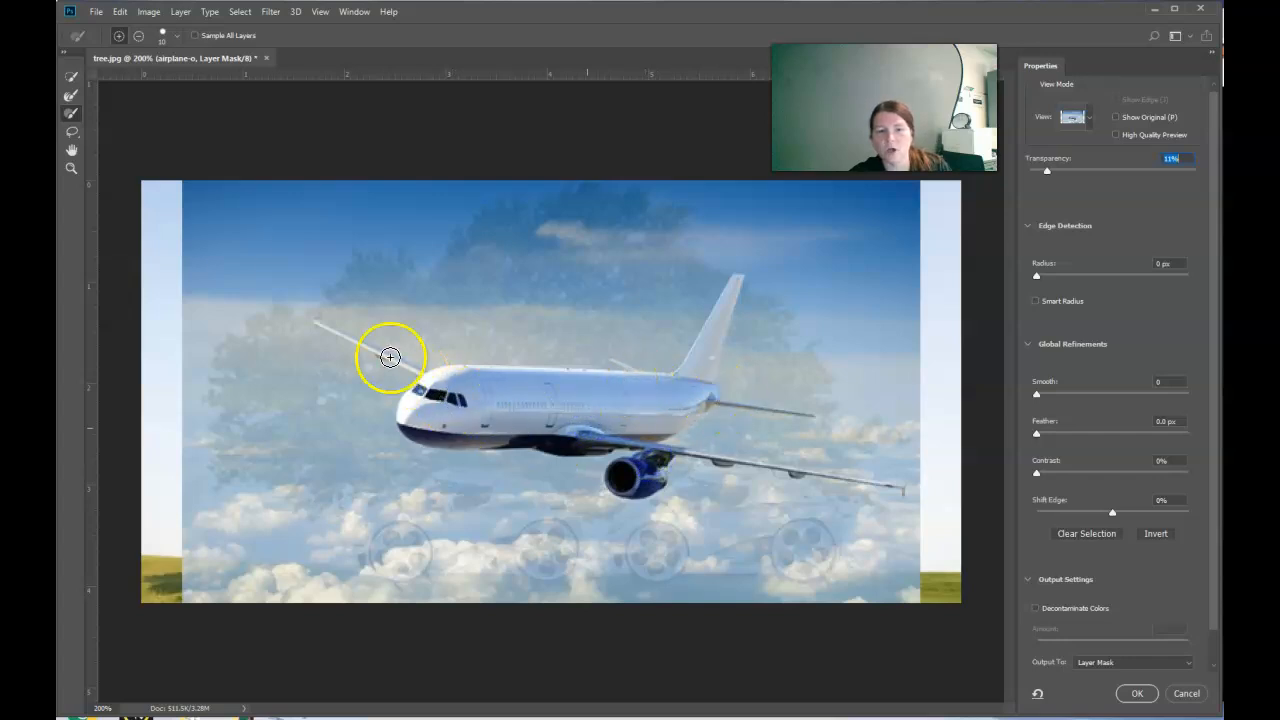
- Lasso the airplane's thin far wing into the mask and apply Select and Mask to the layer mask
{"action": "left_click", "coordinate": [73, 132]}
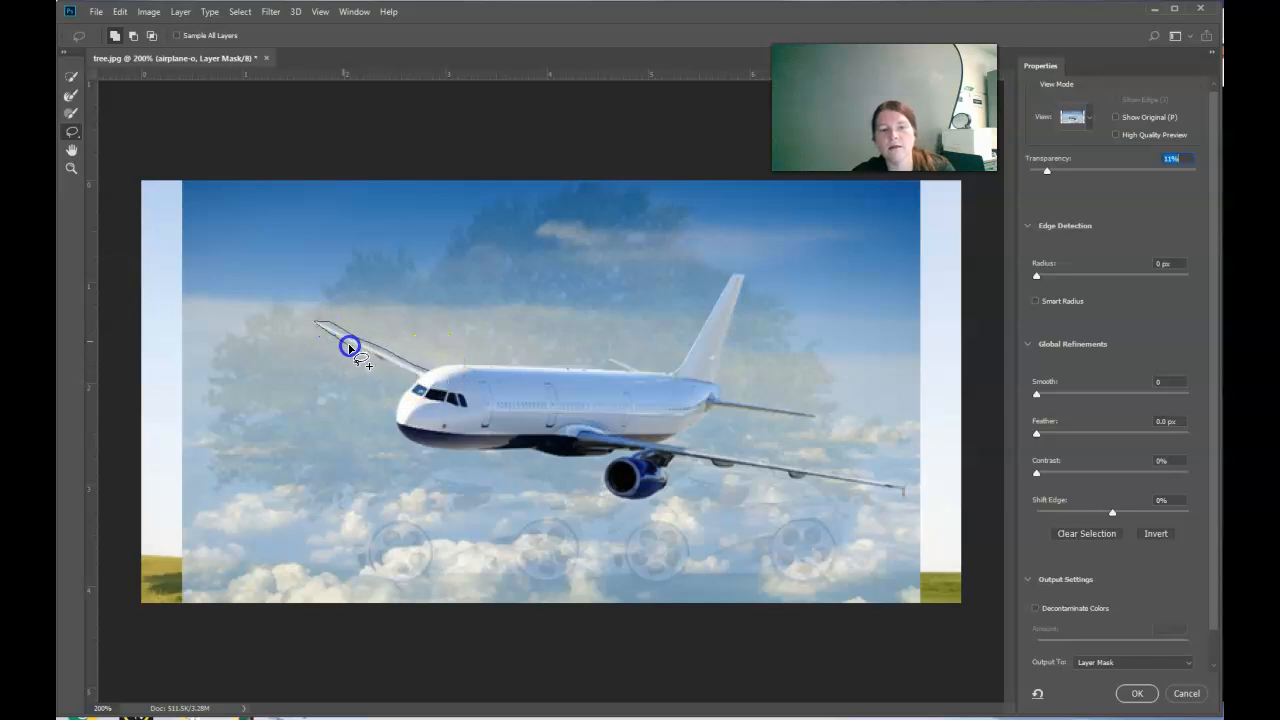
{"action": "left_click_drag", "start_coordinate": [424, 381], "coordinate": [428, 384]}
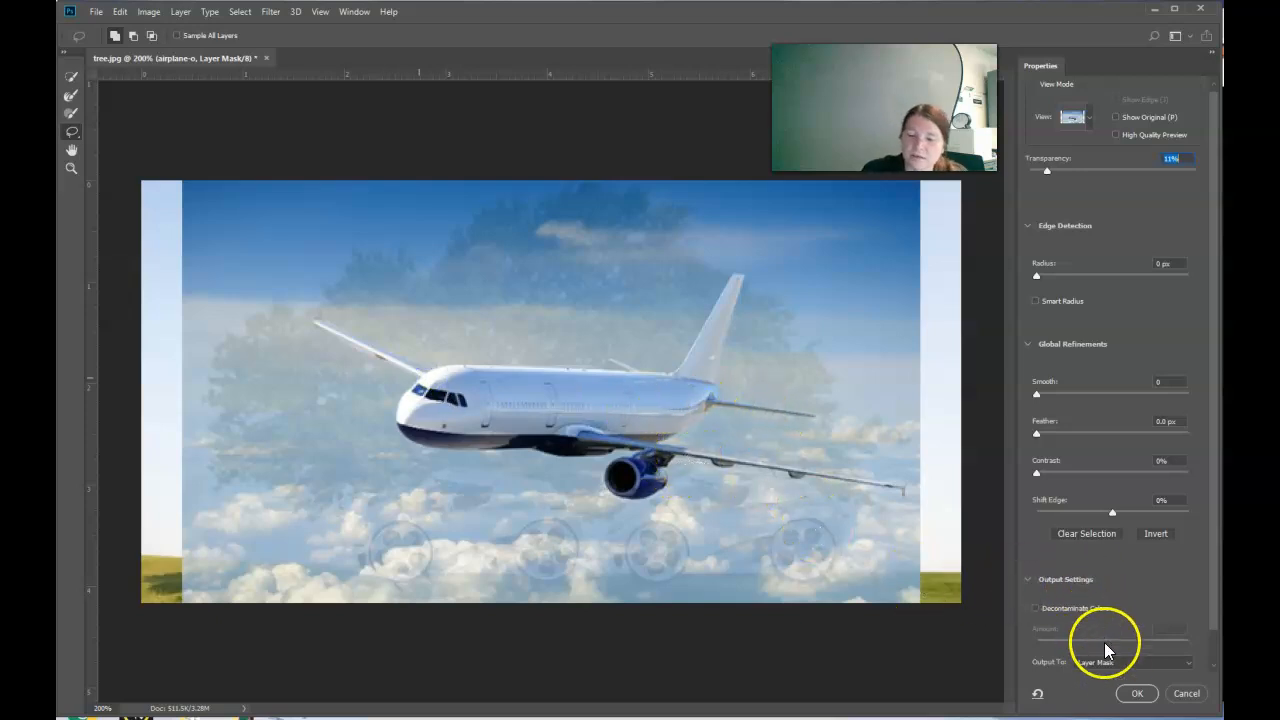
{"action": "left_click", "coordinate": [1135, 695]}
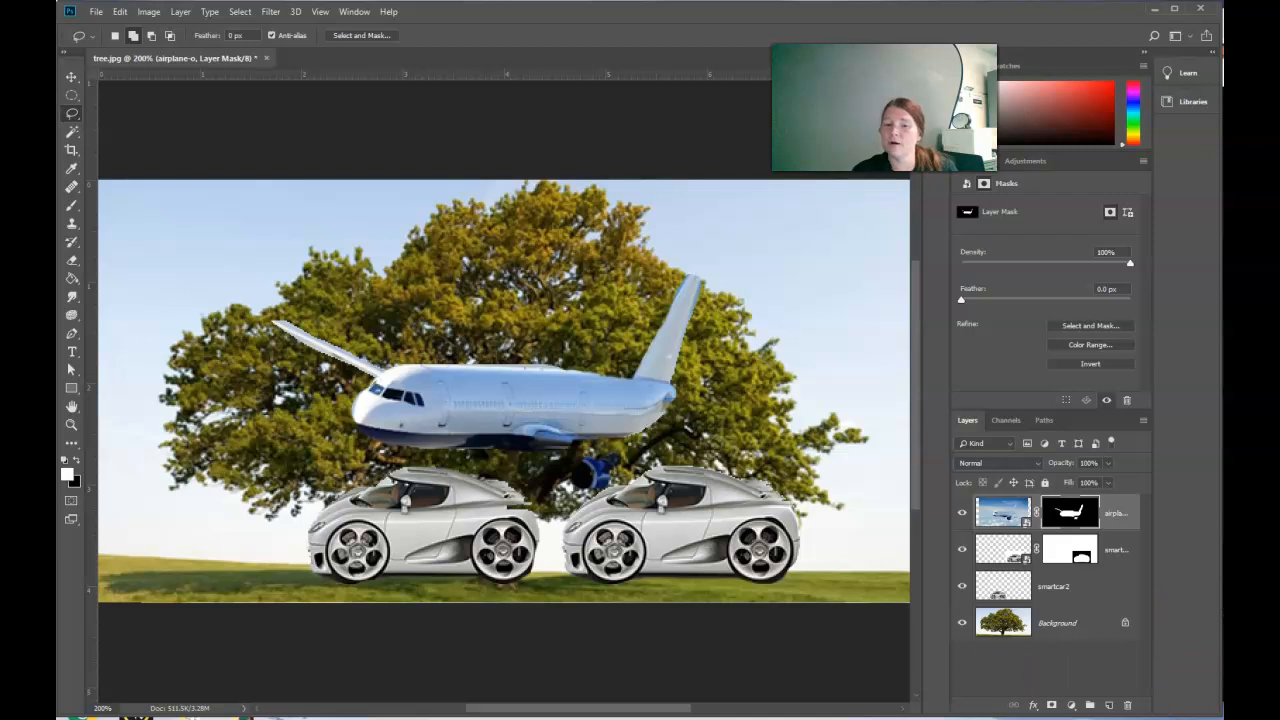
- Reopen Select and Mask on the airplane's layer mask and accept it with Layer Mask as the output
{"action": "left_click", "coordinate": [1076, 518]}
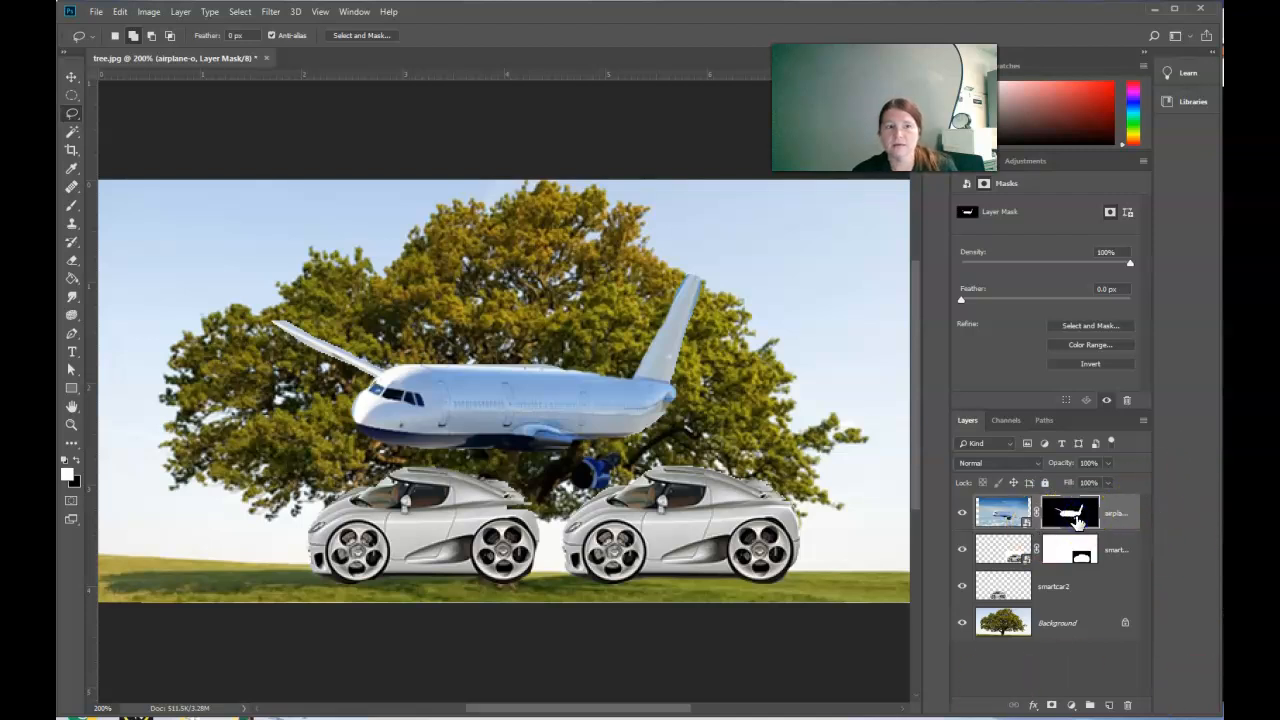
{"action": "double_click", "coordinate": [1076, 516]}
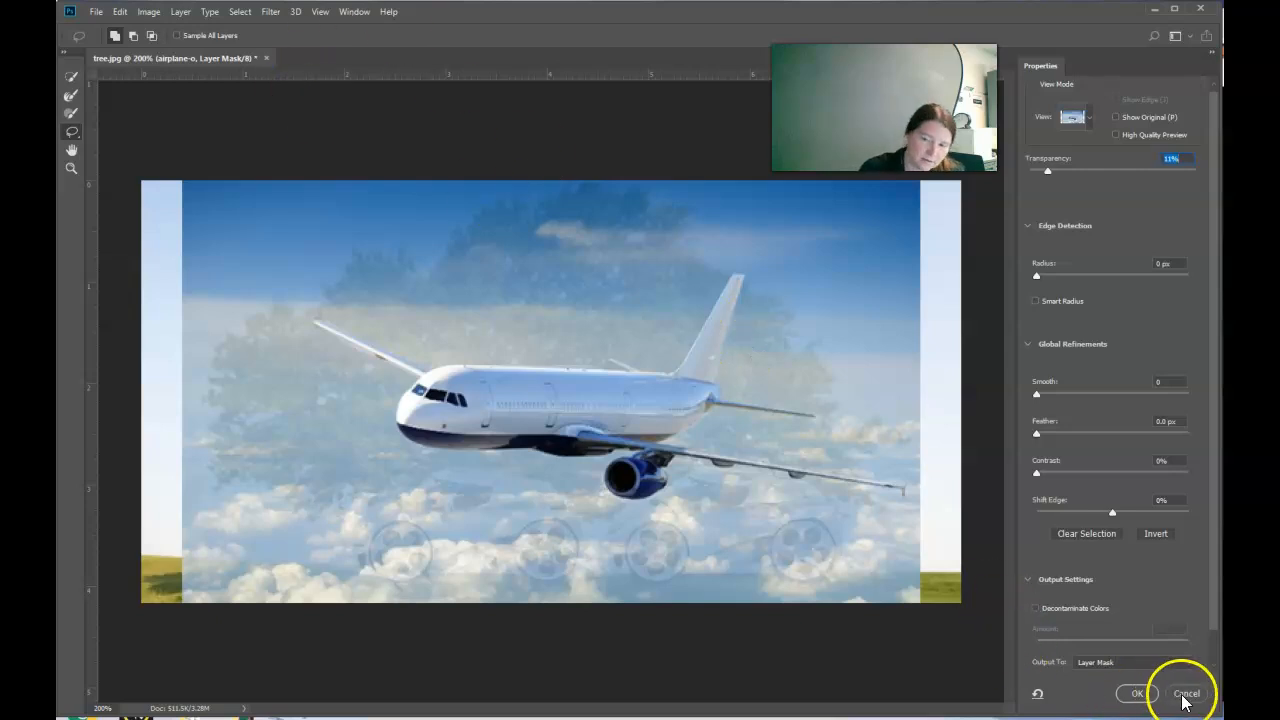
{"action": "left_click", "coordinate": [1137, 694]}
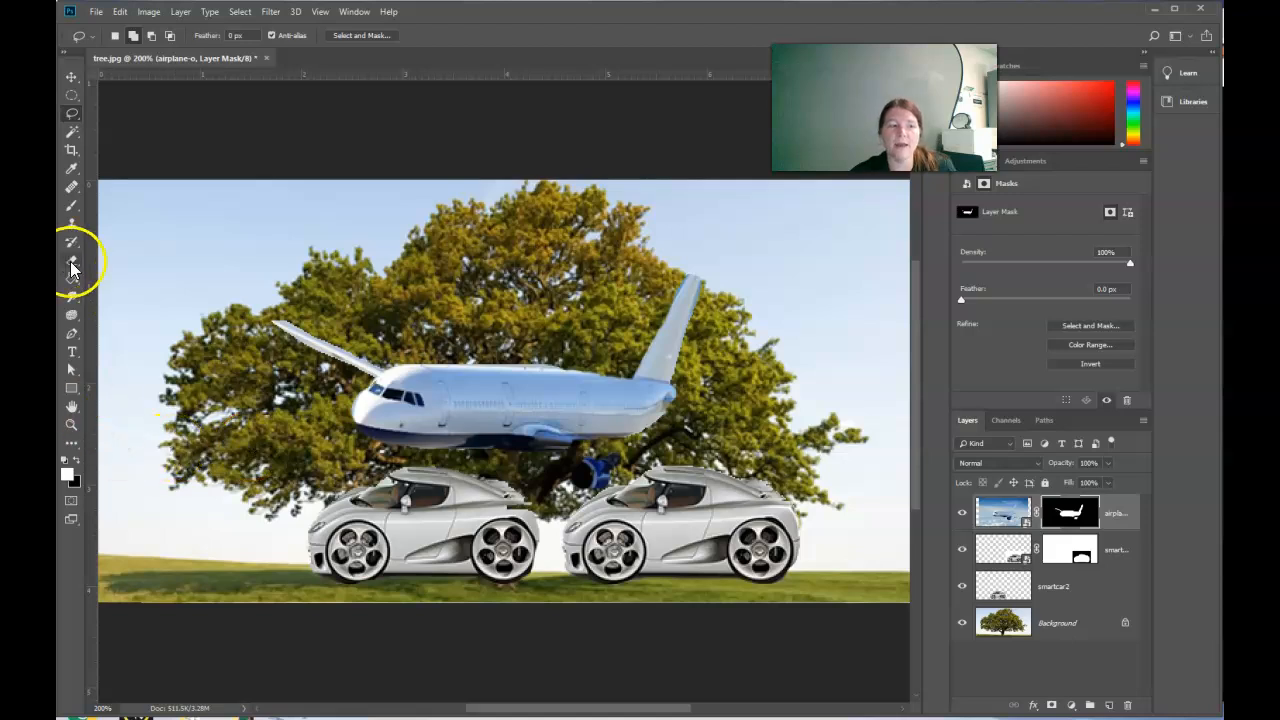
- Examine the airplane's fuselage and tail at 400% with the layer mask disabled and re-enabled
{"action": "left_click", "coordinate": [72, 208]}
{"action": "left_click", "coordinate": [71, 424]}
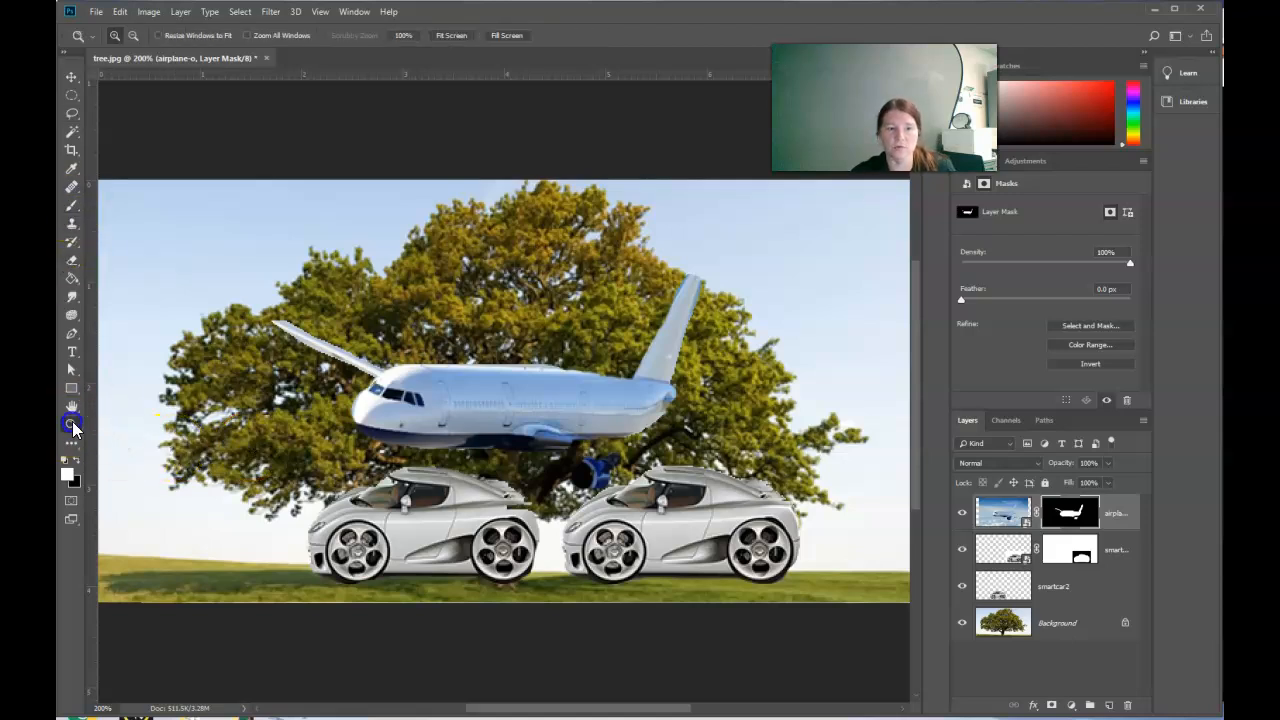
{"action": "left_click", "coordinate": [528, 398]}
{"action": "left_click", "coordinate": [411, 393]}
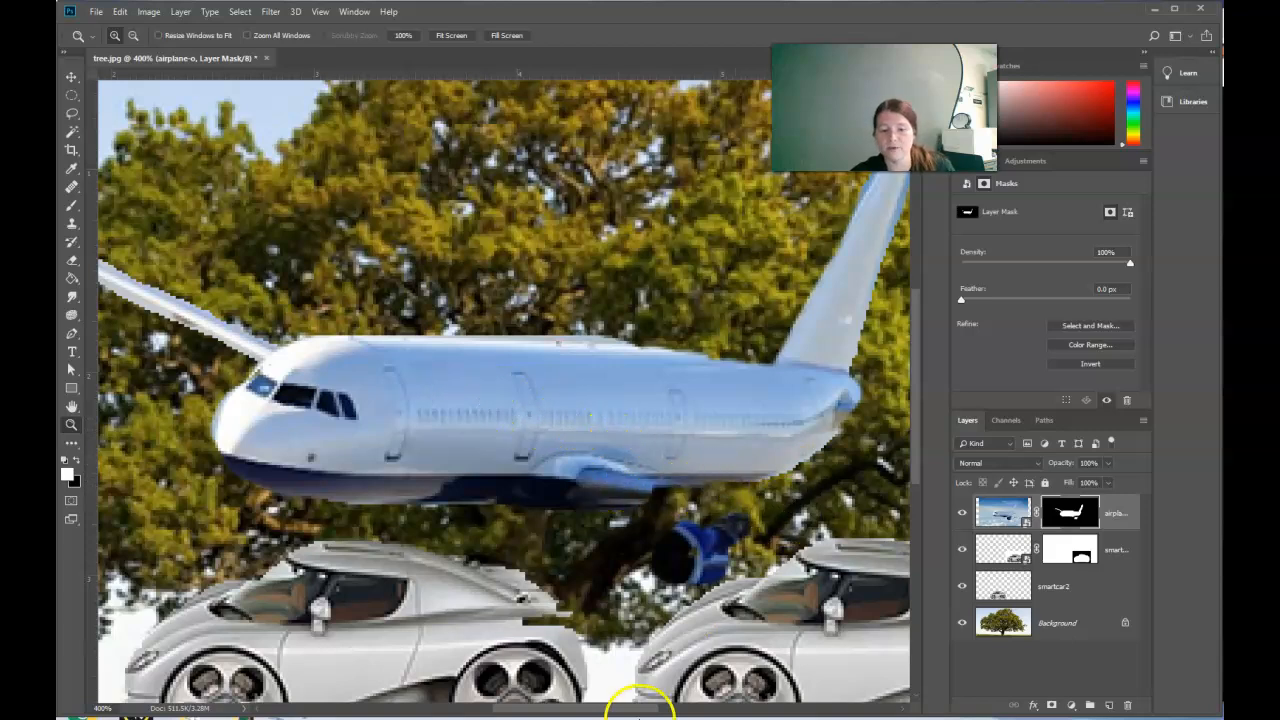
{"action": "left_click_drag", "start_coordinate": [634, 712], "coordinate": [676, 710]}
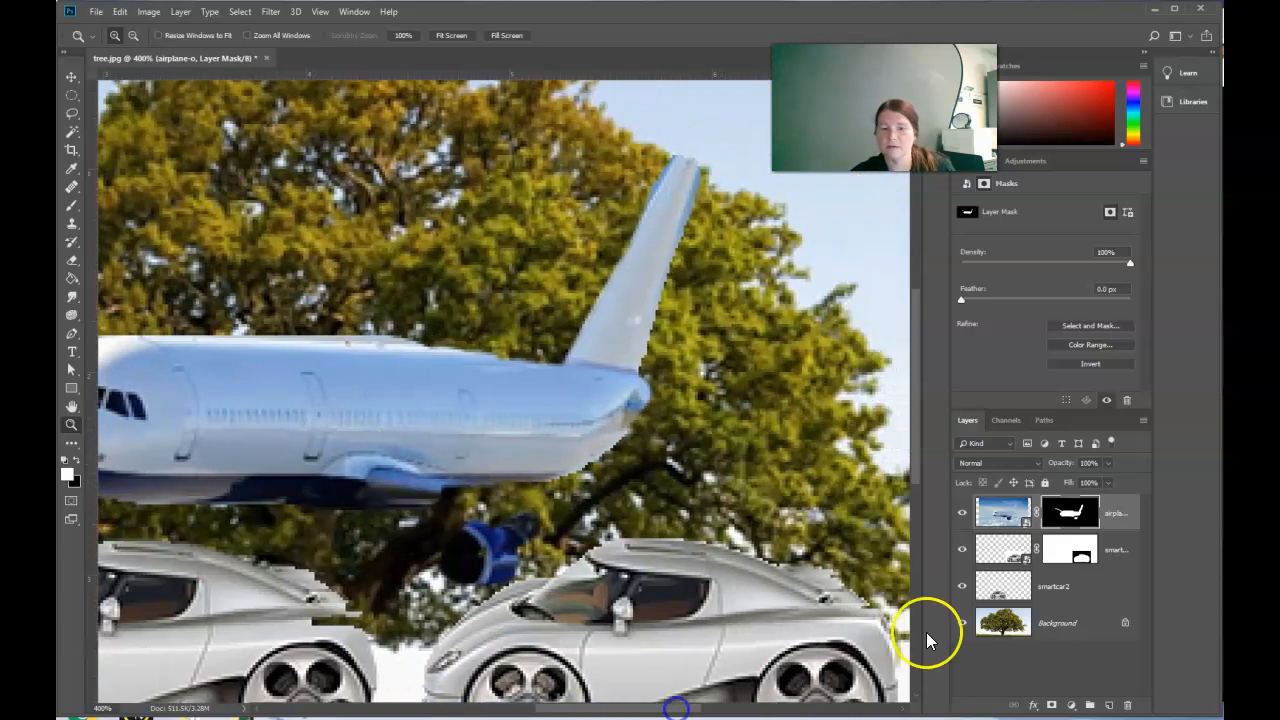
{"action": "right_click", "coordinate": [1072, 516]}
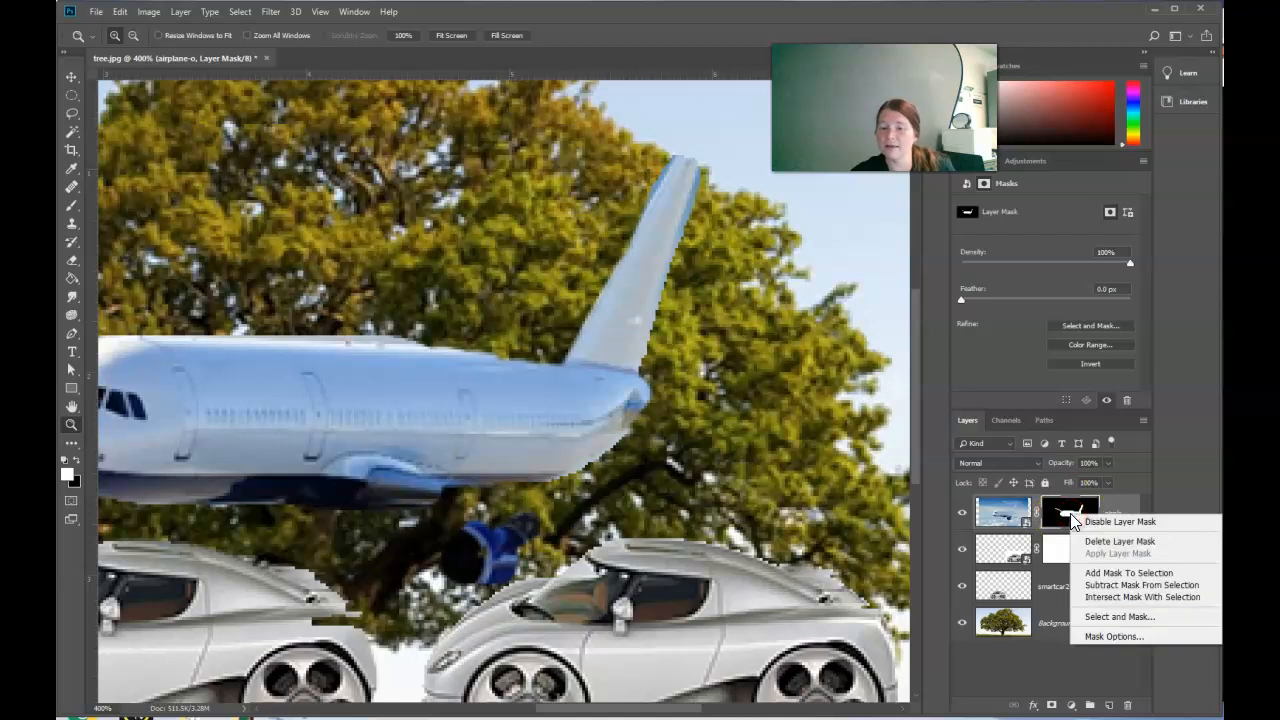
{"action": "left_click", "coordinate": [1089, 523]}
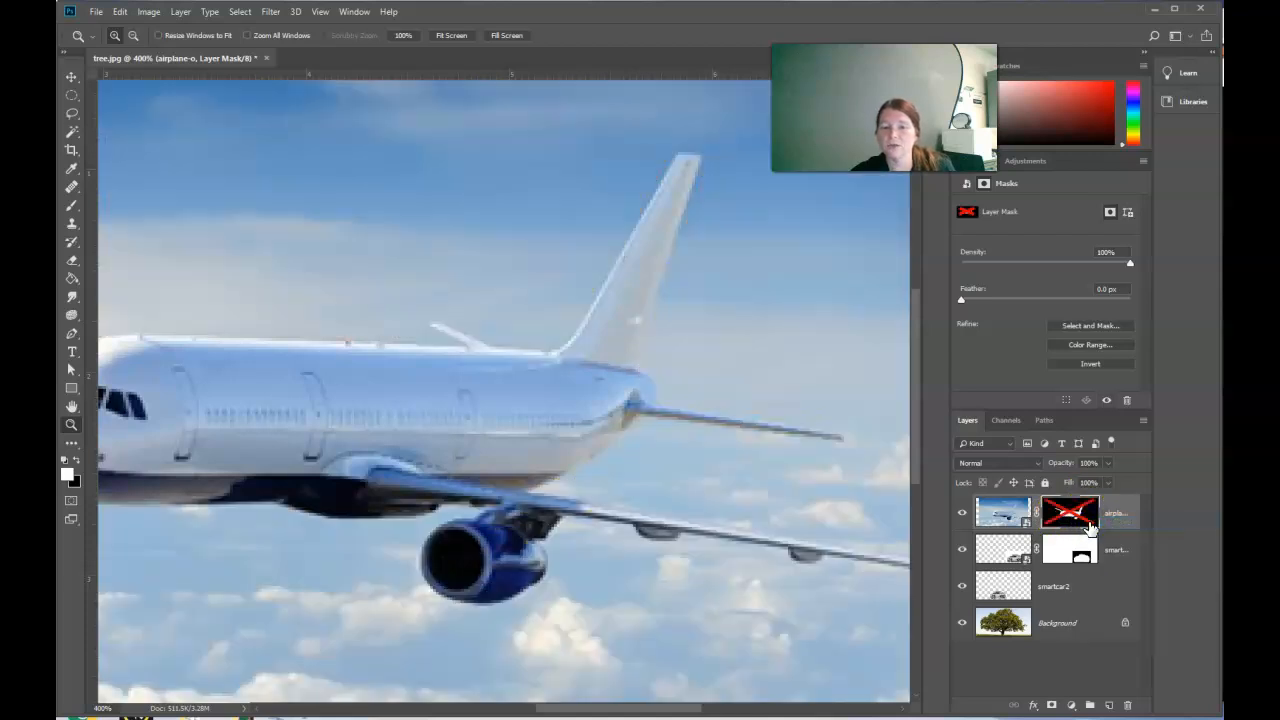
{"action": "left_click", "coordinate": [1075, 518], "text": "shift"}
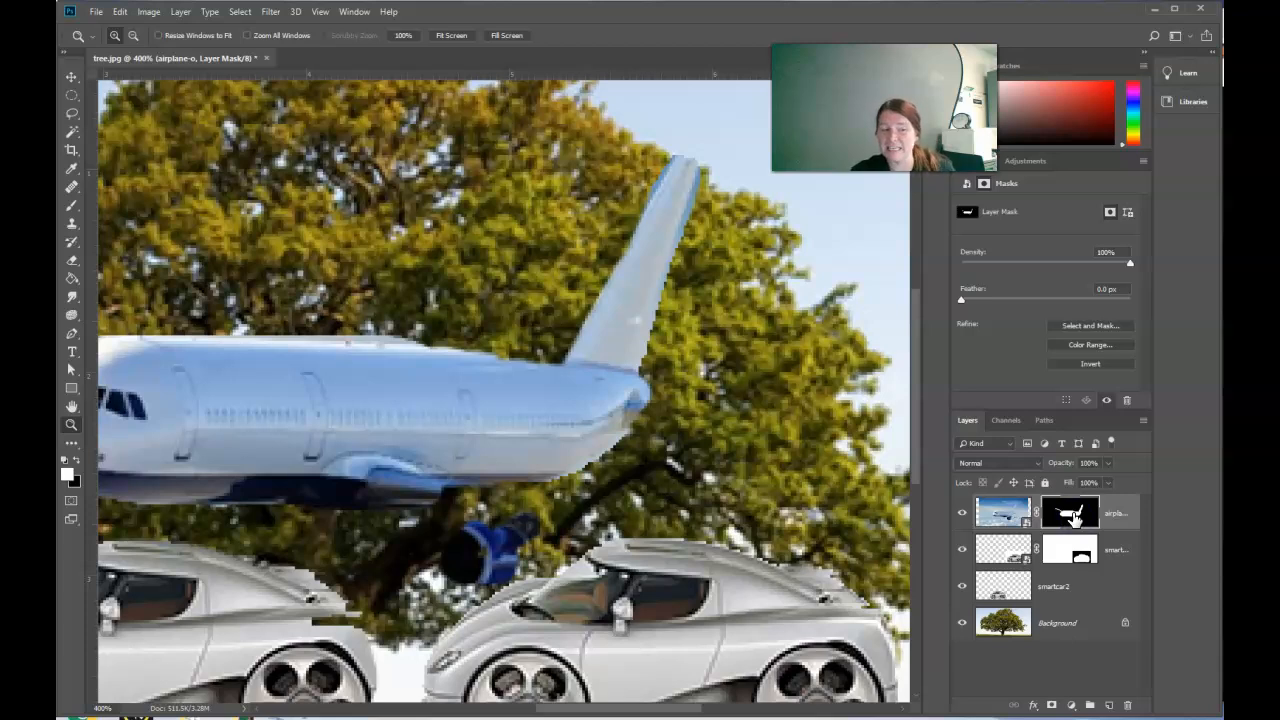
- Disable the airplane's layer mask and lasso the near wing from beside the engine out to its tip
{"action": "right_click", "coordinate": [1072, 516]}
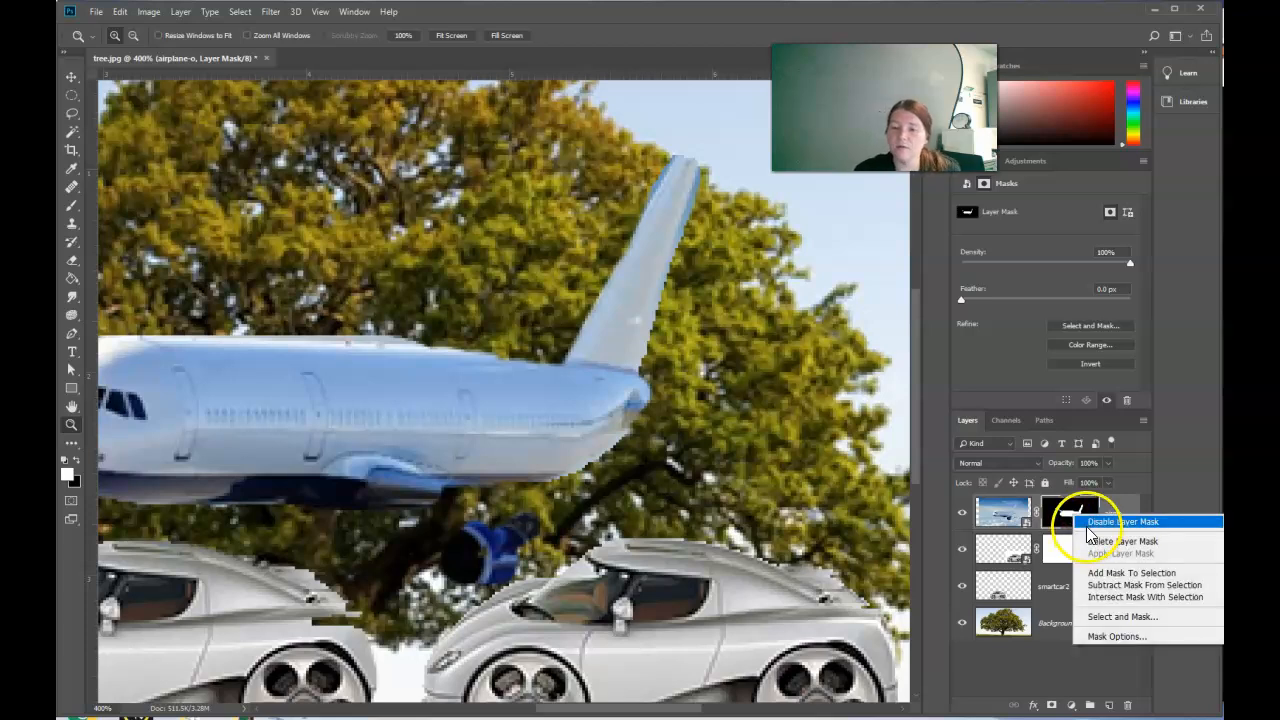
{"action": "left_click", "coordinate": [1086, 526]}
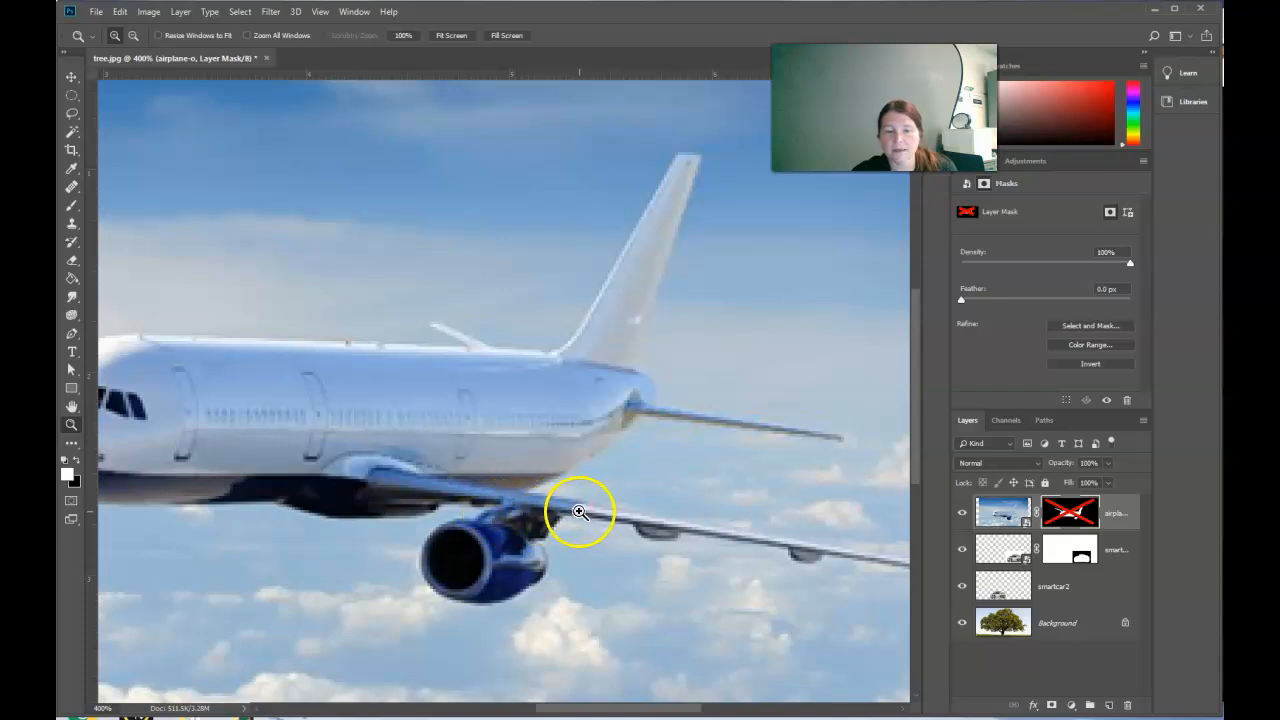
{"action": "left_click", "coordinate": [68, 113]}
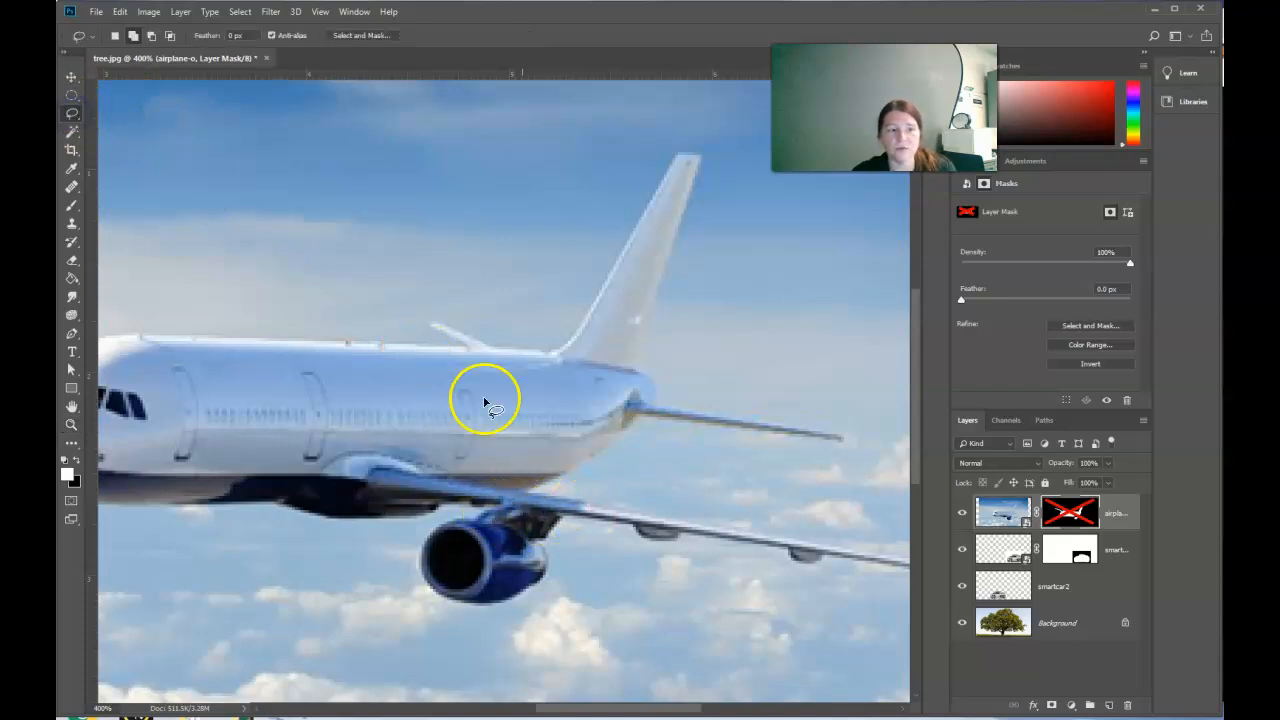
{"action": "left_click_drag", "start_coordinate": [572, 514], "coordinate": [583, 516]}
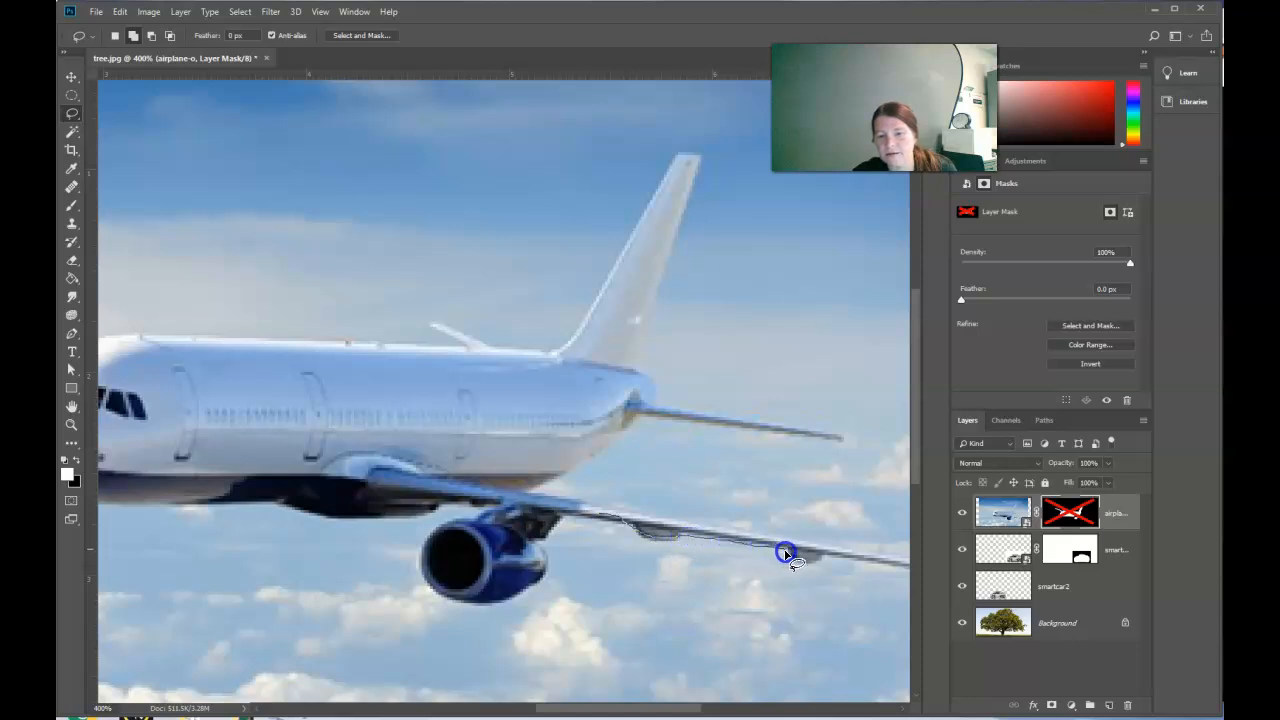
{"action": "left_click_drag", "start_coordinate": [750, 536], "coordinate": [665, 520]}
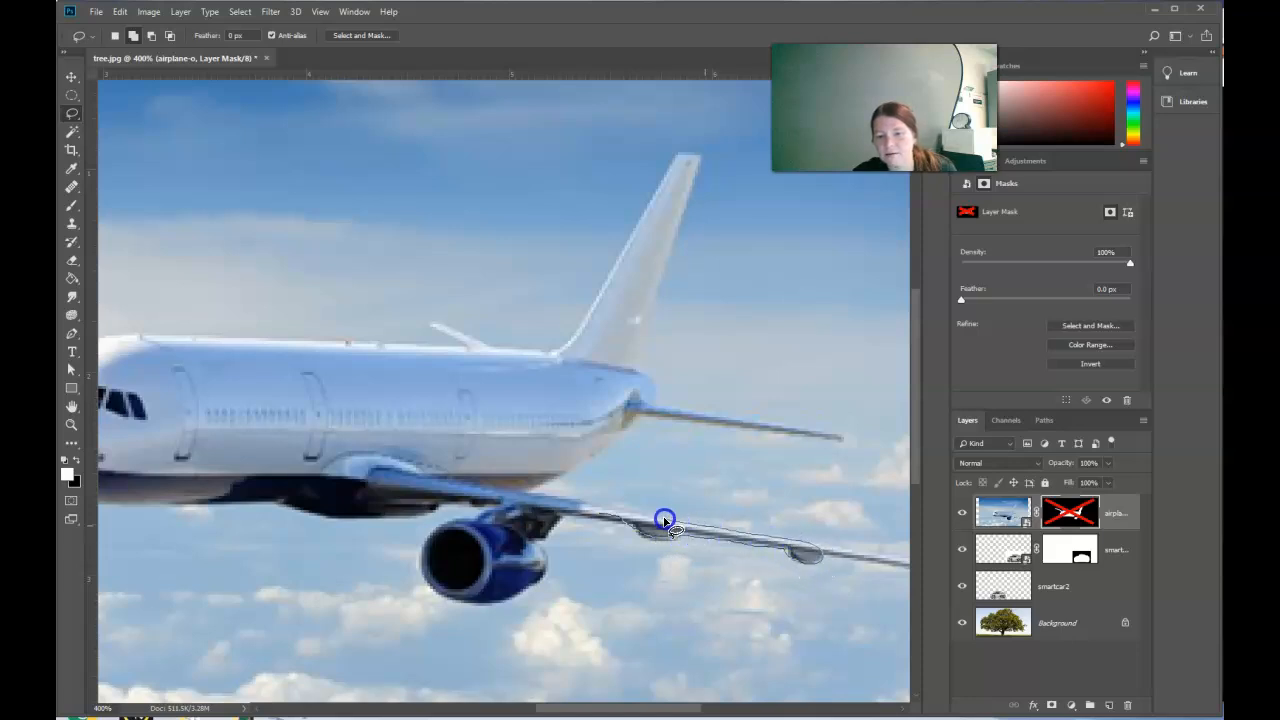
{"action": "left_click_drag", "start_coordinate": [588, 506], "coordinate": [581, 517]}
{"action": "left_click_drag", "start_coordinate": [673, 708], "coordinate": [717, 710]}
{"action": "left_click_drag", "start_coordinate": [607, 558], "coordinate": [752, 580]}
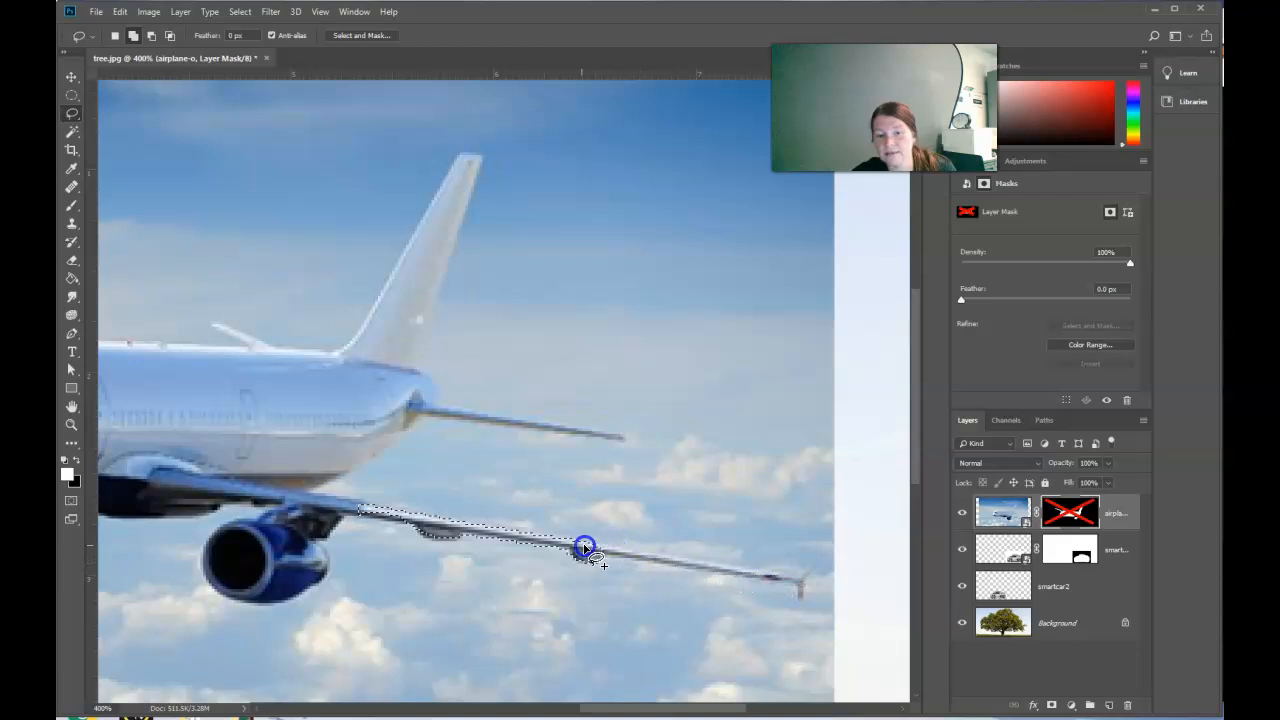
- Re-enable the airplane's mask, brush white over the selected near wing to reveal it, and deselect
{"action": "left_click", "coordinate": [1070, 513], "text": "shift"}
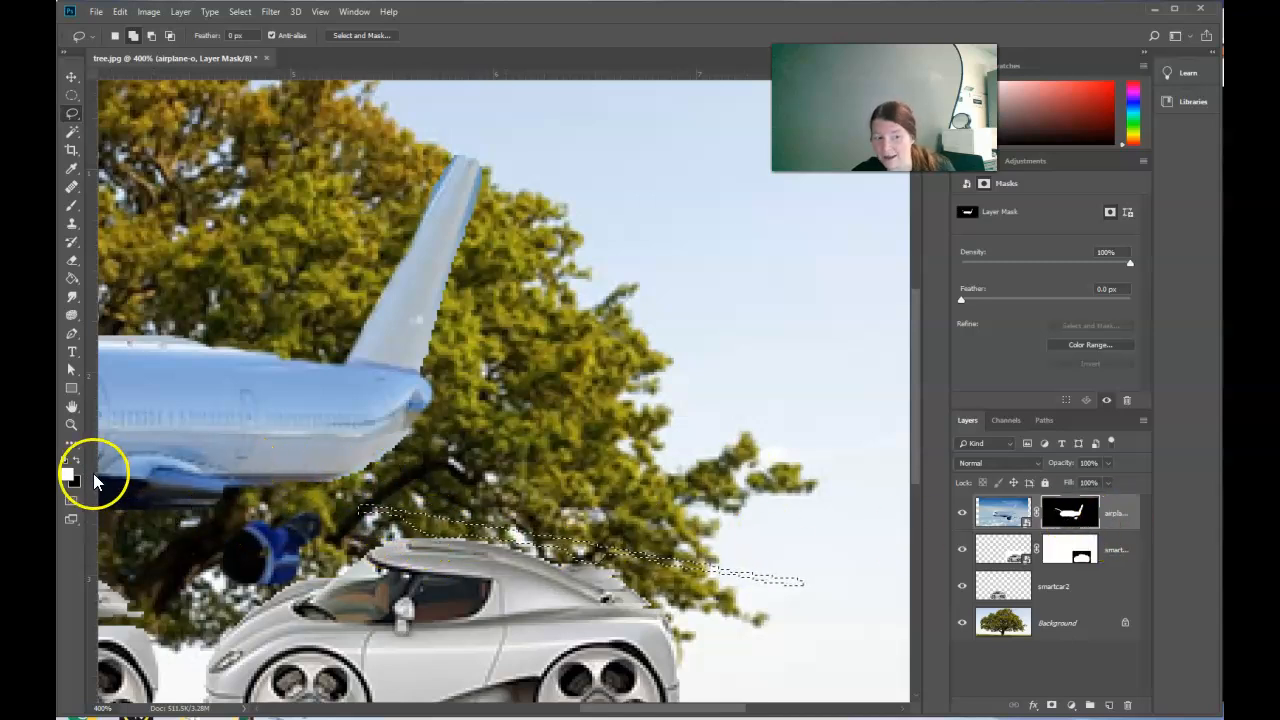
{"action": "left_click", "coordinate": [70, 206]}
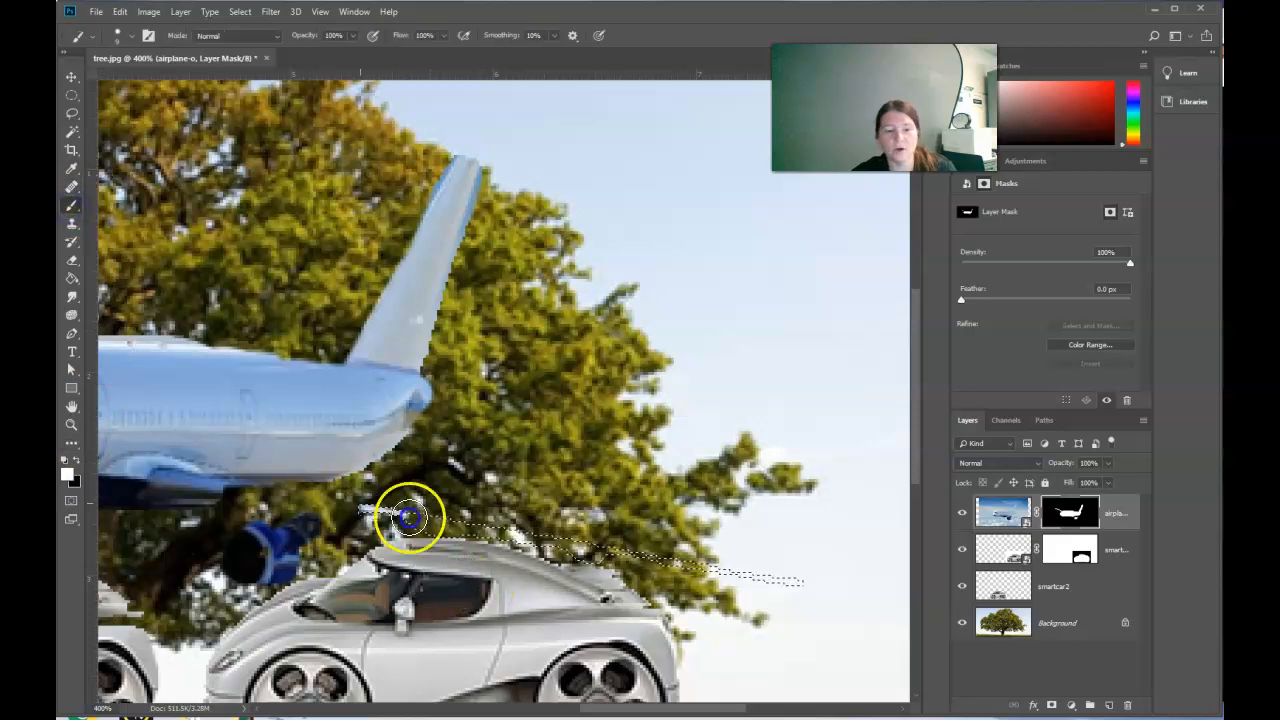
{"action": "mouse_move", "coordinate": [351, 503]}
{"action": "left_mouse_down"}
{"action": "mouse_move", "coordinate": [318, 464]}
{"action": "mouse_move", "coordinate": [361, 480]}
{"action": "left_mouse_up"}
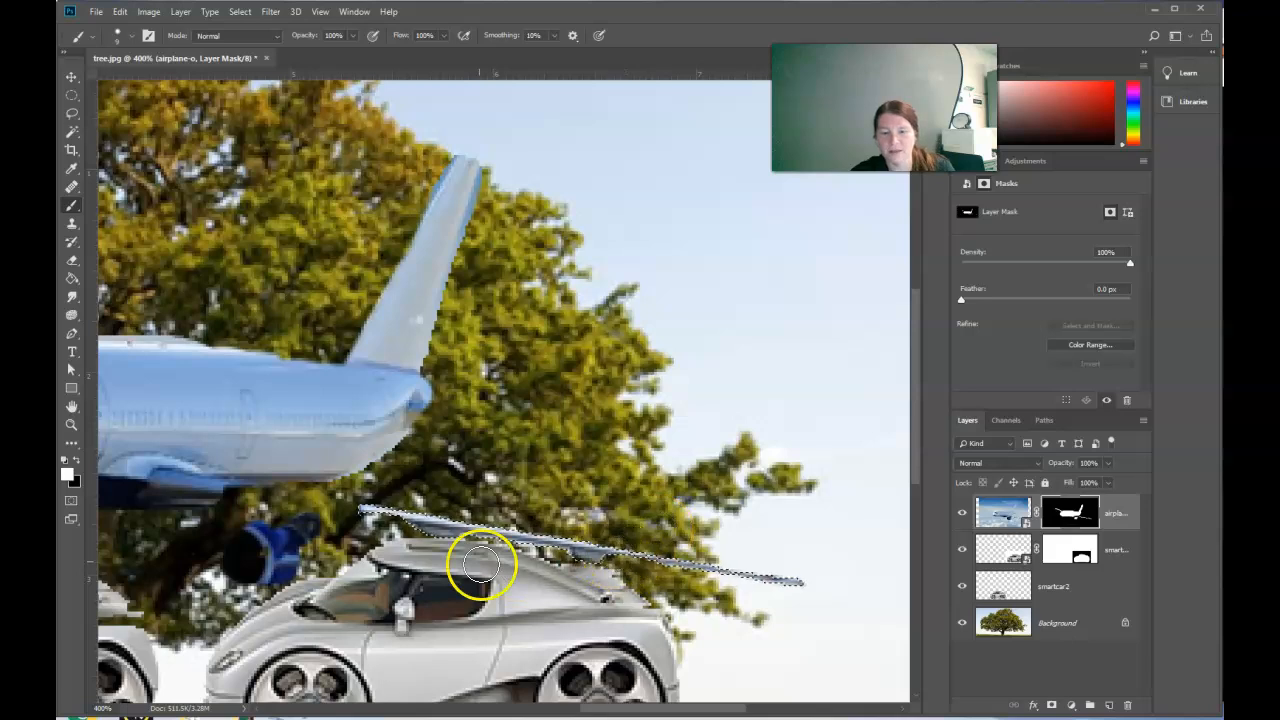
{"action": "key", "text": "ctrl+d"}
- Lasso the engine's rear and wing joint with the mask disabled, and brush that area white into the re-enabled mask
{"action": "right_click", "coordinate": [1066, 512]}
{"action": "left_click", "coordinate": [1085, 521]}
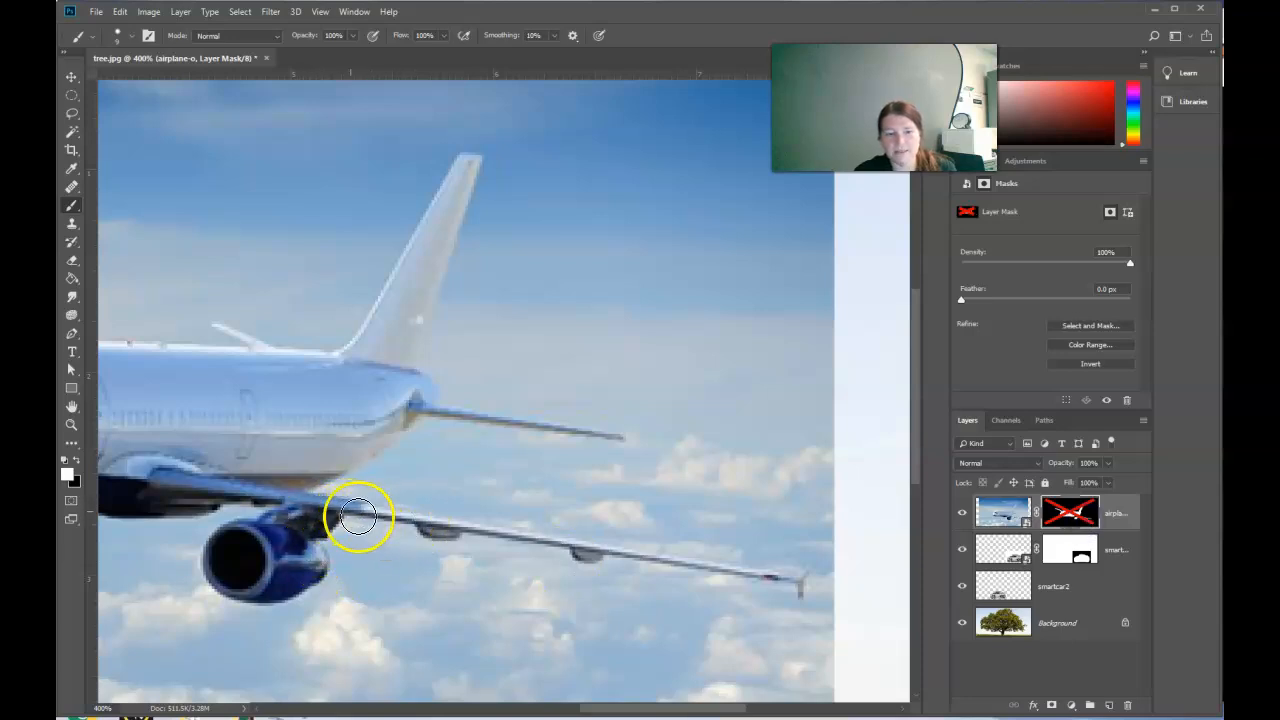
{"action": "left_click", "coordinate": [71, 113]}
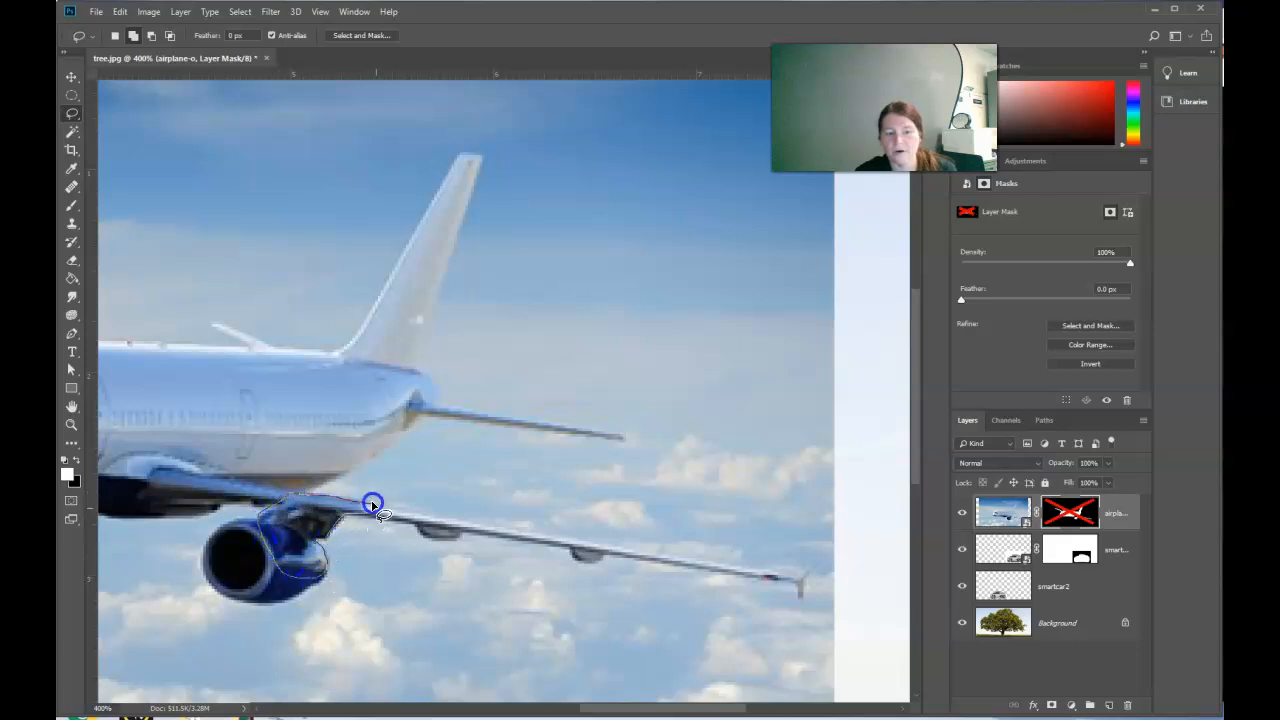
{"action": "left_click", "coordinate": [1068, 513], "text": "shift"}
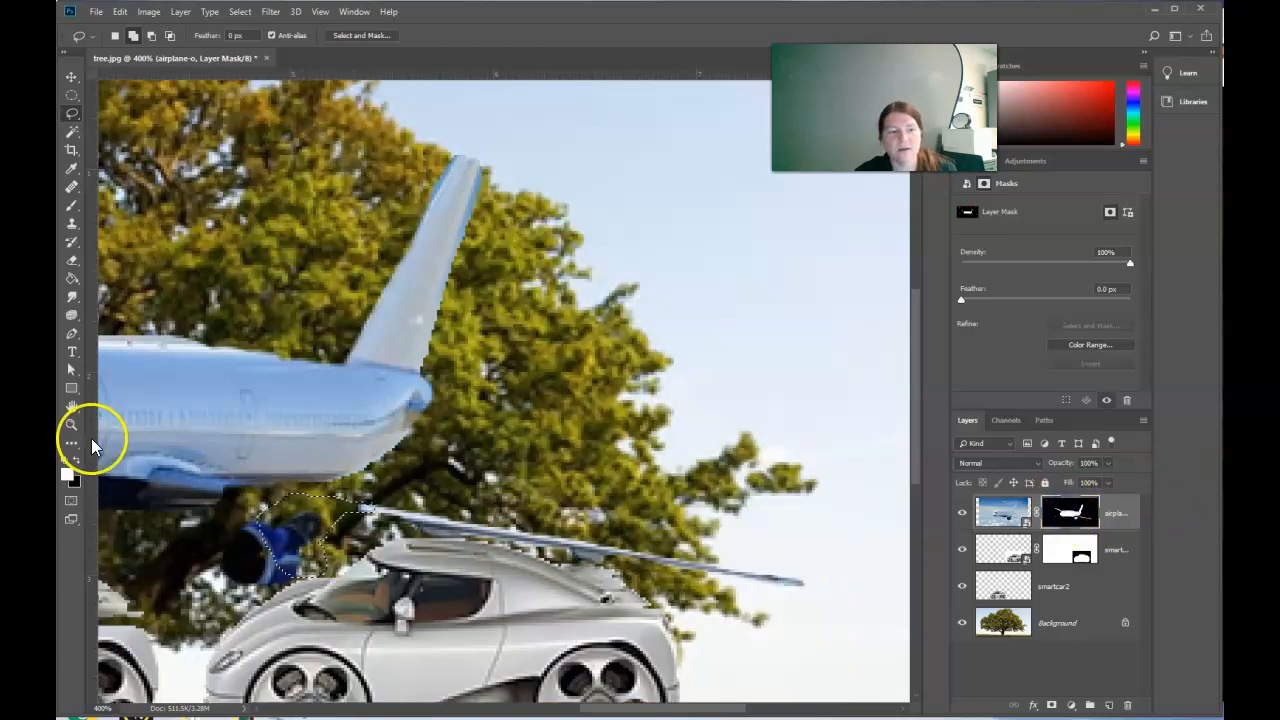
{"action": "left_click", "coordinate": [72, 207]}
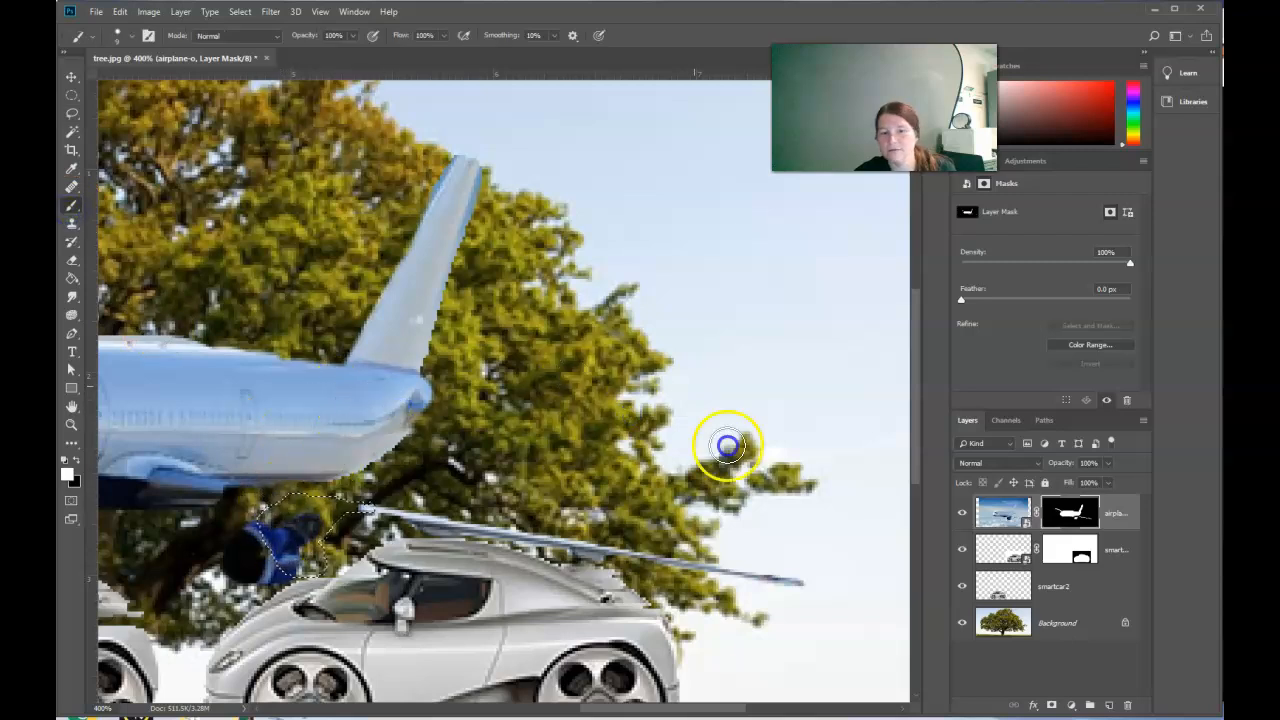
{"action": "mouse_move", "coordinate": [329, 486]}
{"action": "left_mouse_down"}
{"action": "mouse_move", "coordinate": [303, 487]}
{"action": "mouse_move", "coordinate": [349, 509]}
{"action": "mouse_move", "coordinate": [303, 563]}
{"action": "mouse_move", "coordinate": [301, 511]}
{"action": "left_mouse_up"}
{"action": "key", "text": "ctrl+d"}
- Disable the airplane's layer mask and lasso the wing section between the fuselage and the engine
{"action": "right_click", "coordinate": [1071, 510]}
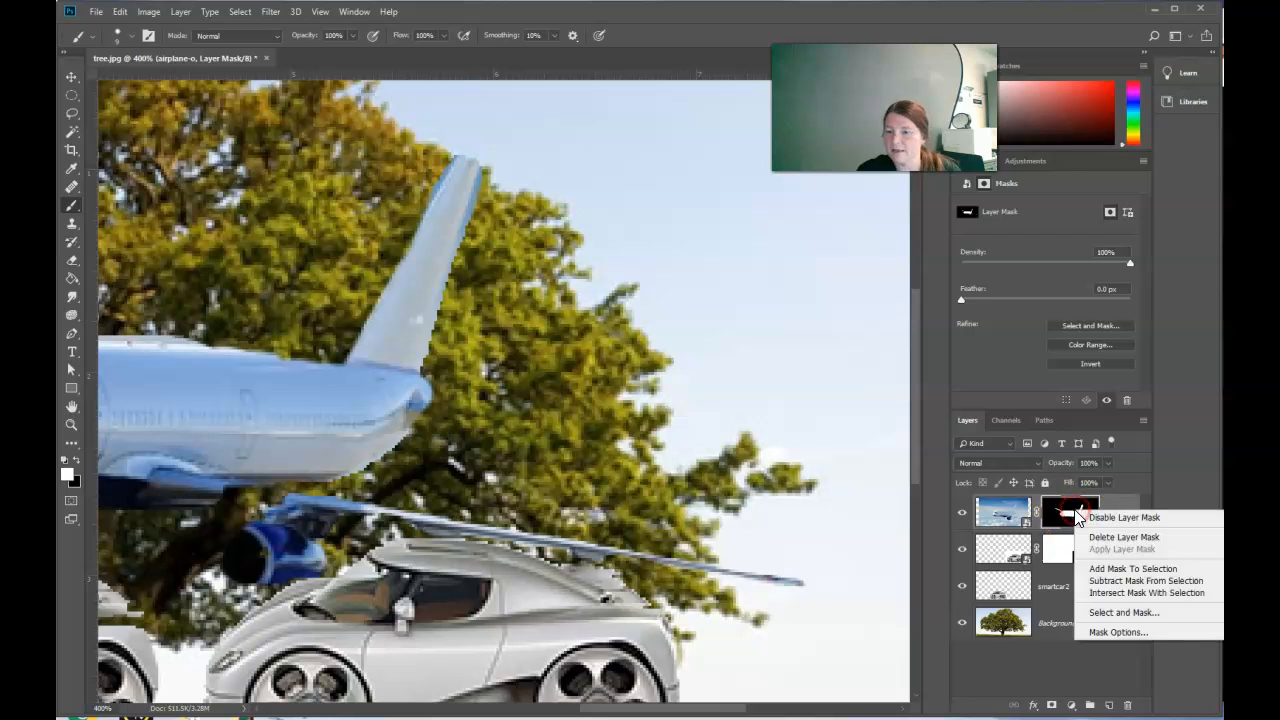
{"action": "left_click", "coordinate": [1092, 518]}
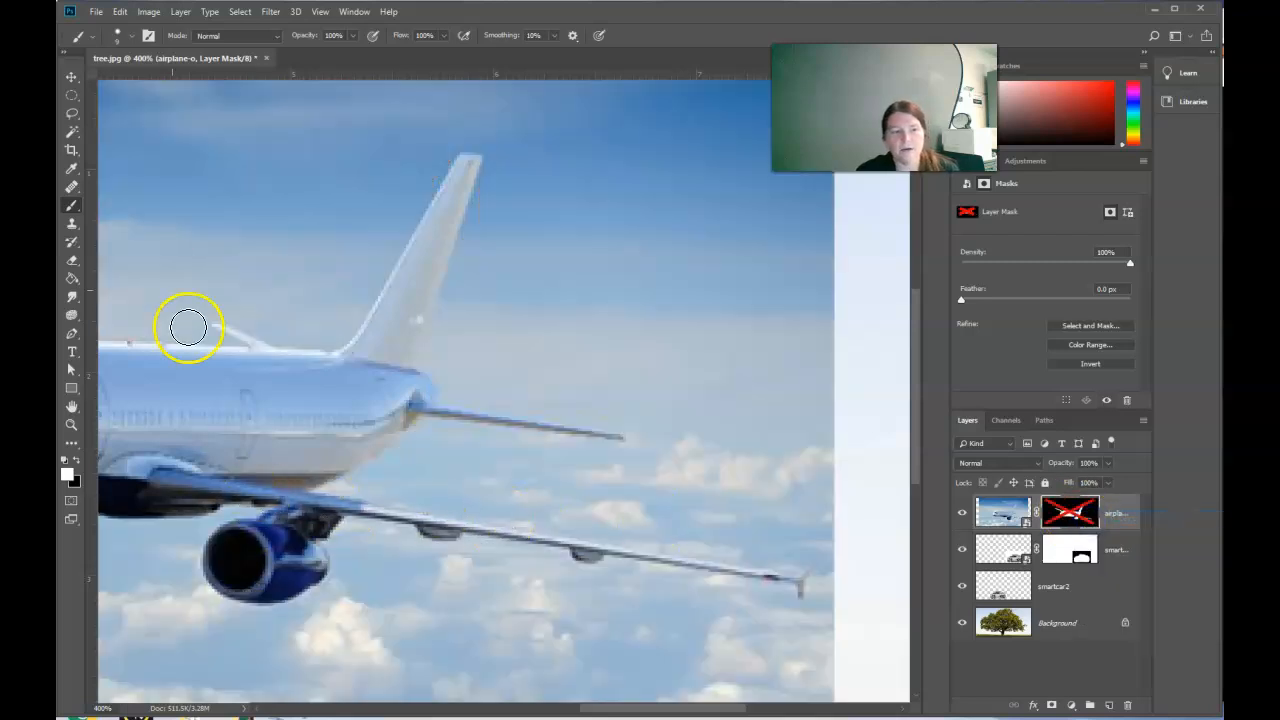
{"action": "left_click", "coordinate": [72, 114]}
{"action": "left_click_drag", "start_coordinate": [292, 507], "coordinate": [286, 508]}
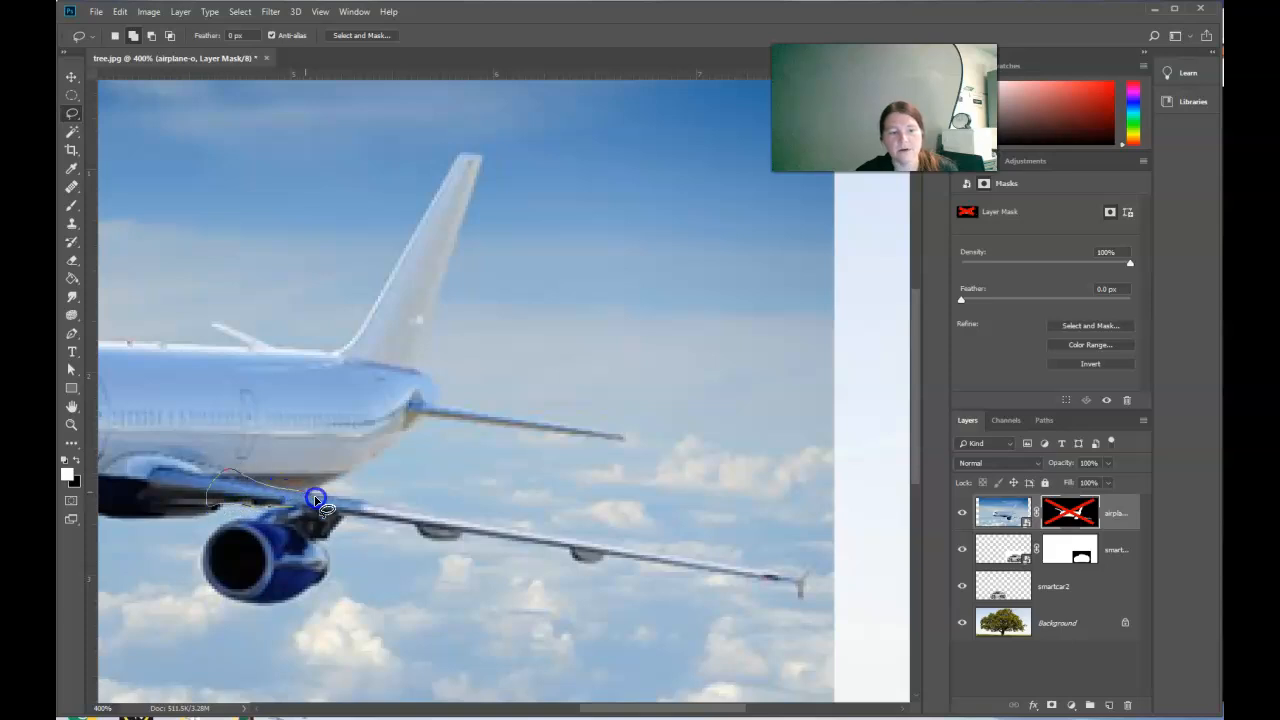
{"action": "left_click_drag", "start_coordinate": [286, 508], "coordinate": [292, 510]}
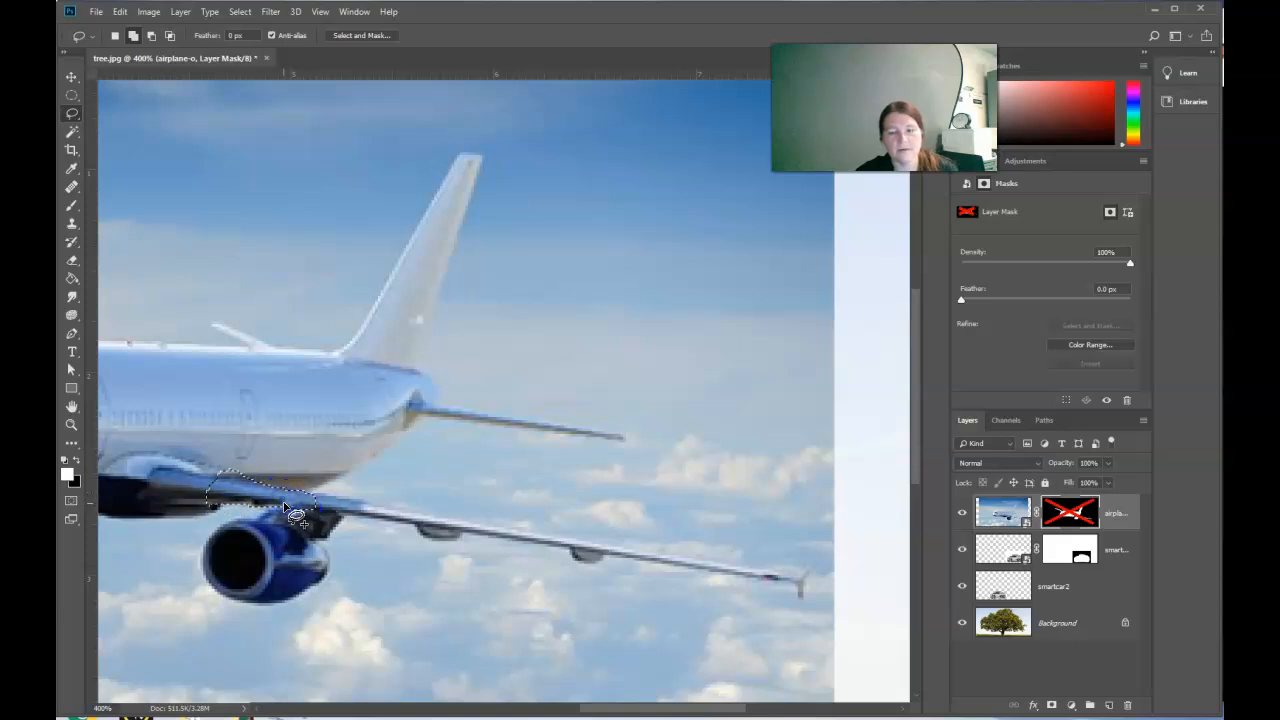
- Re-enable the airplane's mask and brush white over the selected wing section above the engine to reveal it
{"action": "left_click", "coordinate": [1072, 514], "text": "shift"}
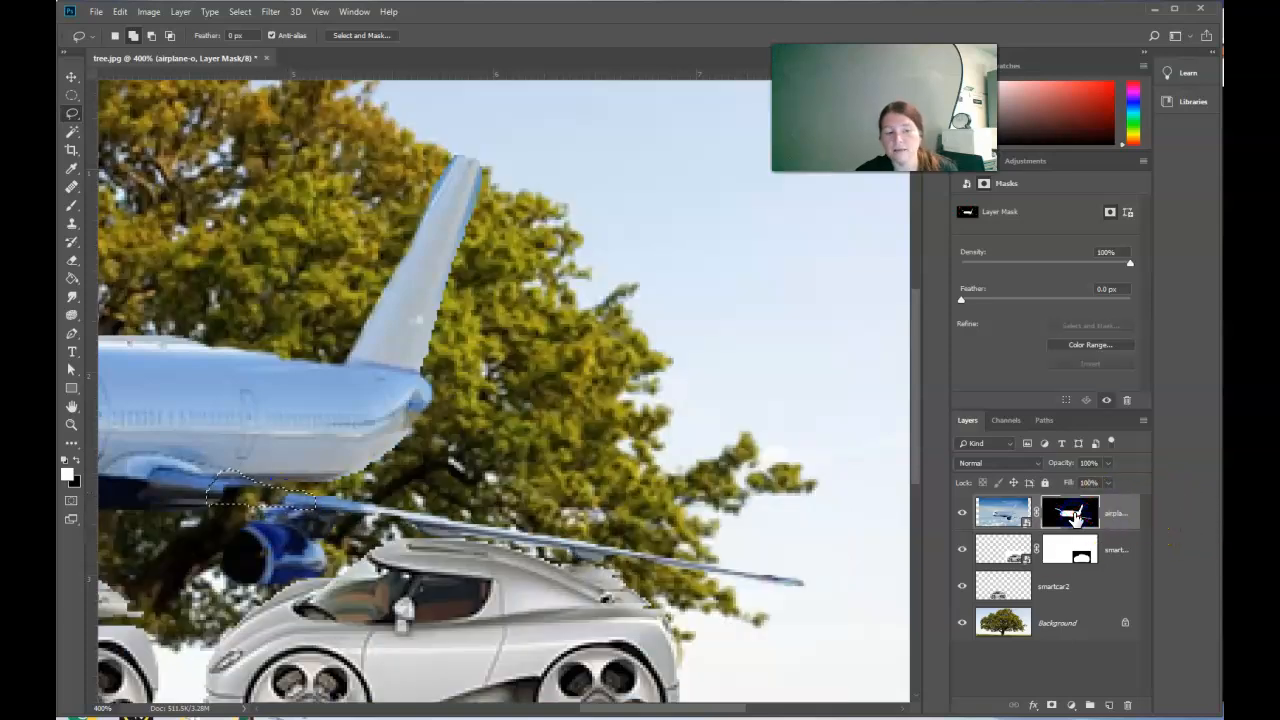
{"action": "left_click", "coordinate": [72, 205]}
{"action": "left_click_drag", "start_coordinate": [275, 468], "coordinate": [275, 468]}
{"action": "mouse_move", "coordinate": [360, 505]}
{"action": "left_mouse_down"}
{"action": "mouse_move", "coordinate": [229, 508]}
{"action": "mouse_move", "coordinate": [306, 490]}
{"action": "left_mouse_up"}
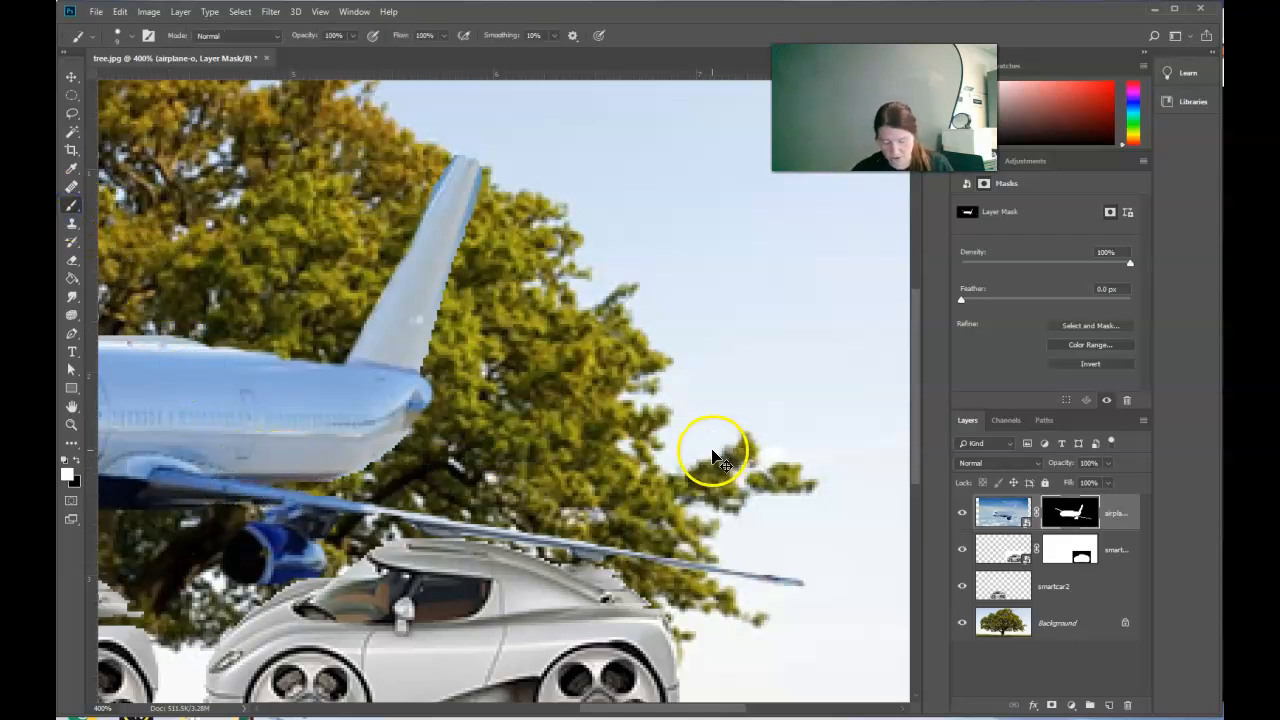
{"action": "key", "text": "ctrl+minus"}
{"action": "key", "text": "ctrl+minus"}
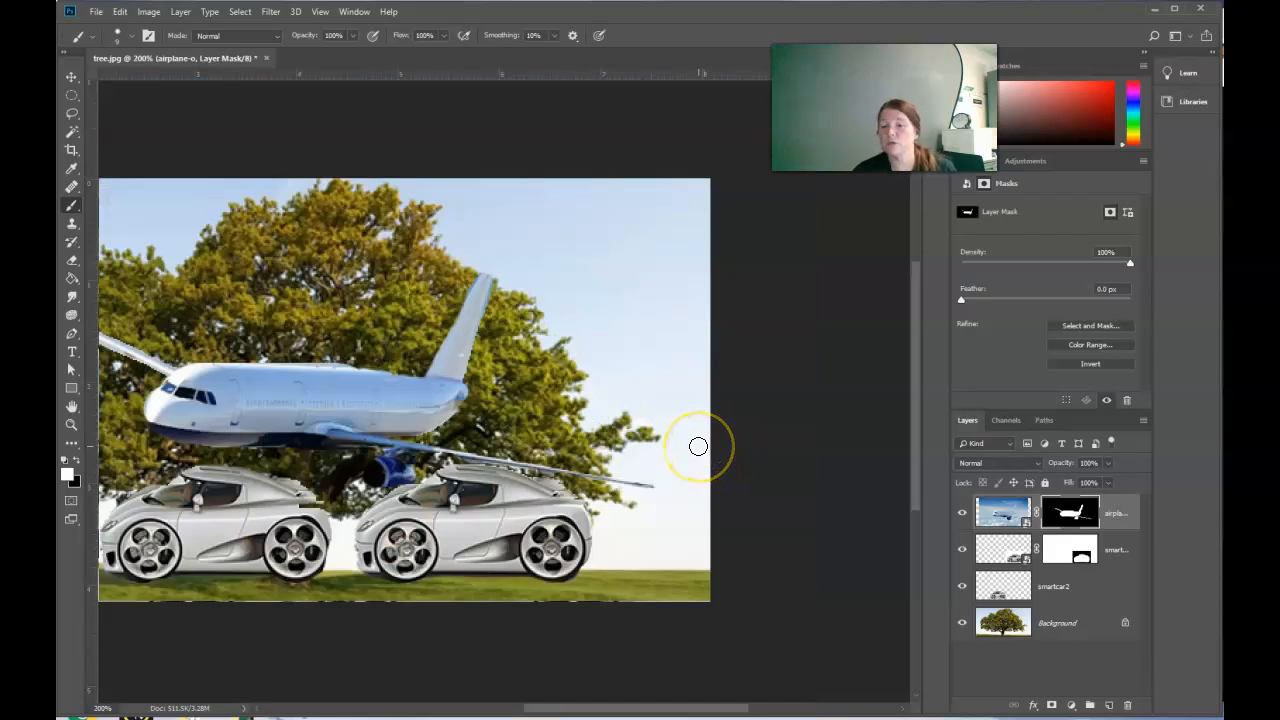